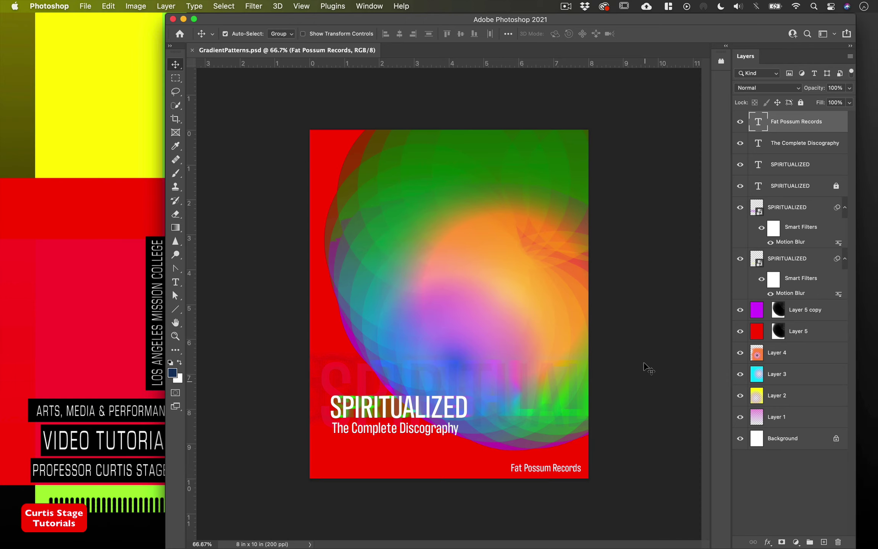
Create a new landscape-preset-based document resized to 8 by 10 inches at 200 pixels per inch with a white background
left_click(86, 6)
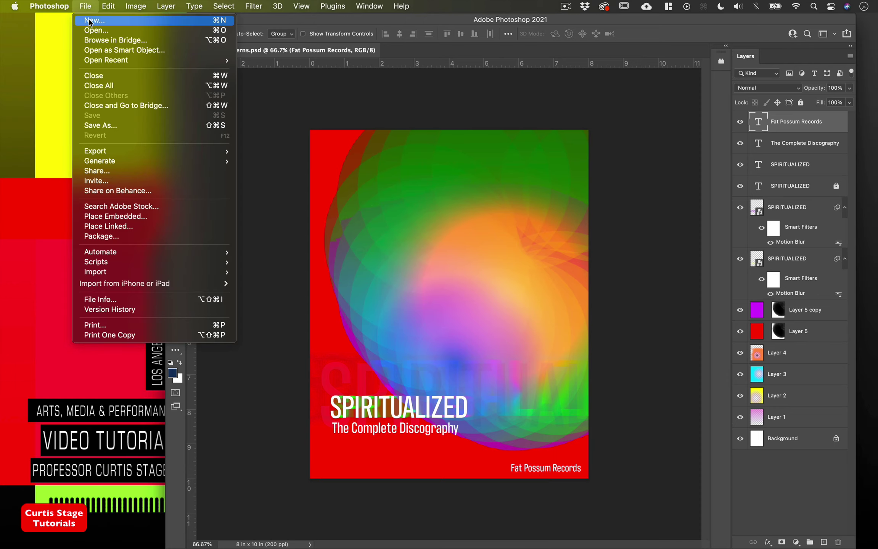
left_click(98, 23)
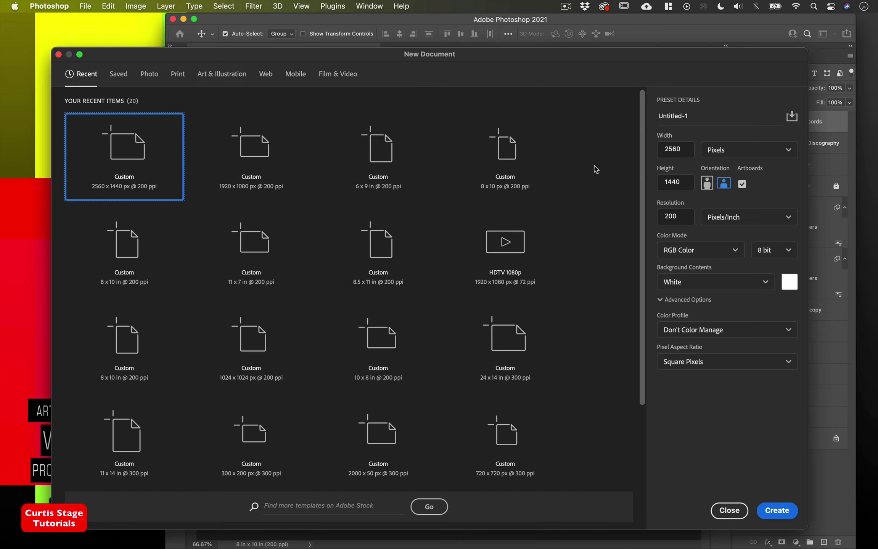
left_click(726, 155)
left_click(721, 185)
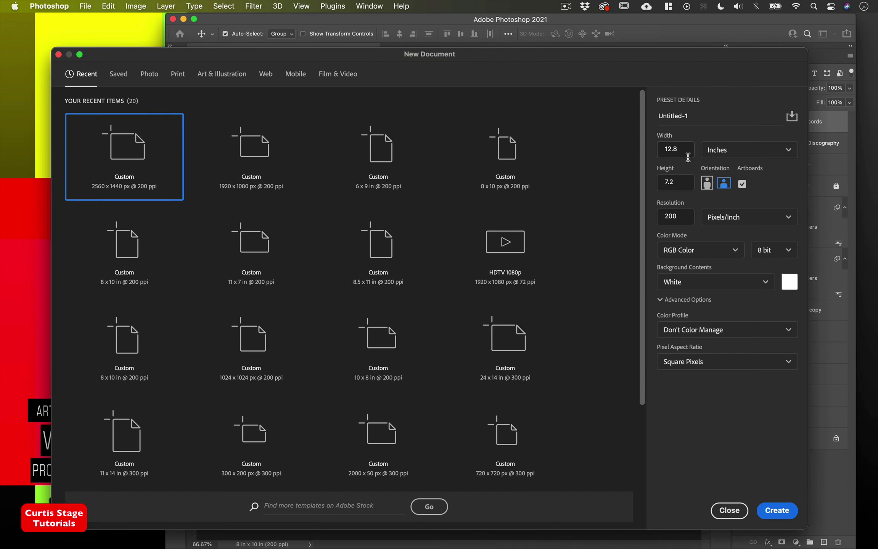
left_click_drag(688, 154, 615, 142)
type("8")
key("Tab")
type("1")
left_click(779, 511)
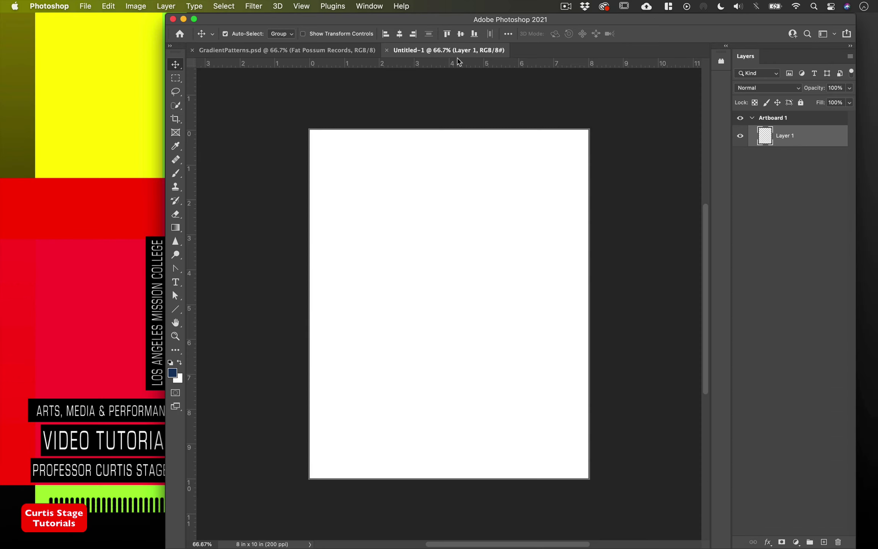
double_click(579, 19)
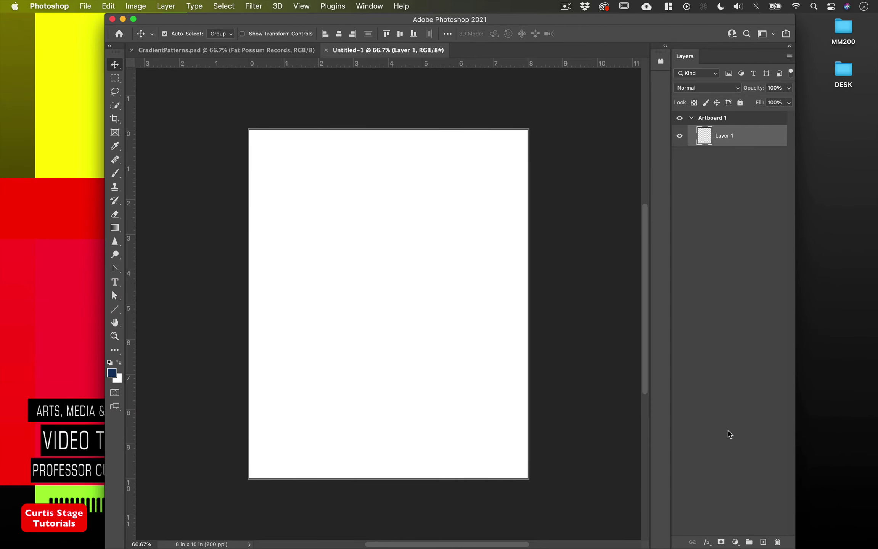
Add a new layer above Layer 1 and fill it with solid red, color ff0000, at 100% opacity
left_click(762, 542)
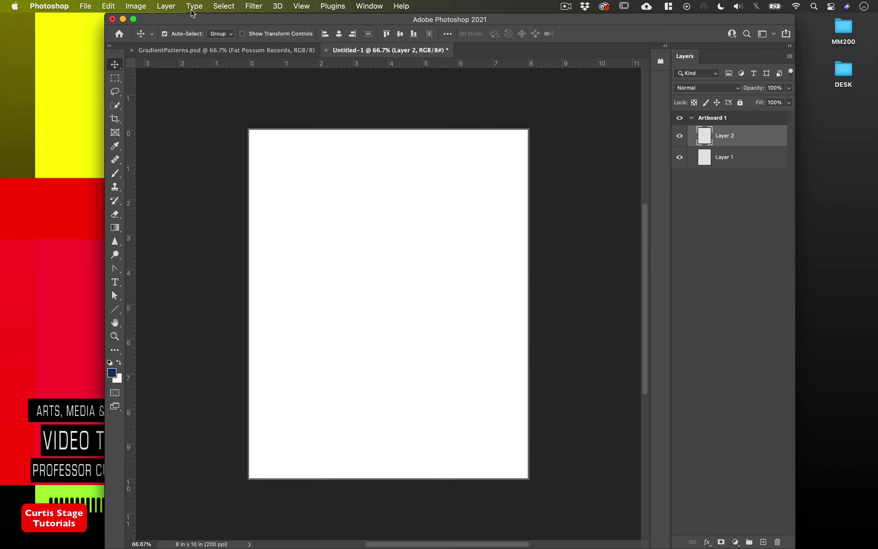
left_click(118, 6)
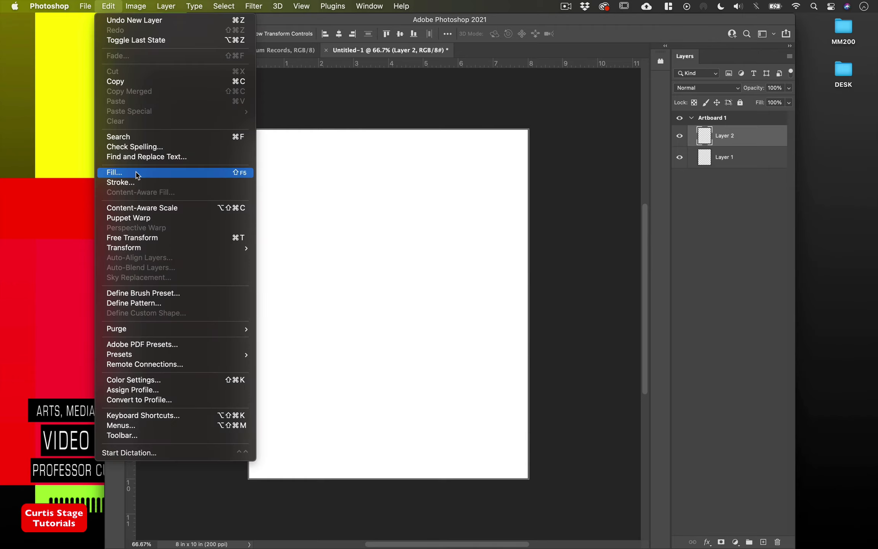
left_click(251, 191)
key("i")
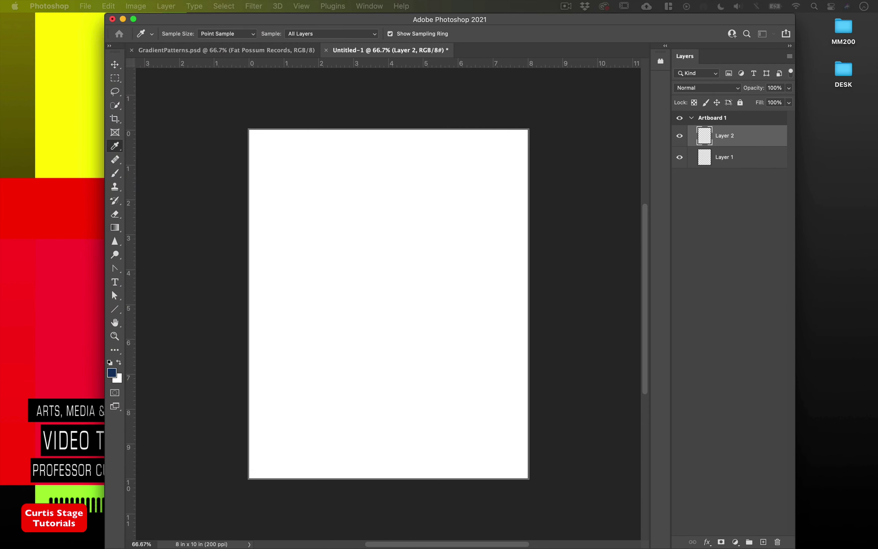
left_click(381, 198)
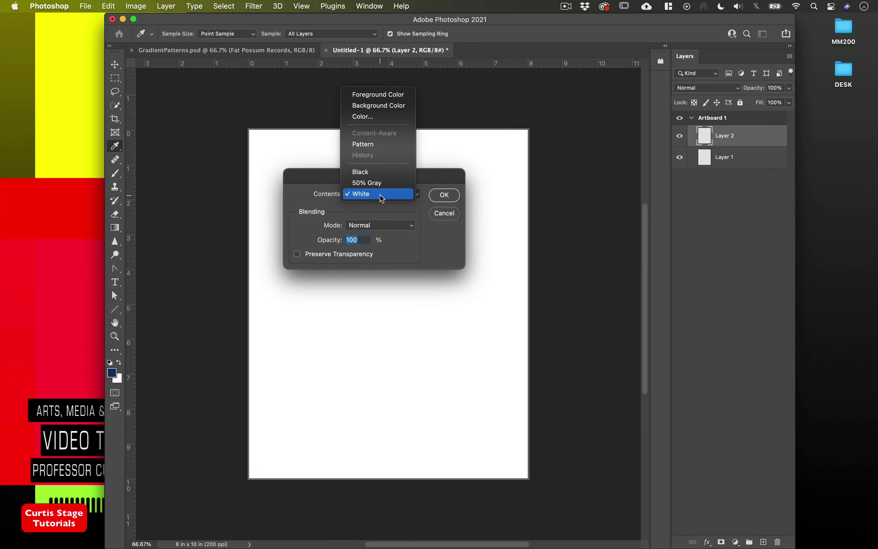
left_click(377, 121)
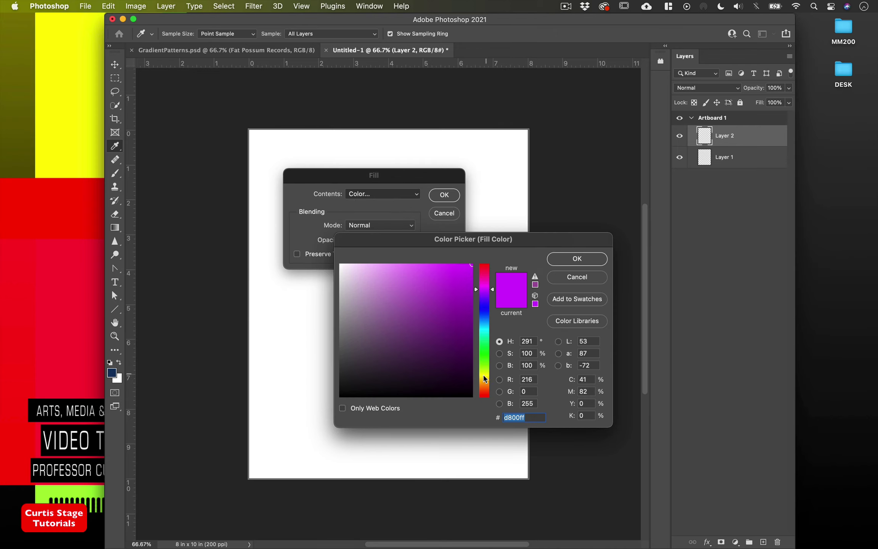
left_click_drag(483, 378, 484, 405)
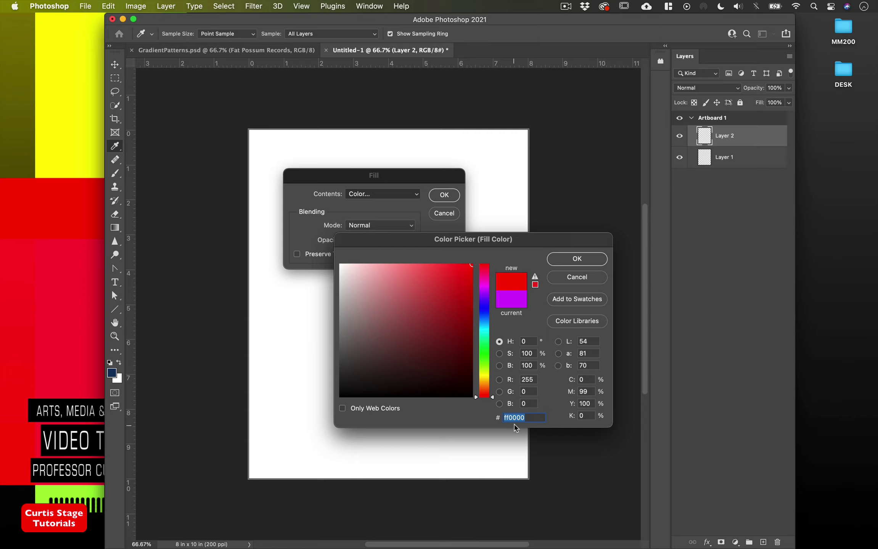
left_click(576, 258)
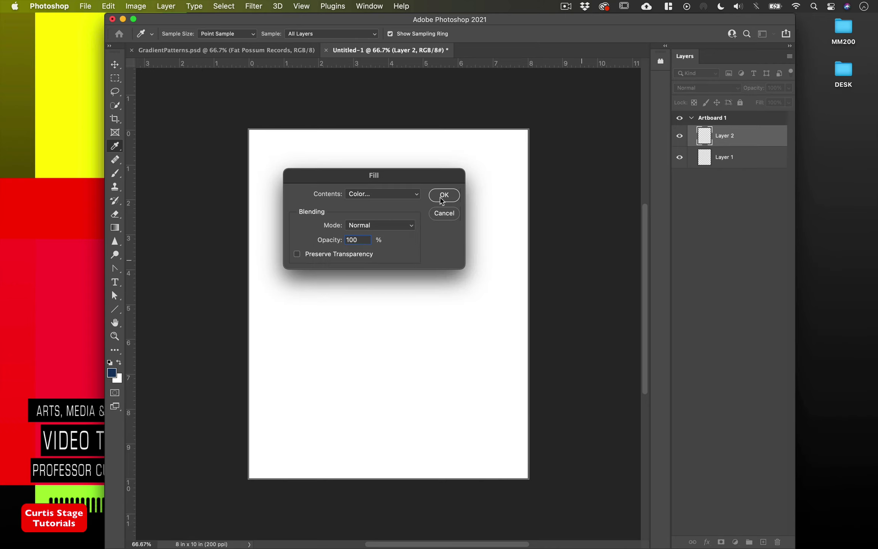
left_click(440, 196)
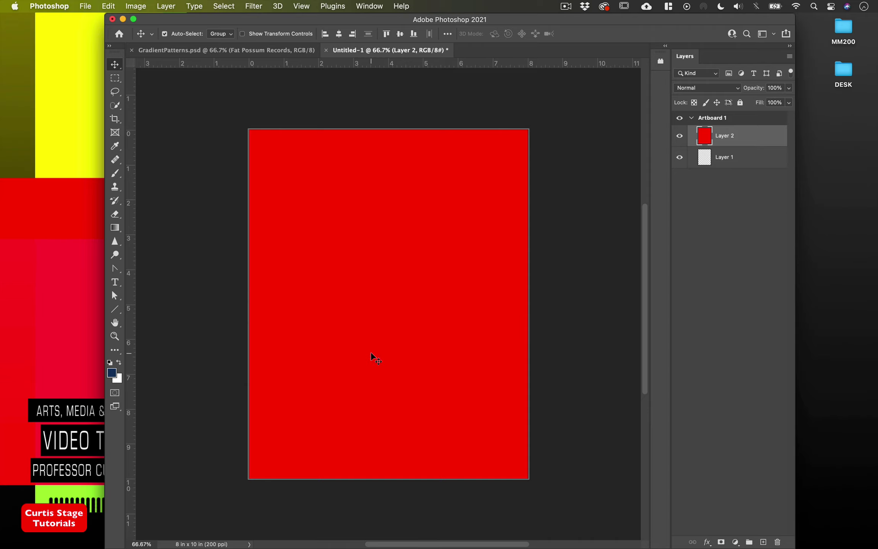
Set the Gradient tool to a radial gradient and load the Orange_05 preset from the Oranges group
left_click(114, 228)
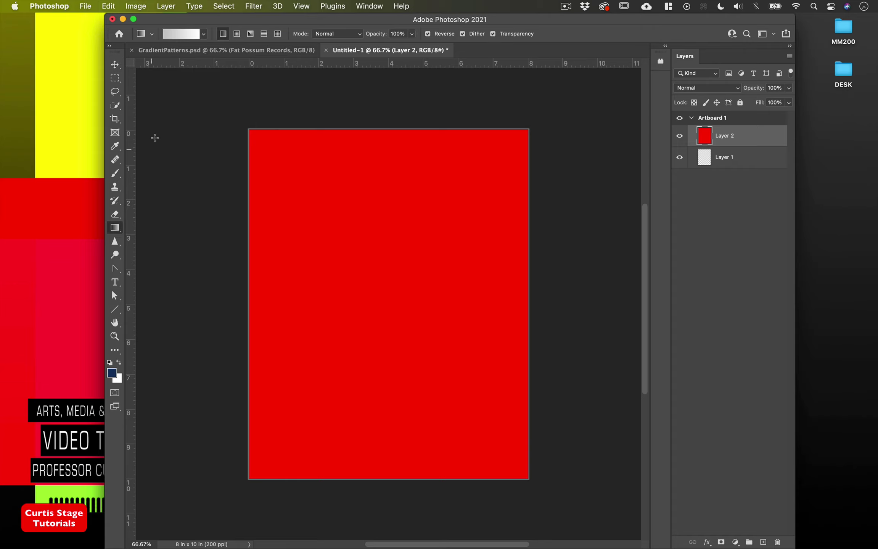
left_click(238, 35)
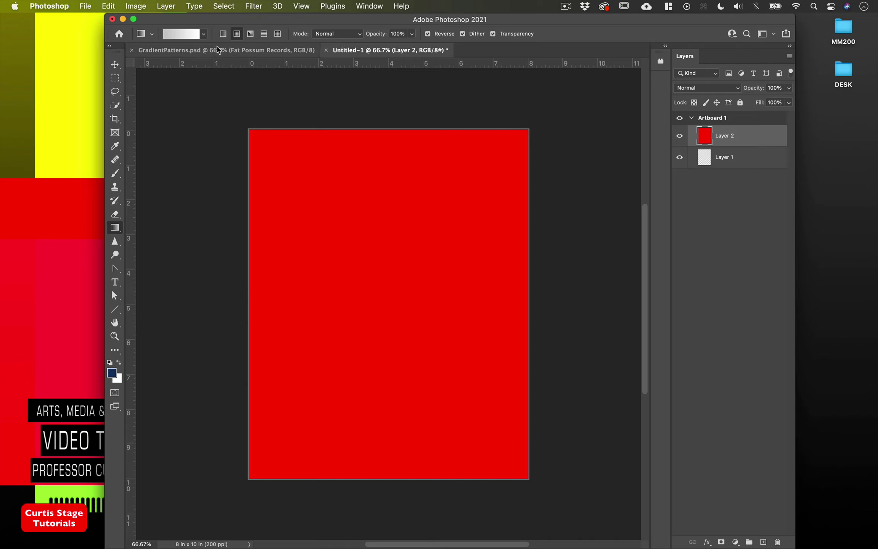
key("i")
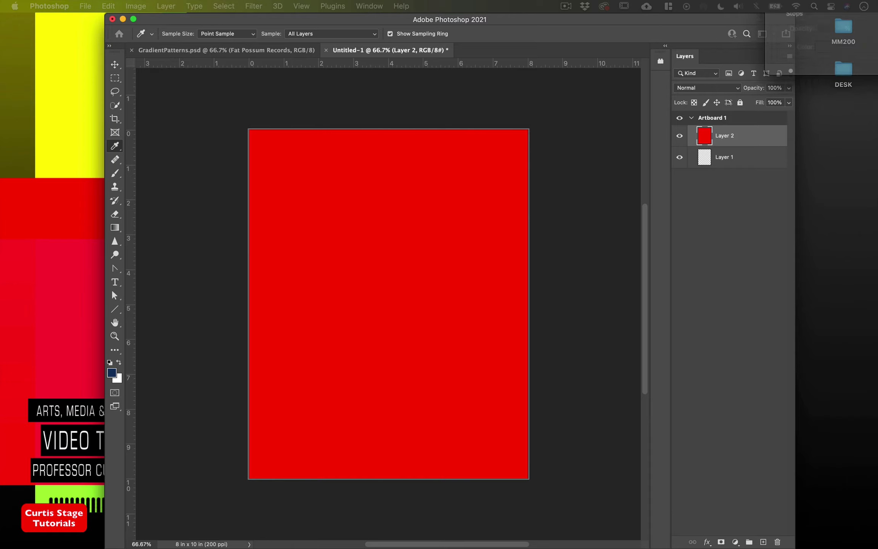
left_click_drag(426, 137, 417, 118)
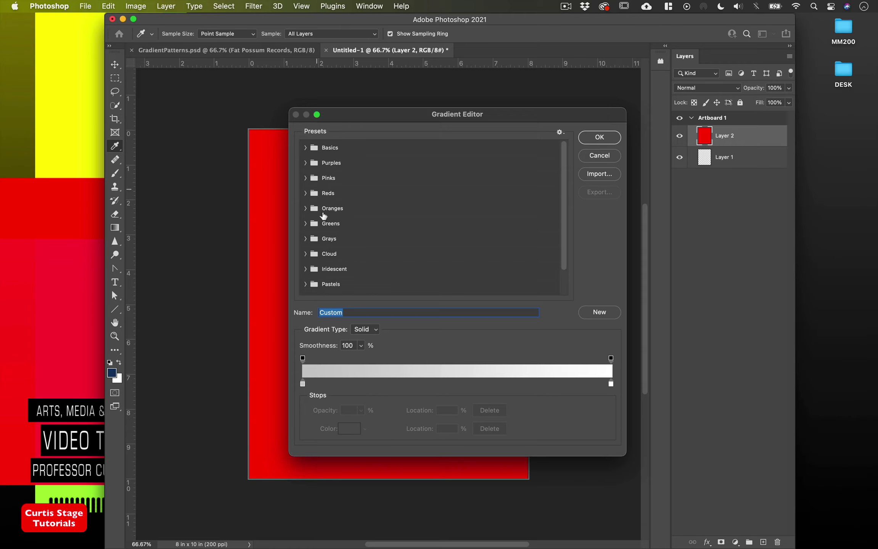
left_click(304, 208)
left_click(386, 224)
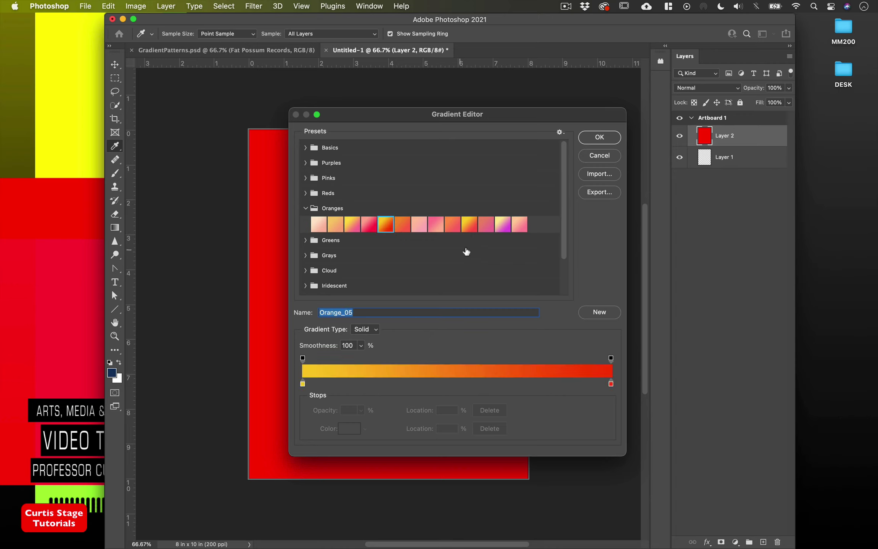
left_click(469, 228)
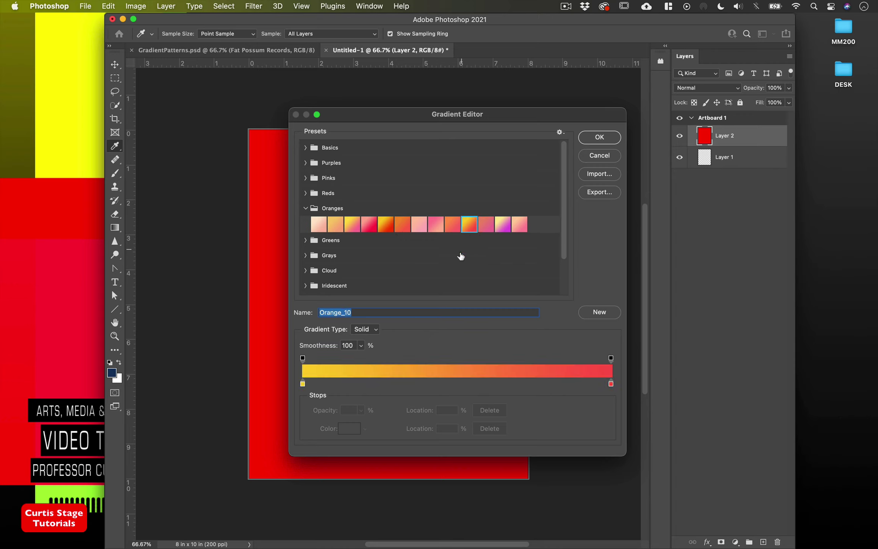
left_click(302, 384)
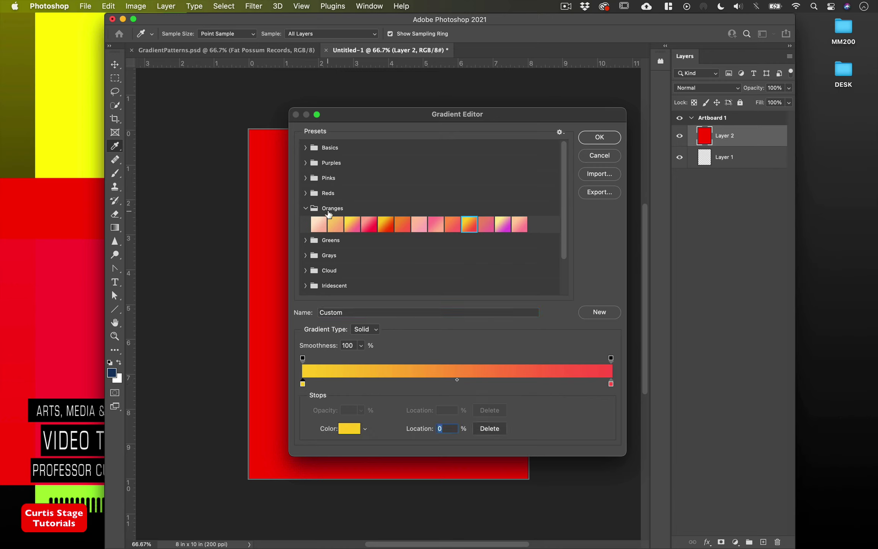
left_click(386, 227)
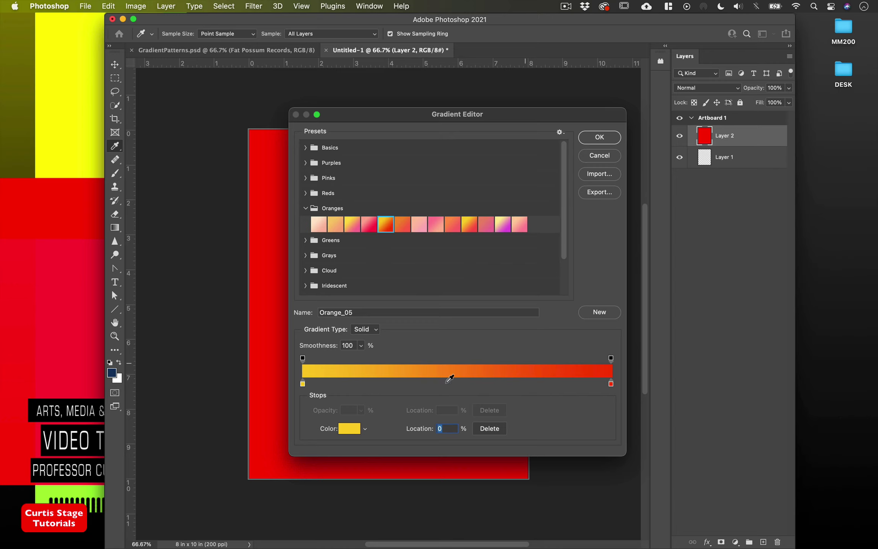
Make the red end of the gradient transparent by setting its opacity stop at location 100% to 0%, and accept the gradient
left_click(611, 359)
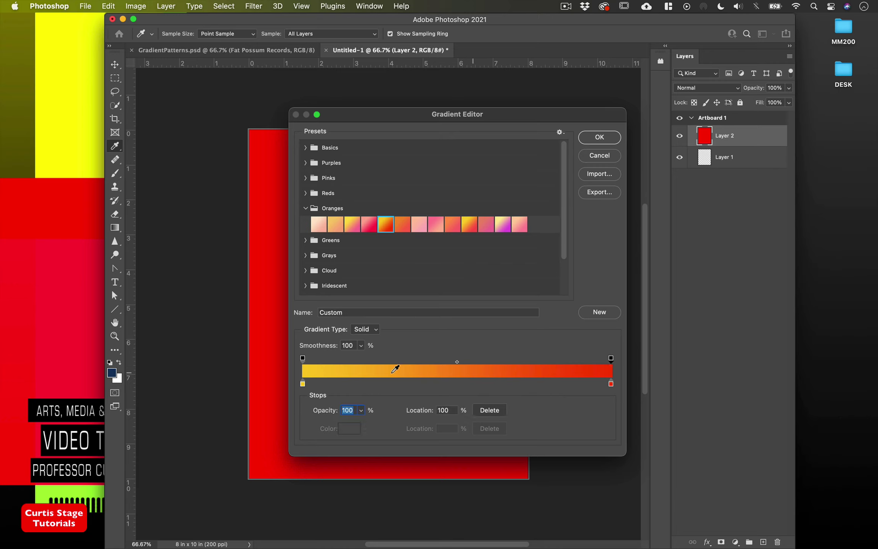
left_click(303, 385)
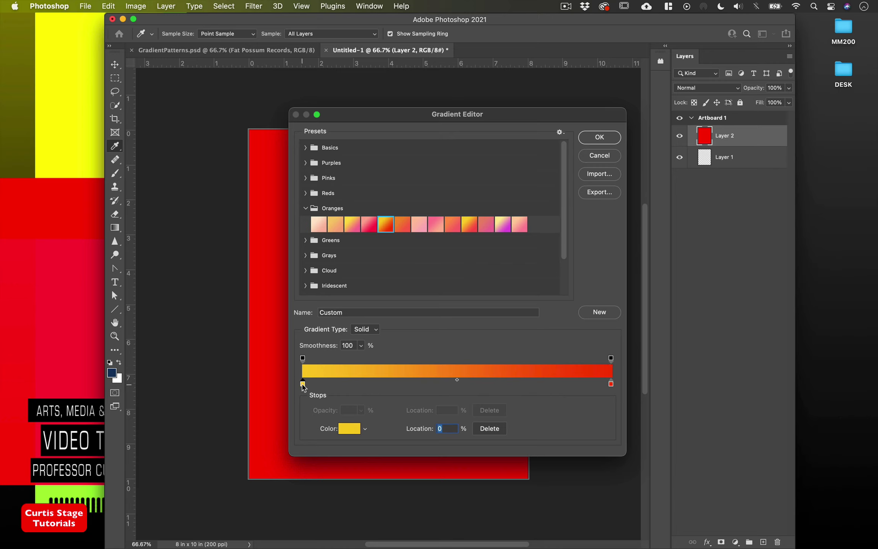
left_click(610, 384)
left_click(610, 359)
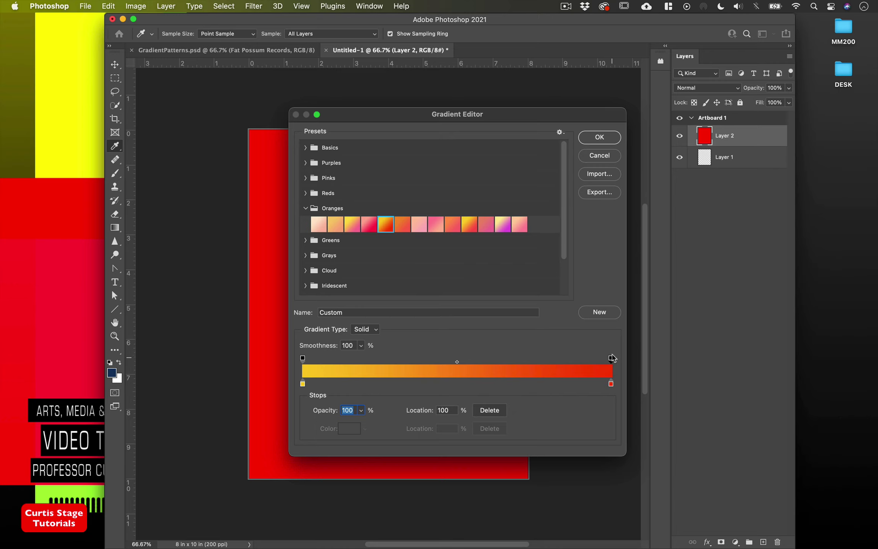
left_click(363, 412)
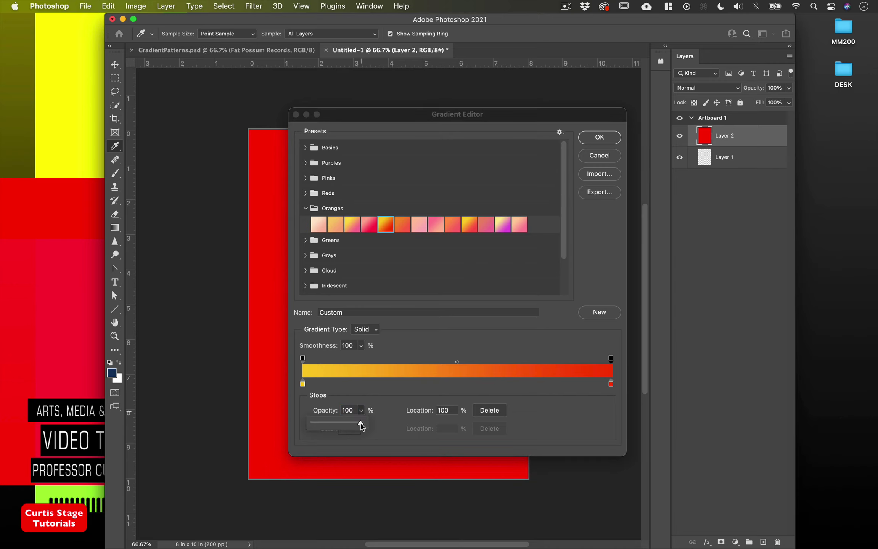
left_click_drag(361, 423, 251, 427)
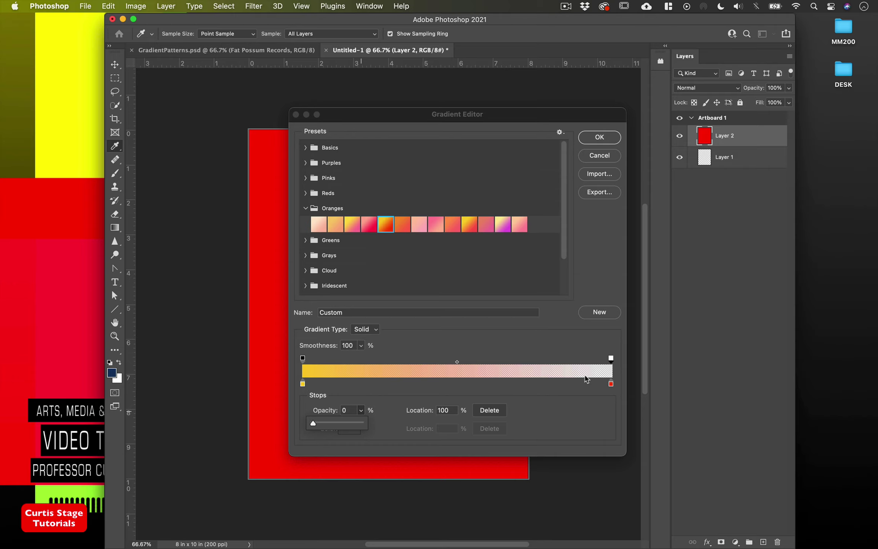
left_click(604, 139)
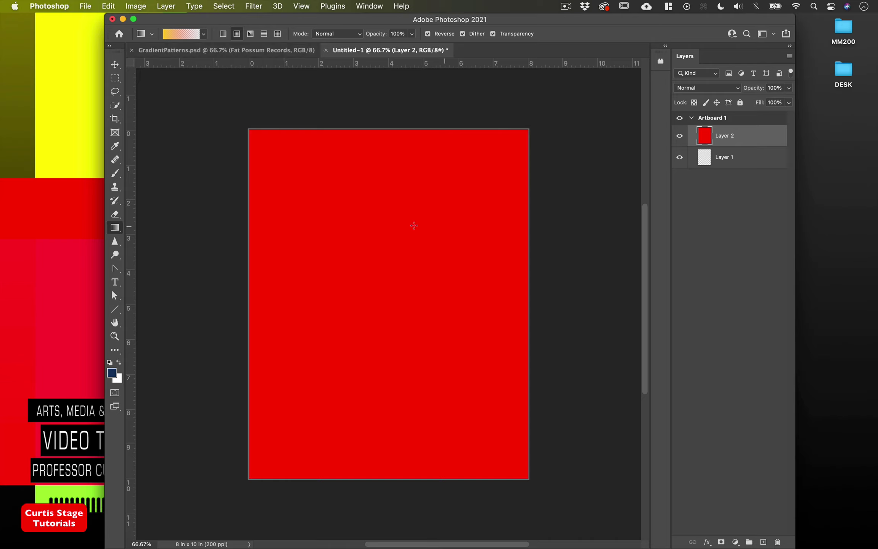
Lock the red Layer 2 completely and add a new empty layer above it
left_click(740, 103)
left_click(763, 542)
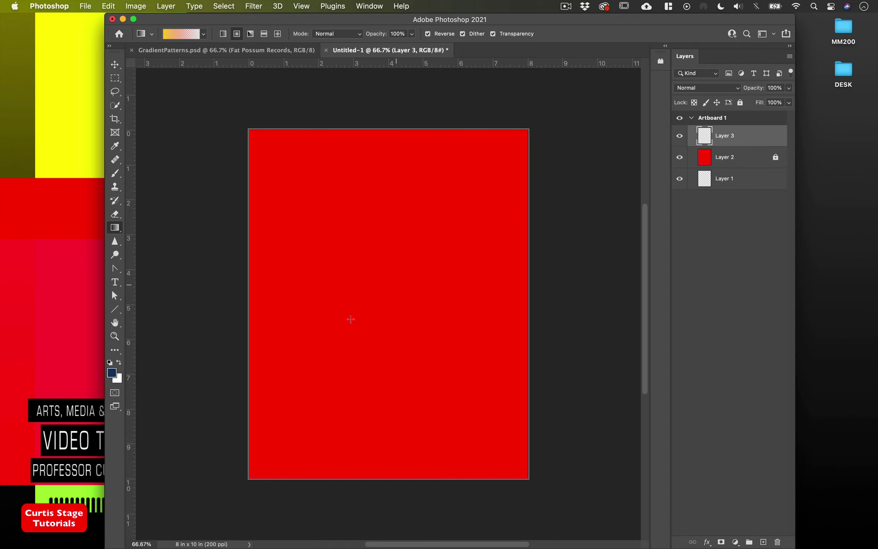
left_click_drag(442, 202, 387, 322)
left_click_drag(451, 204, 458, 205)
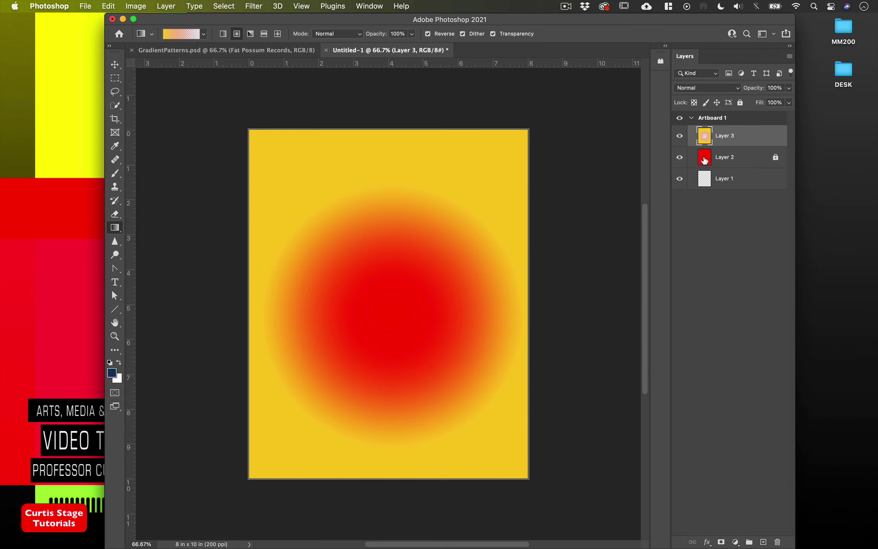
key("super+z")
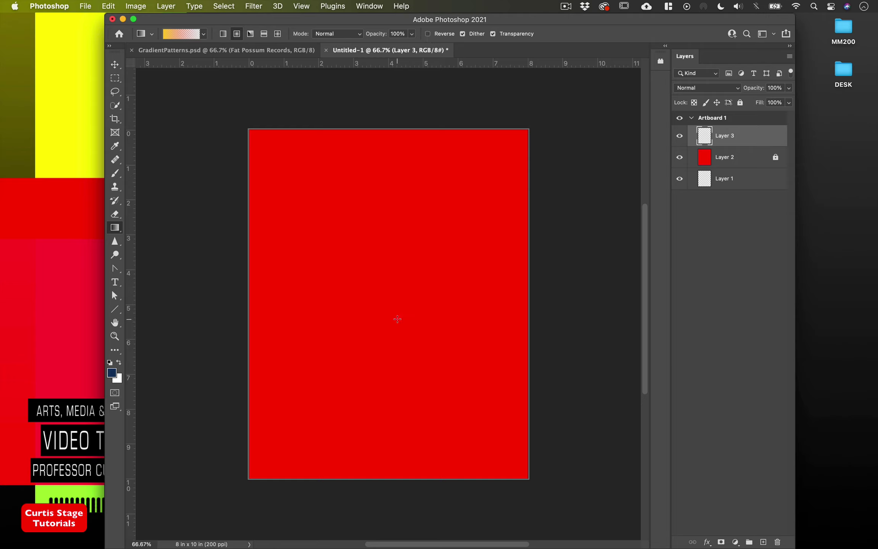
With Reverse off, draw the yellow radial gradient on Layer 3 from near the artboard's center toward its upper-right corner
left_click_drag(396, 319, 473, 191)
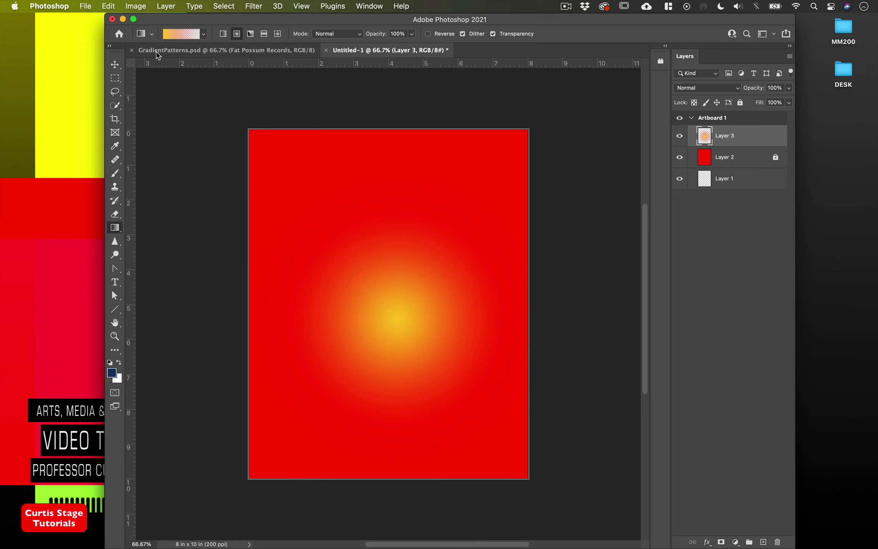
Load the Pink_15 preset from the Pinks group as the gradient
left_click(174, 35)
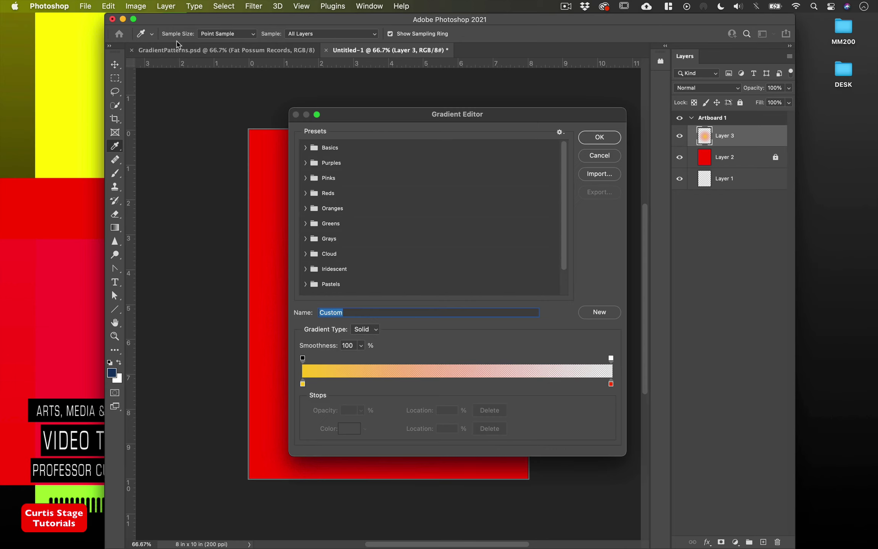
left_click(306, 177)
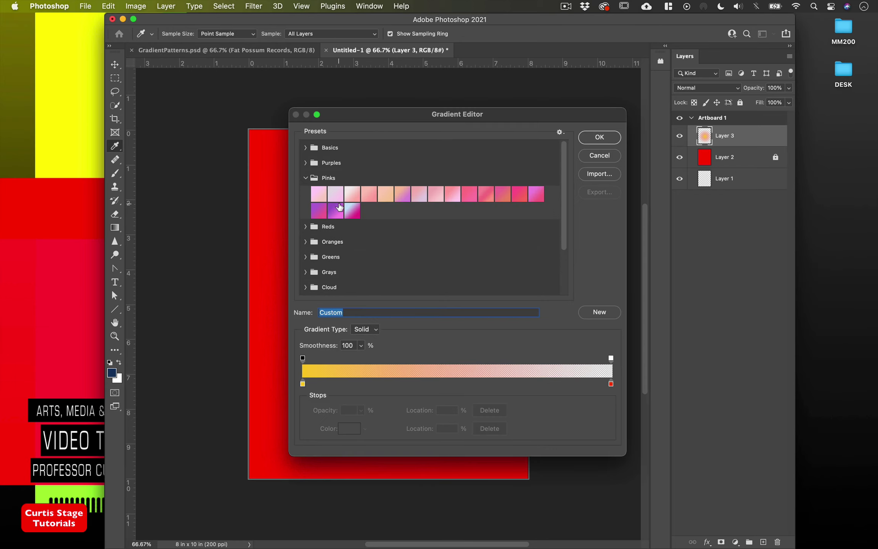
left_click(321, 212)
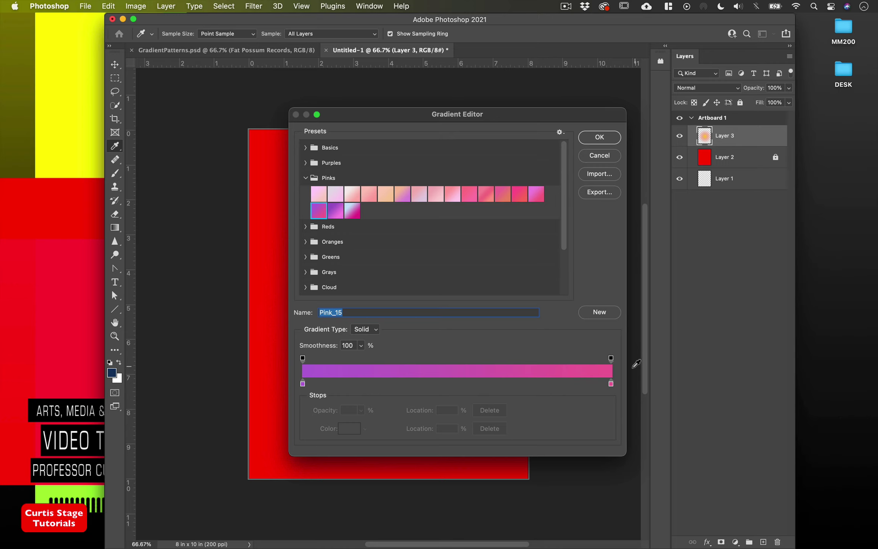
Make the gradient's purple end transparent with 0% opacity at location 0%, shift the opacity midpoint to 13%, and accept the gradient
left_click(611, 359)
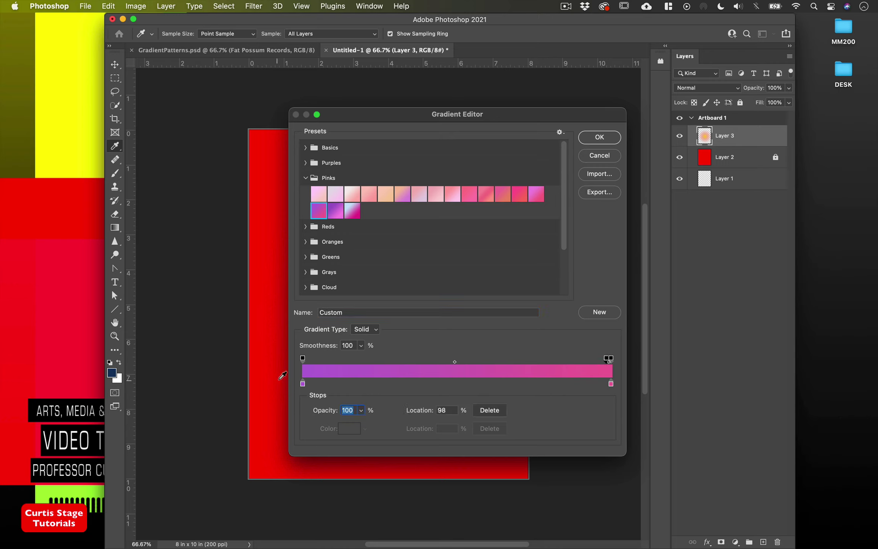
left_click_drag(607, 359, 599, 458)
left_click(302, 359)
type("0")
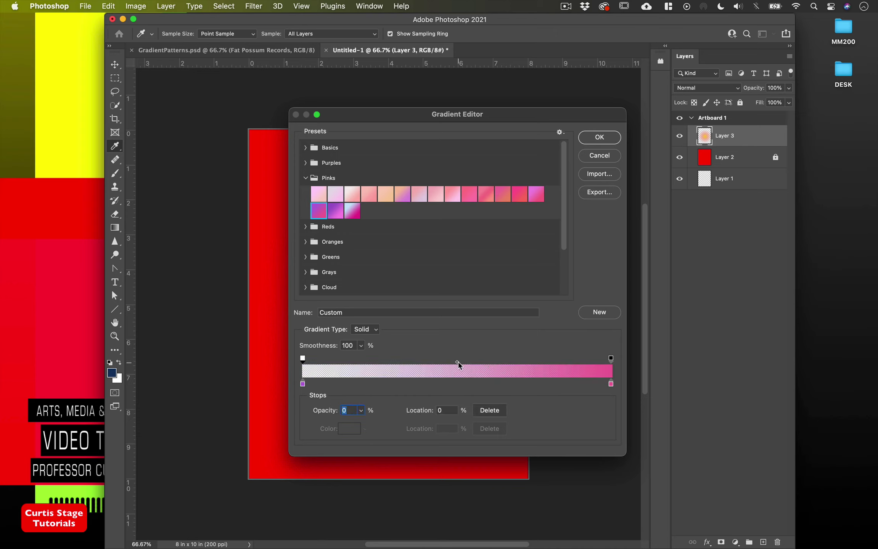
left_click_drag(458, 365, 343, 364)
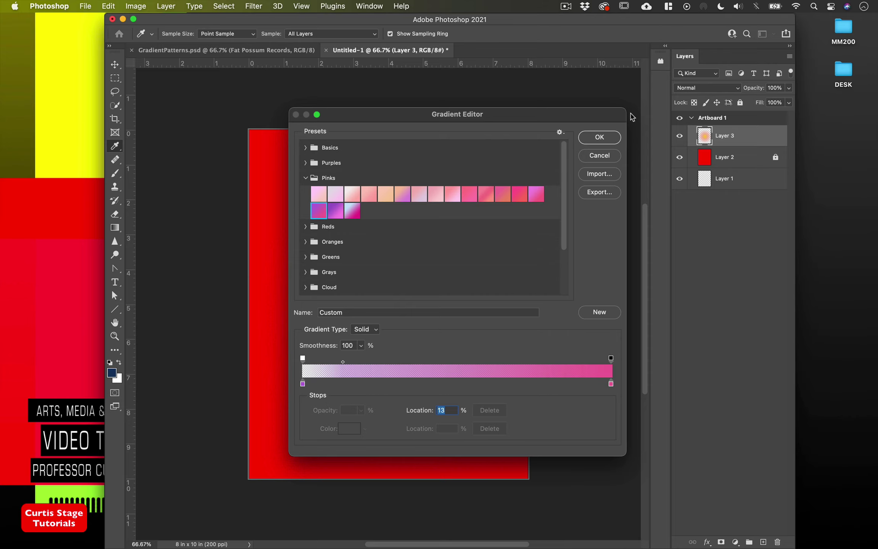
left_click(600, 138)
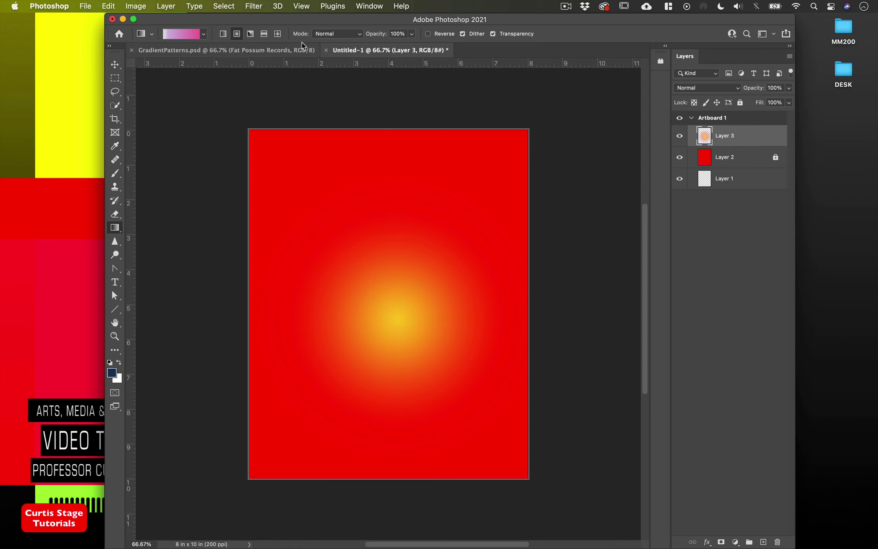
Turn on Reverse and try the pink radial gradient on Layer 3 from the center toward the upper-right, undoing each trial
left_click_drag(373, 313, 526, 139)
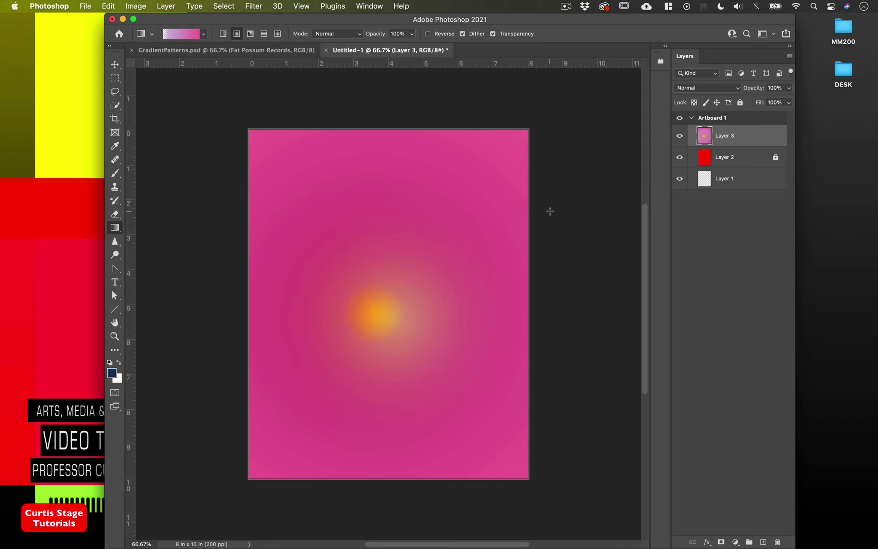
key("super+z")
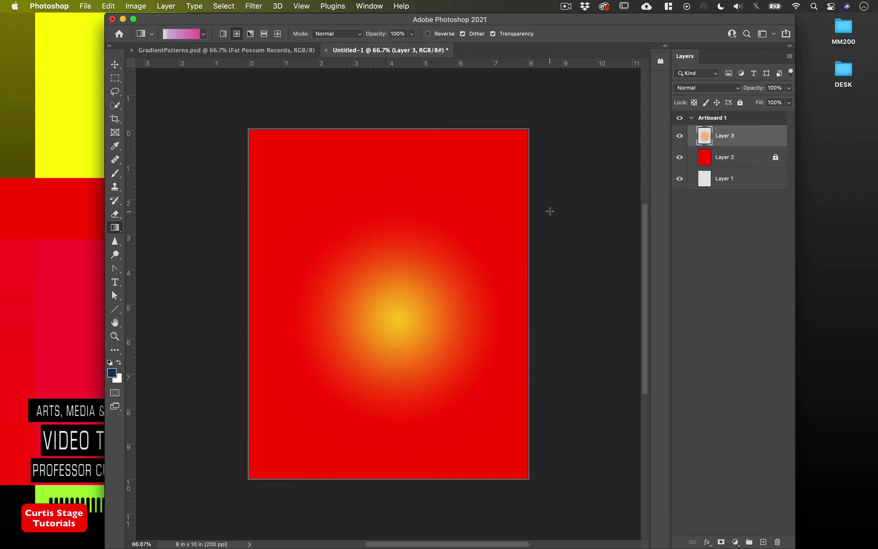
left_click(428, 34)
left_click_drag(383, 321, 492, 179)
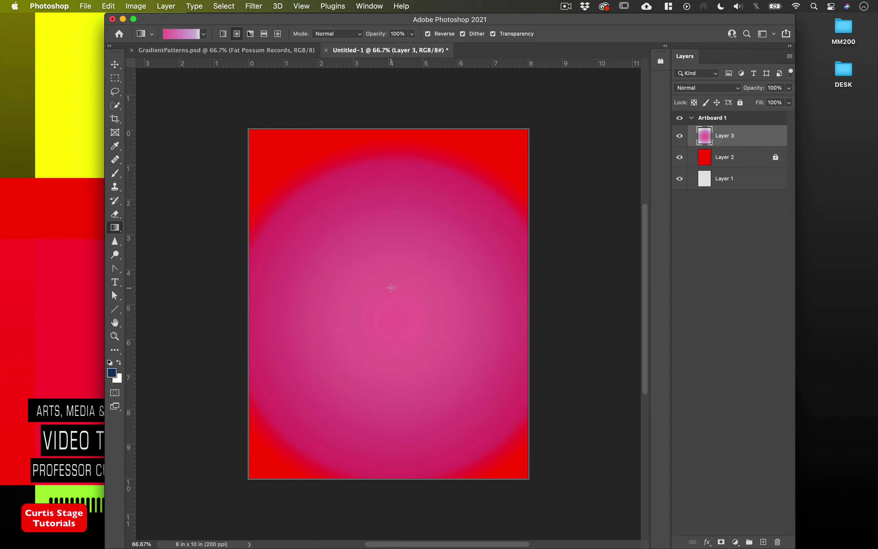
key("super+z")
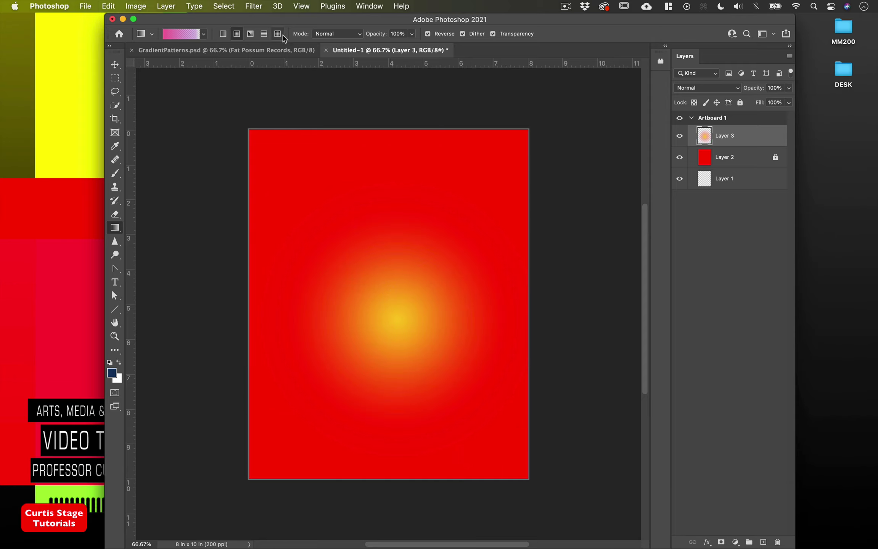
Set the Gradient tool's mode to Hard Light and try a smaller pink gradient on Layer 3, undoing the trial
left_click(331, 34)
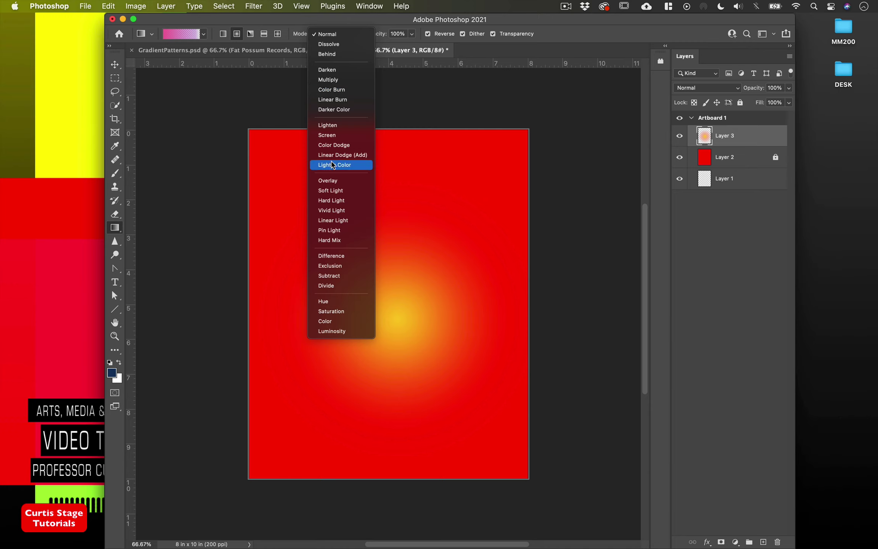
left_click(338, 201)
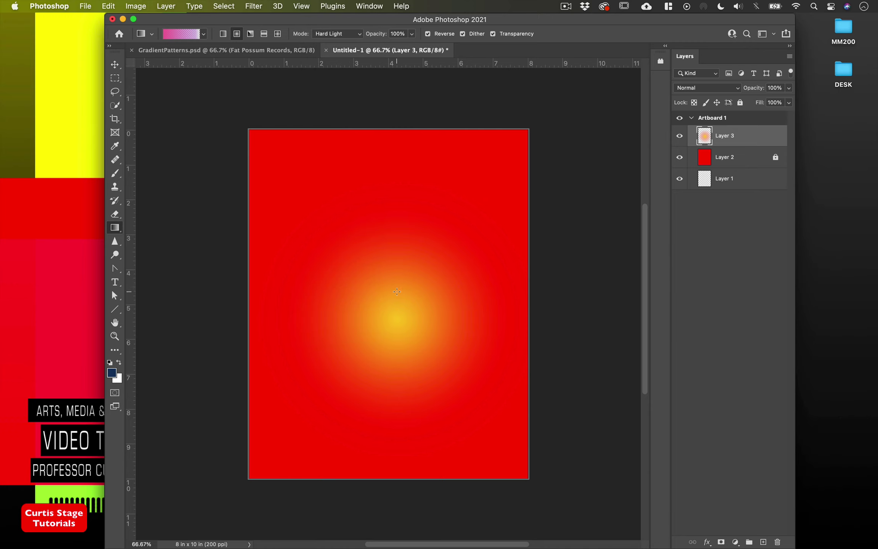
left_click_drag(396, 291, 491, 190)
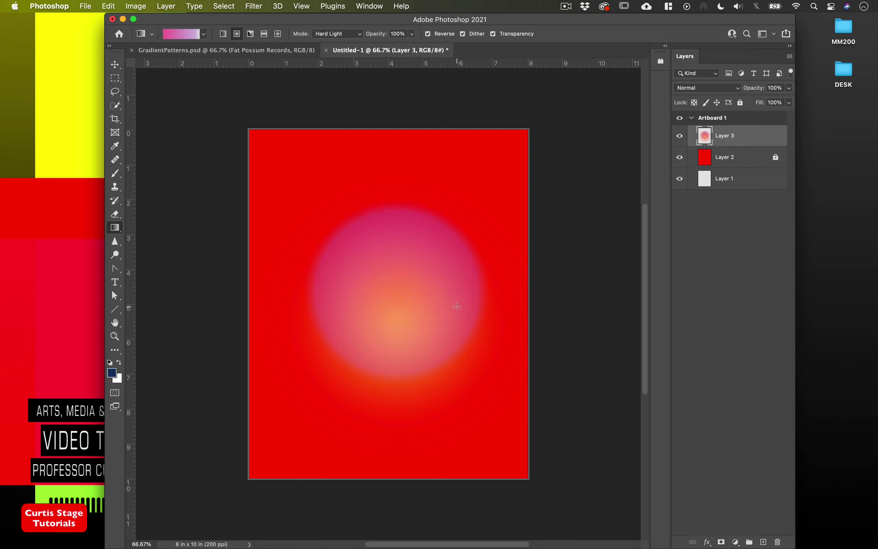
key("super+z")
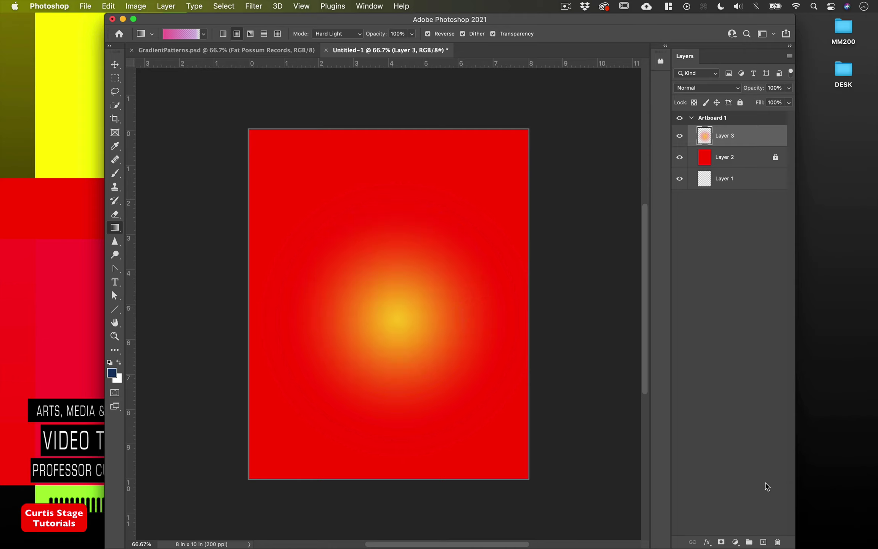
Draw the pink radial gradient on a new Layer 4, centered in the artboard's upper half, and set the layer's blend mode to Pin Light
left_click(762, 541)
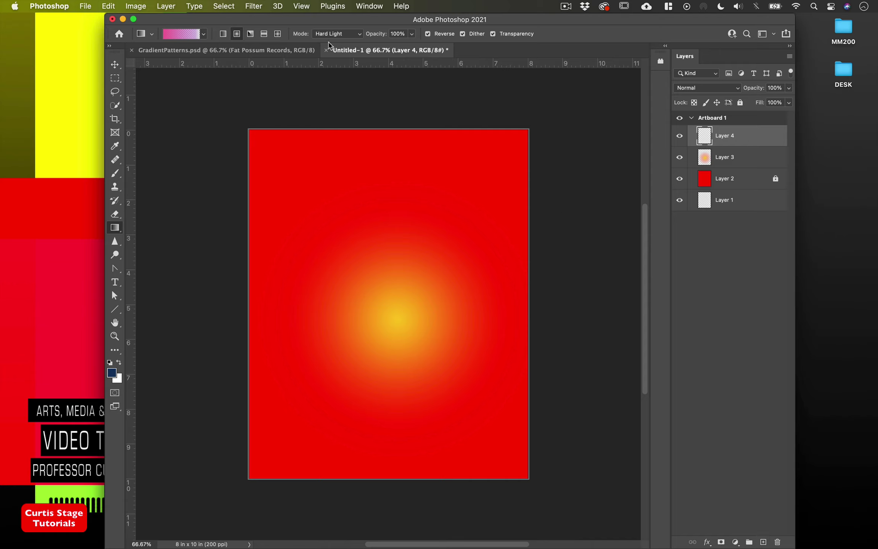
left_click_drag(391, 335, 467, 192)
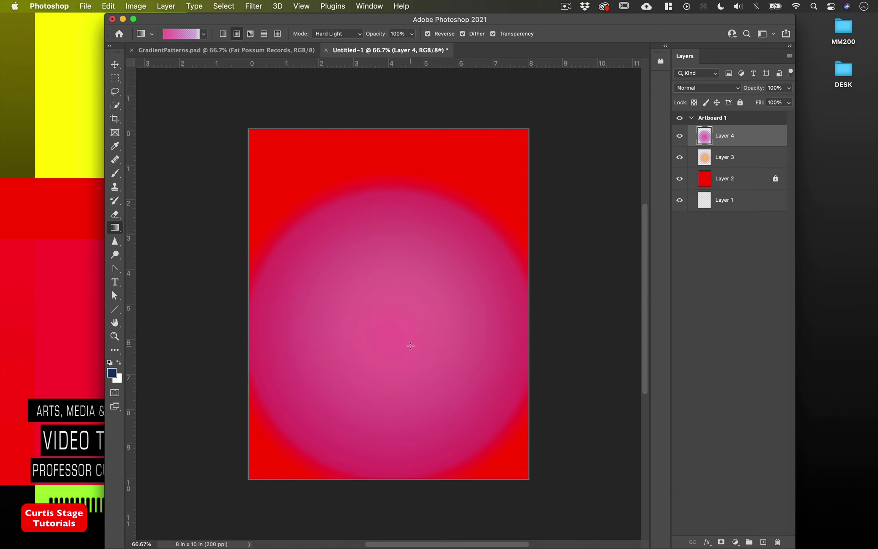
key("super+z")
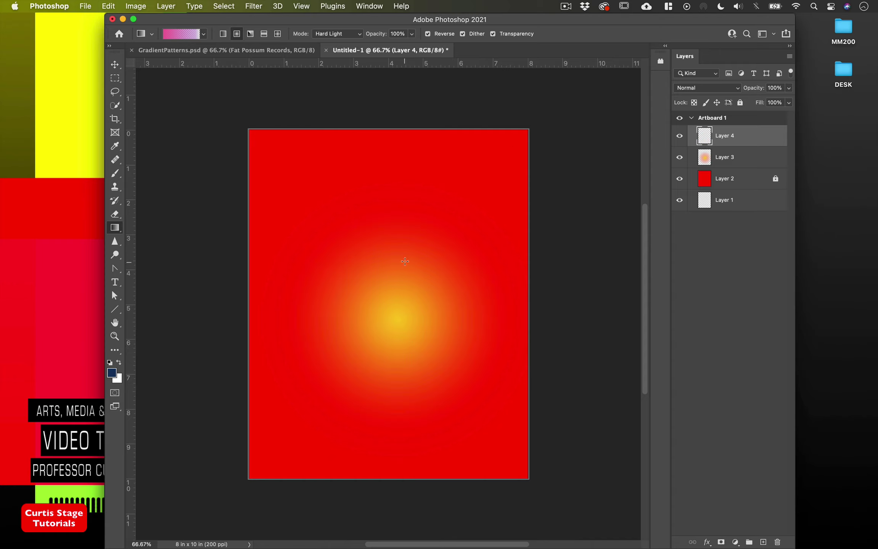
left_click_drag(404, 261, 482, 165)
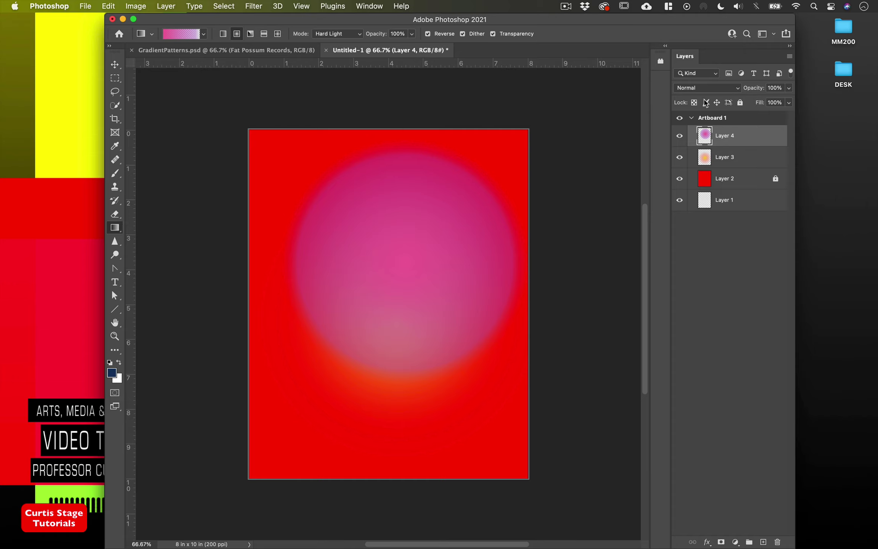
left_click(725, 88)
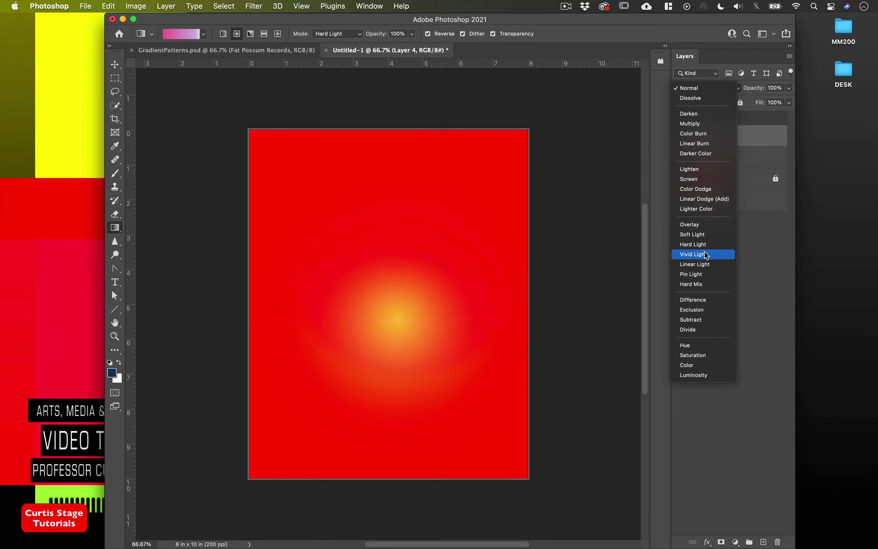
left_click(706, 279)
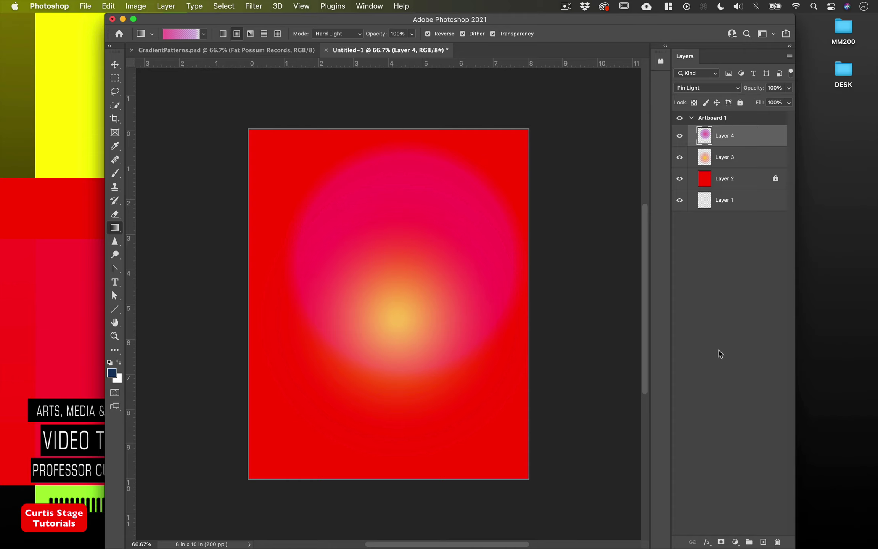
Add a new layer above Layer 4 and load the bright yellow-to-green preset from the Greens group as the gradient
left_click(763, 542)
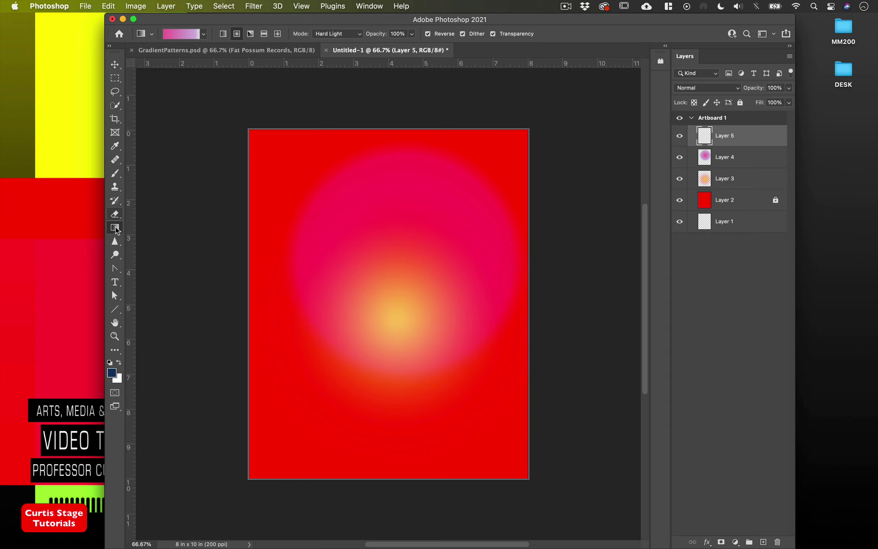
left_click(185, 36)
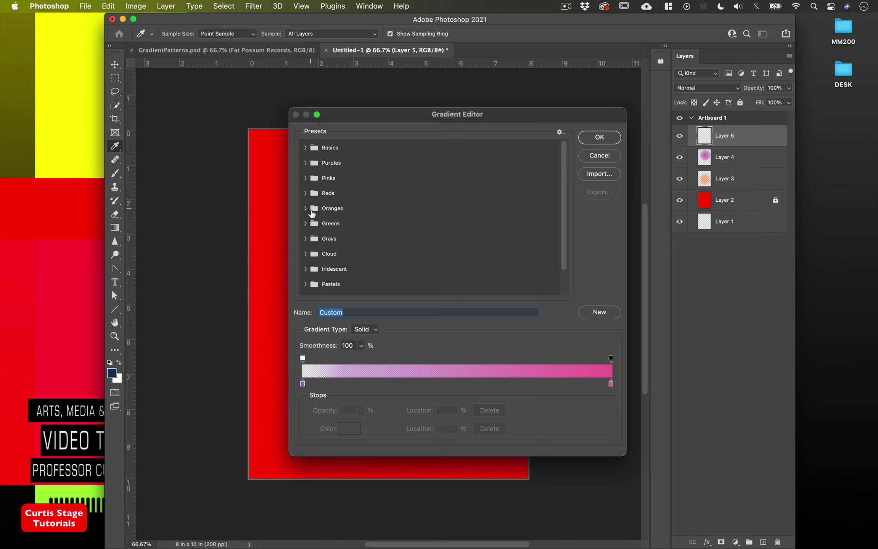
left_click(306, 224)
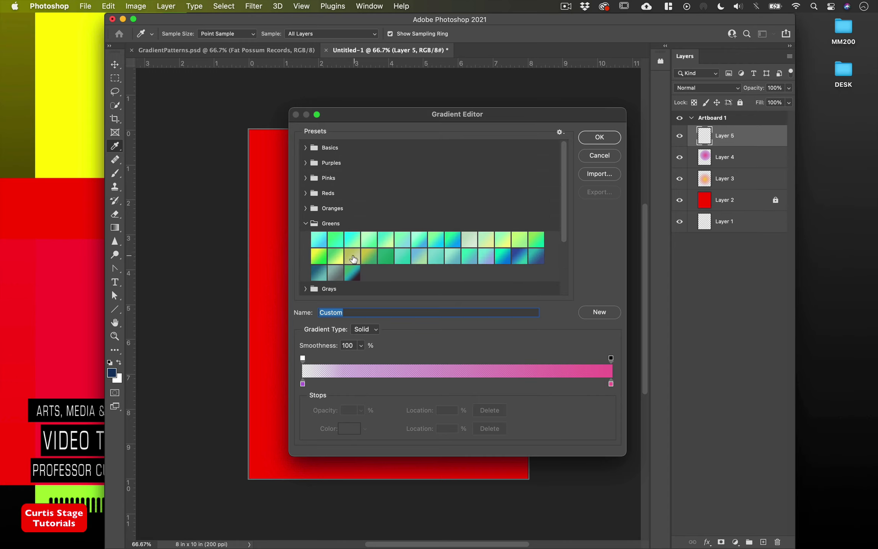
left_click(318, 256)
left_click(599, 137)
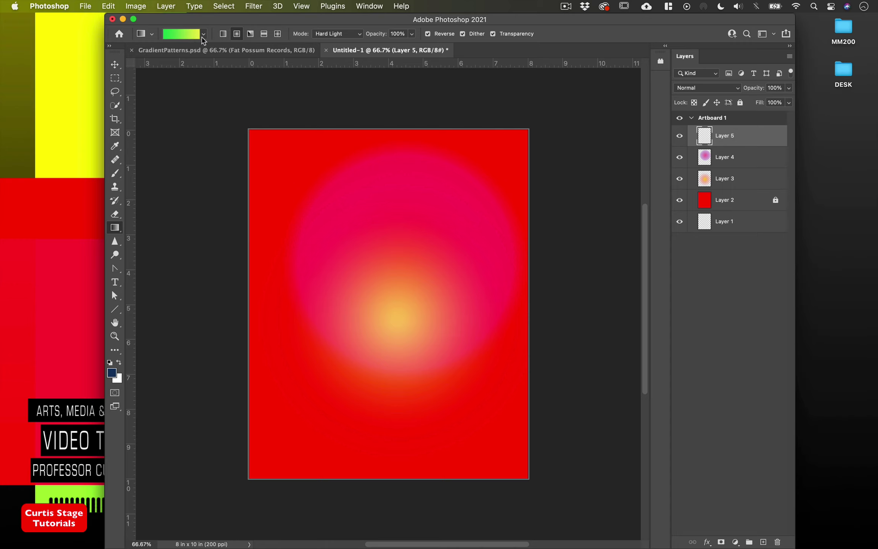
With the gradient mode set to Normal and Reverse off, draw the yellow-centered green radial gradient on Layer 5 from near the artboard's center
left_click(325, 35)
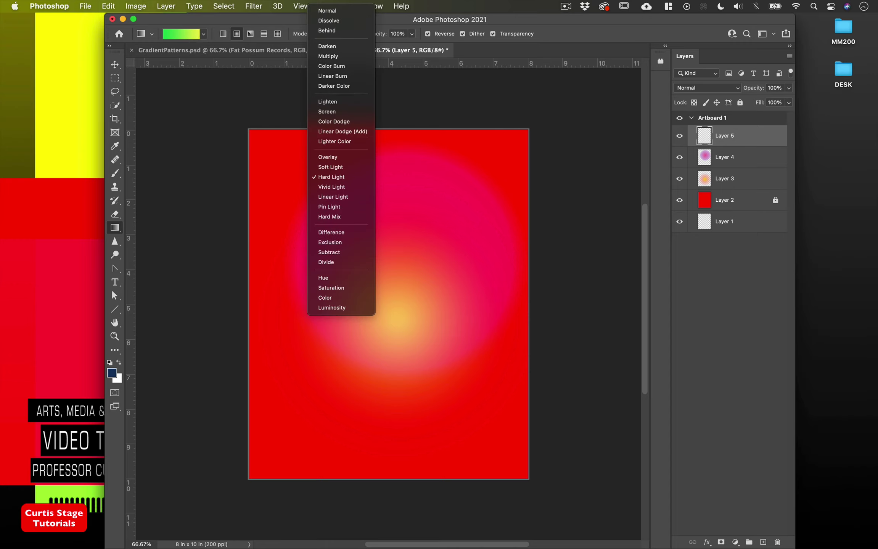
left_click(327, 11)
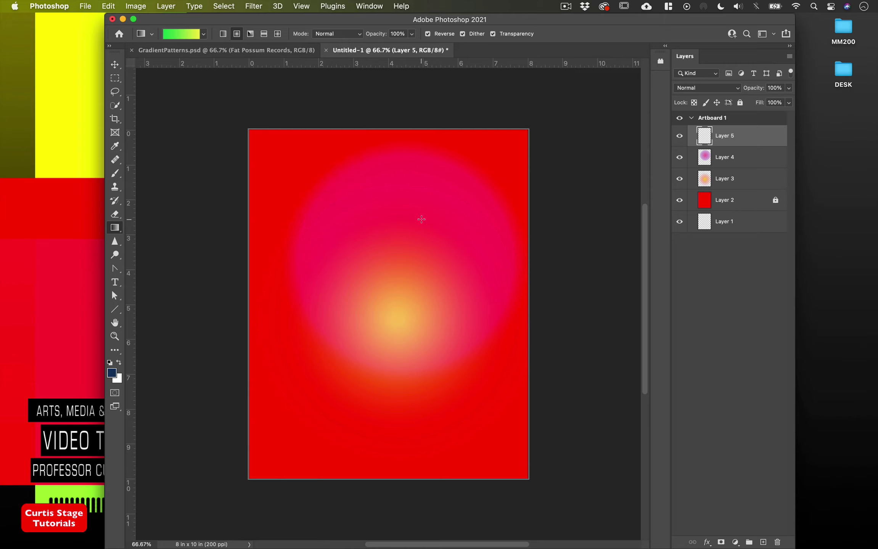
left_click_drag(405, 315, 495, 263)
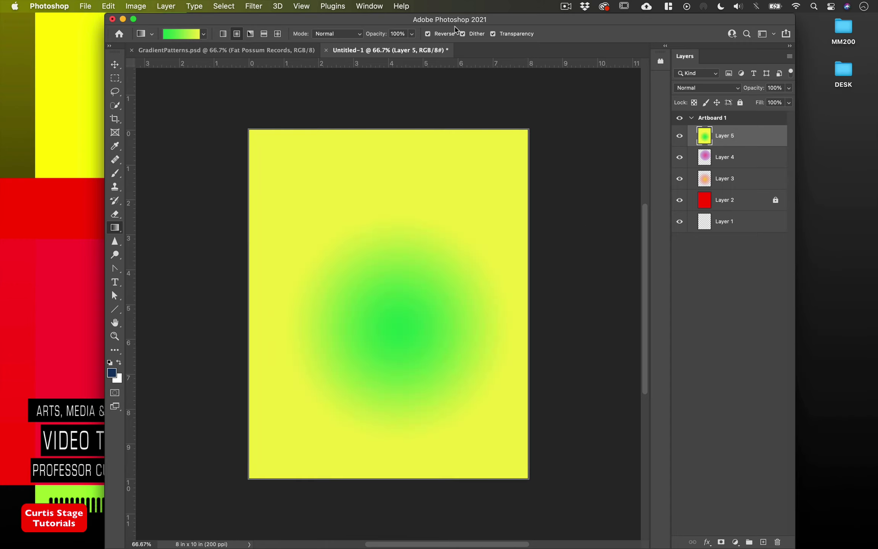
left_click(428, 34)
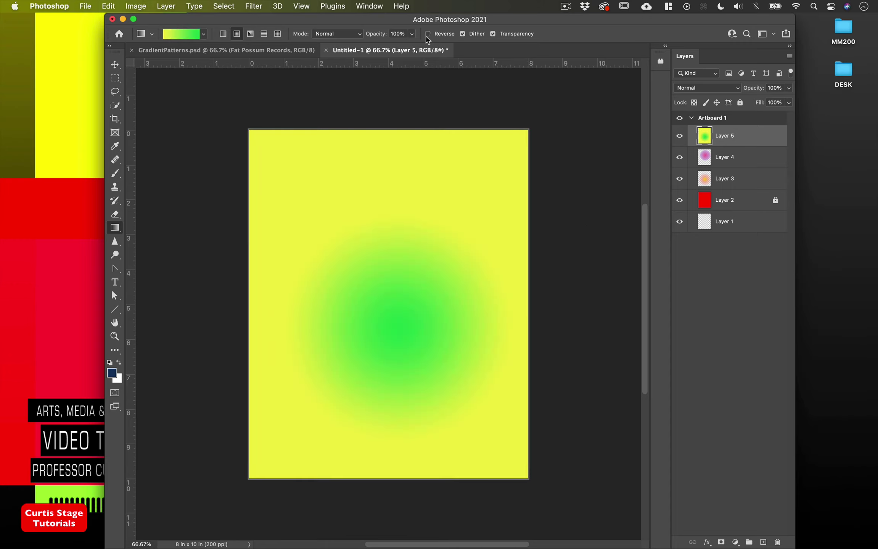
key("super+z")
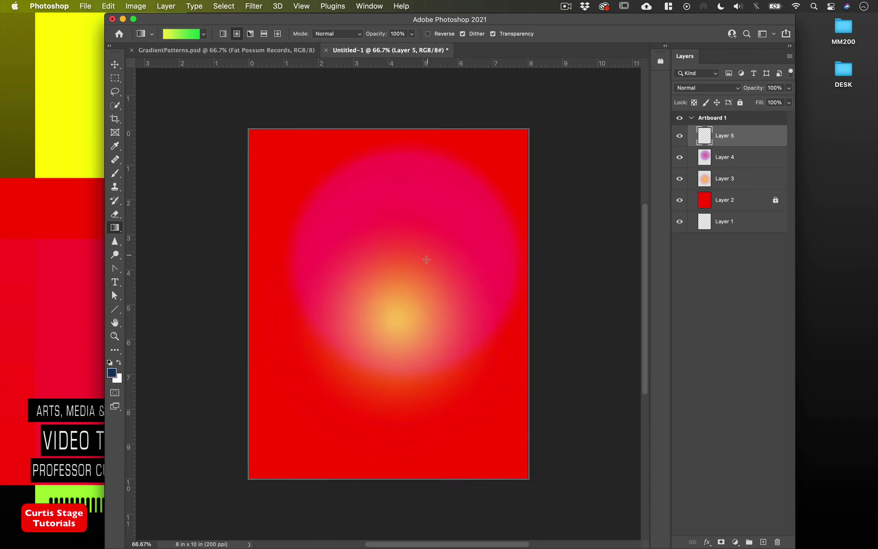
left_click_drag(411, 317, 465, 238)
Try Dissolve and preview other blend modes on Layer 5, settling on Color Dodge
left_click(699, 92)
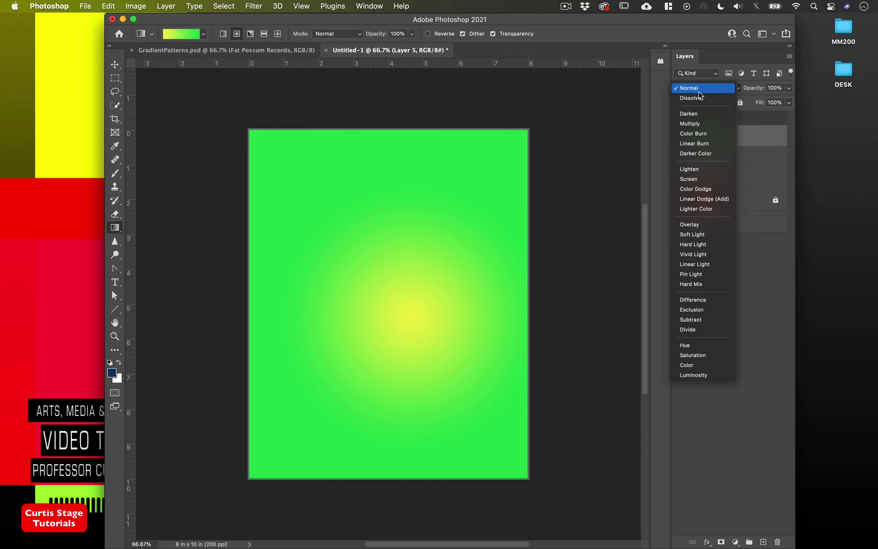
left_click(699, 98)
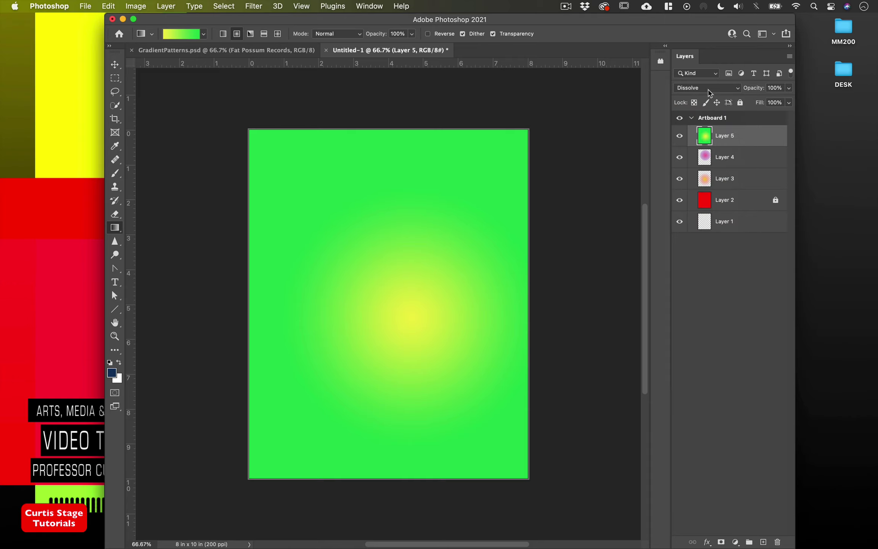
left_click(709, 91)
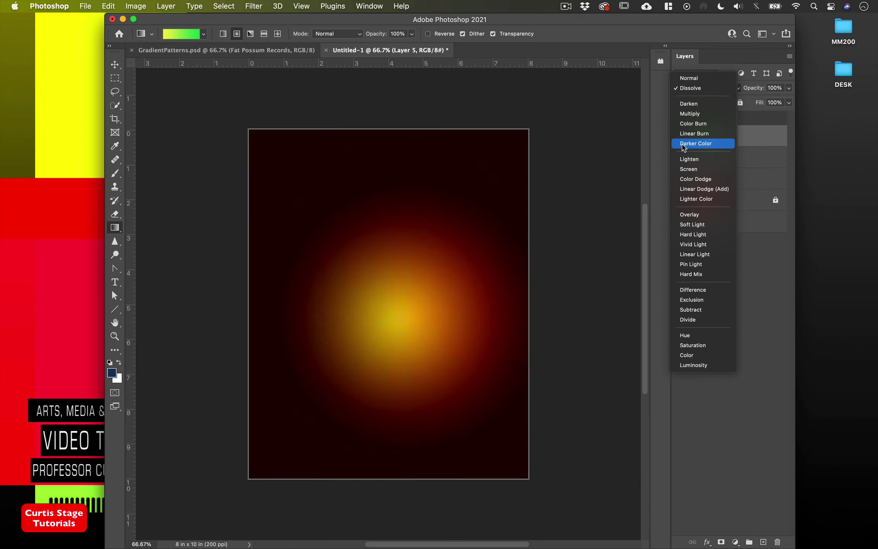
left_click(759, 138)
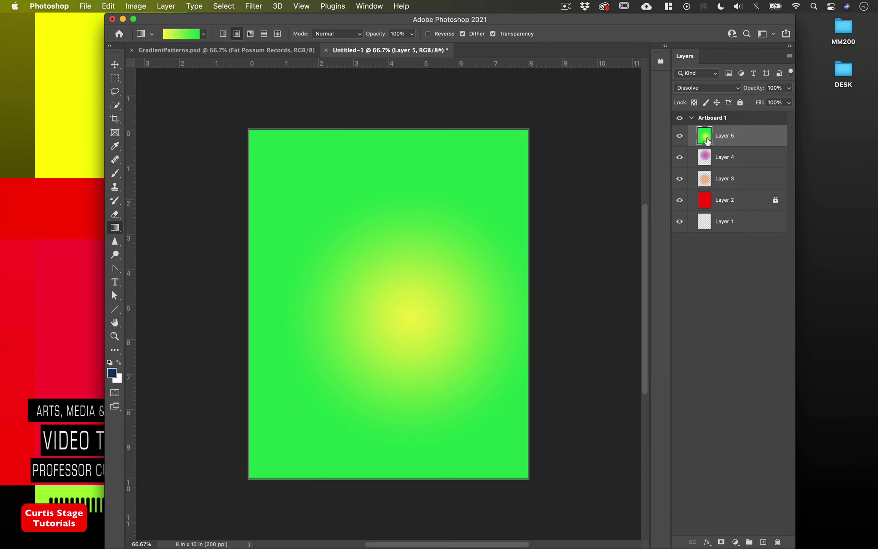
left_click(701, 91)
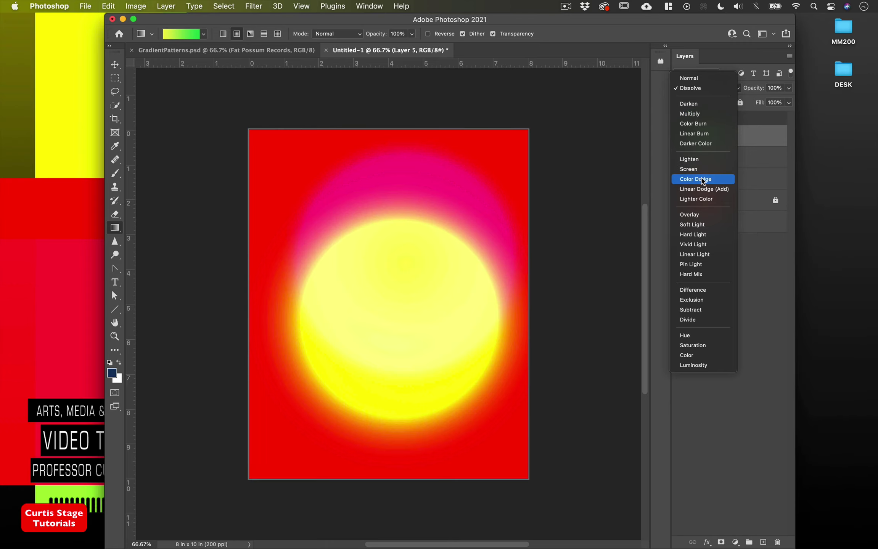
left_click(703, 179)
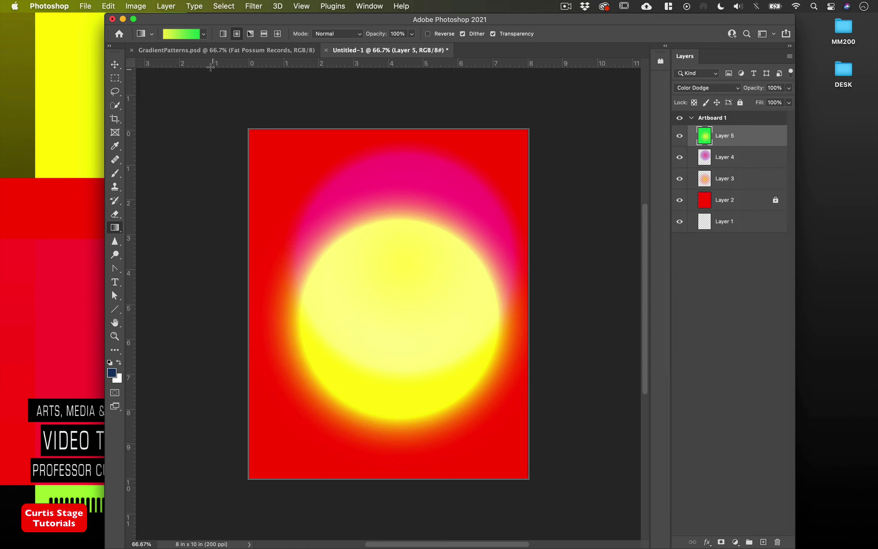
Try moving Layer 5's gradient across the artboard and return it to its original position
left_click(115, 64)
left_click_drag(411, 335, 534, 359)
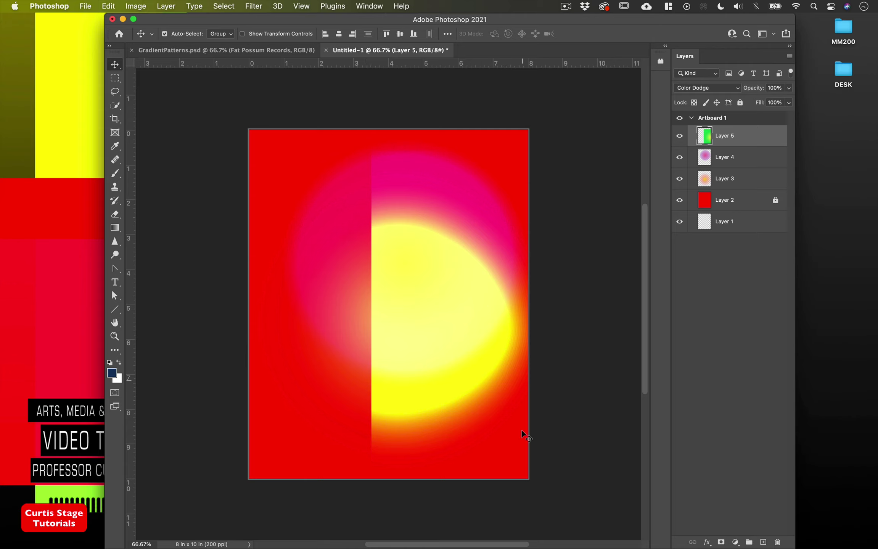
left_click_drag(417, 332, 307, 320)
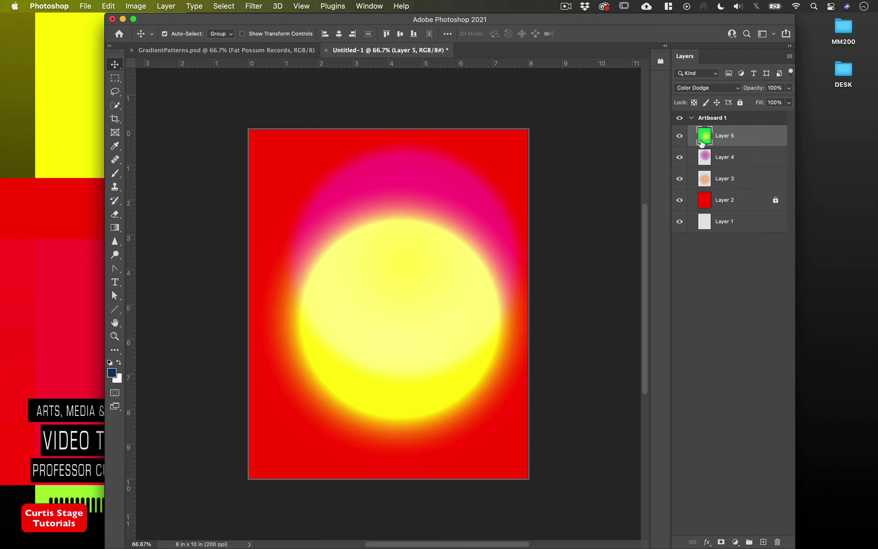
Hide Layer 5 and lock Layer 3
left_click(680, 137)
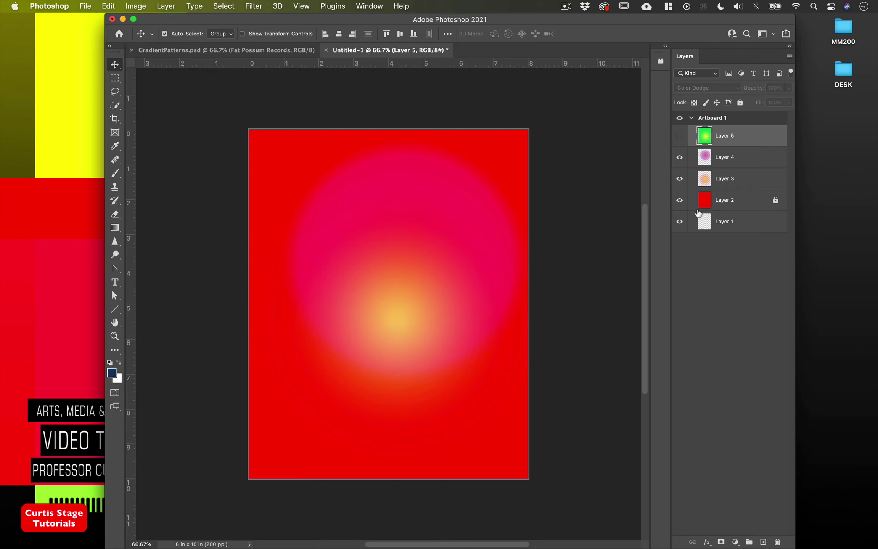
left_click(705, 162)
left_click(759, 183)
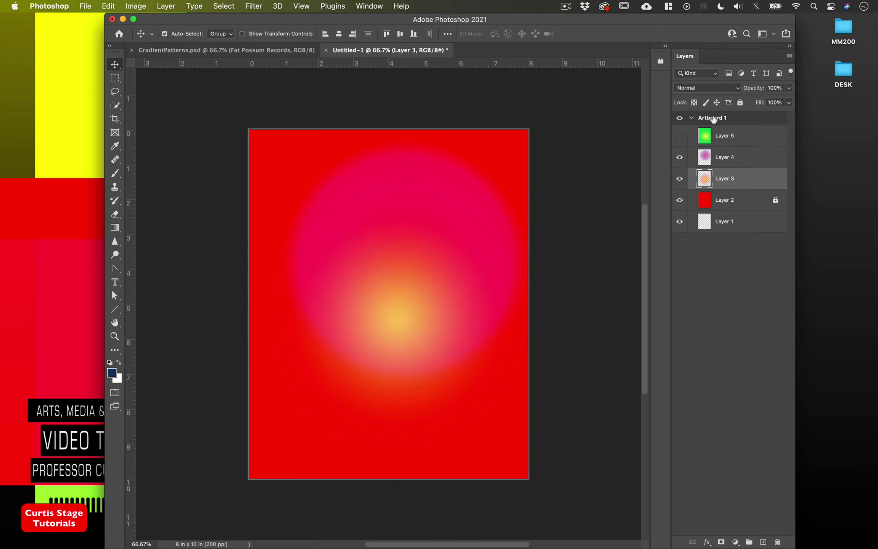
left_click(740, 103)
Shift Layer 4's pink gradient slightly downward, and show Layer 5 again, placed directly beneath Layer 4
left_click(719, 162)
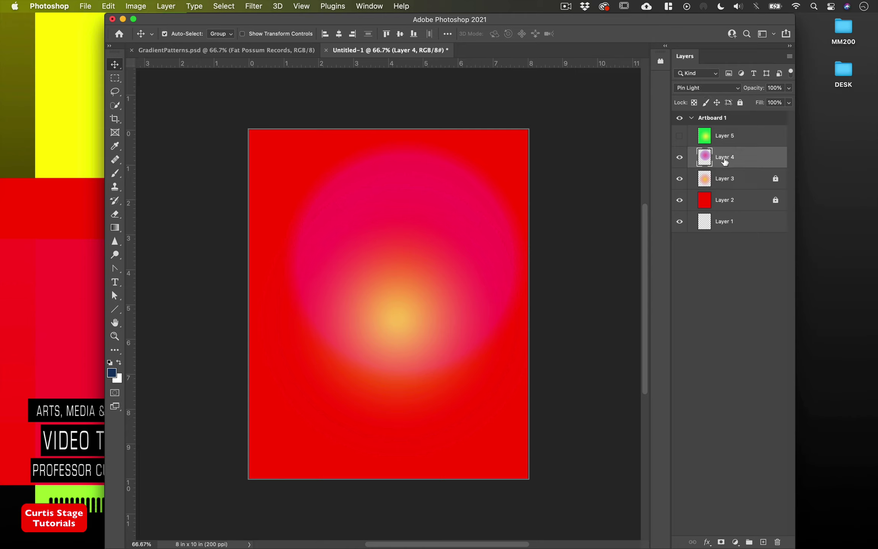
mouse_move(414, 274)
left_mouse_down()
mouse_move(387, 319)
mouse_move(432, 332)
mouse_move(414, 233)
mouse_move(500, 252)
mouse_move(308, 316)
mouse_move(428, 314)
mouse_move(490, 293)
mouse_move(433, 289)
mouse_move(464, 254)
mouse_move(437, 234)
mouse_move(340, 355)
mouse_move(406, 336)
mouse_move(442, 250)
mouse_move(409, 288)
left_mouse_up()
left_click(679, 136)
mouse_move(749, 142)
left_mouse_down()
mouse_move(739, 188)
mouse_move(734, 156)
left_mouse_up()
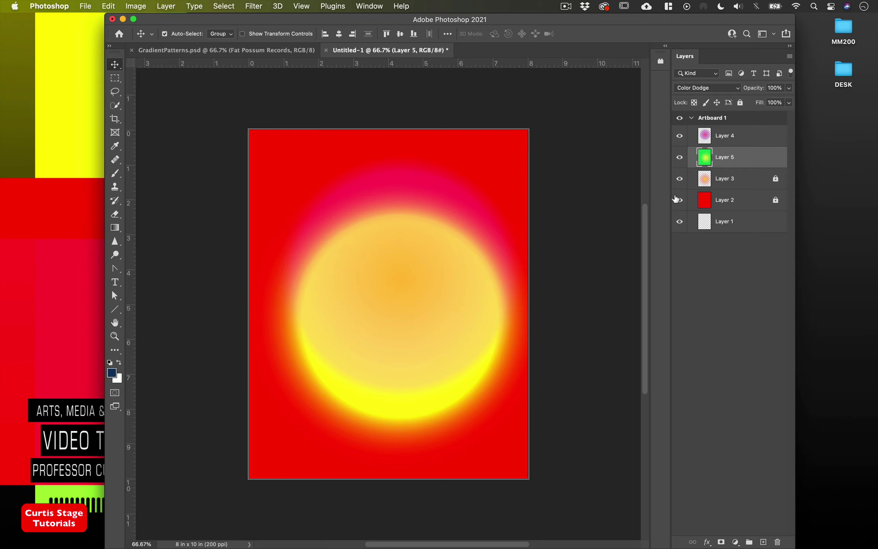
Add a new layer above Layer 5 and fill it with bright blue (006cff) in Normal mode at 100% opacity
key("super+alt+shift+n")
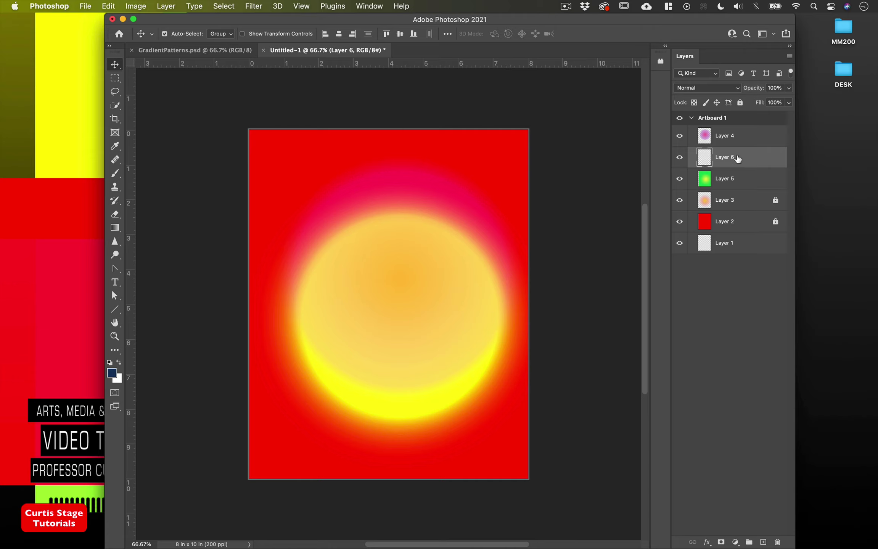
left_click(108, 6)
left_click(292, 172)
left_click(374, 195)
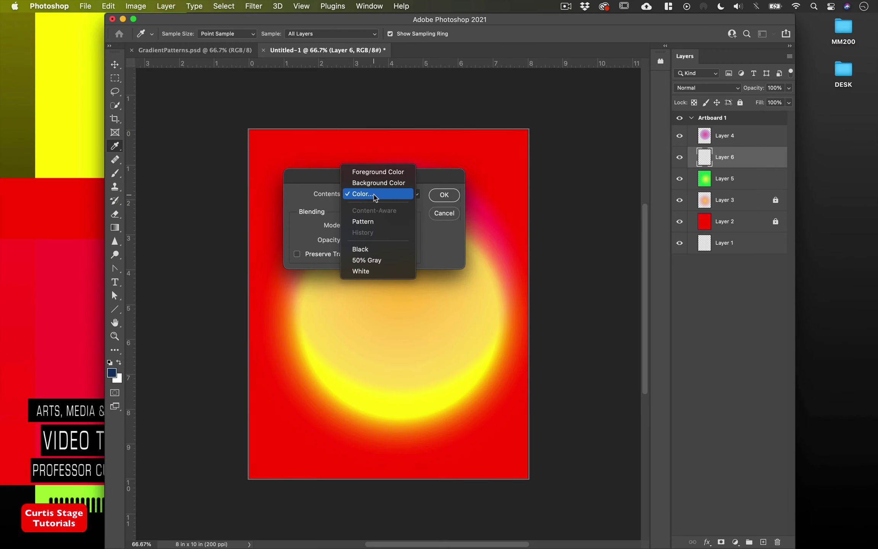
left_click(374, 195)
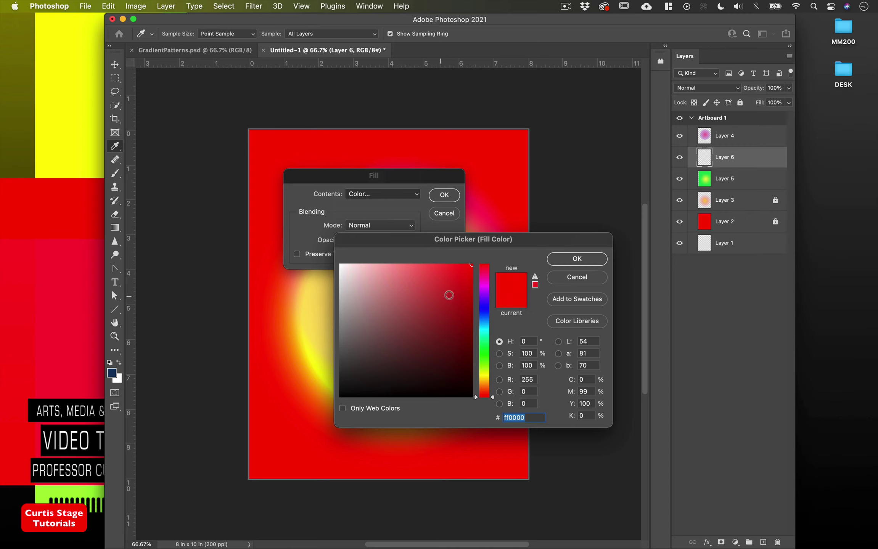
left_click_drag(483, 311, 488, 319)
left_click(587, 260)
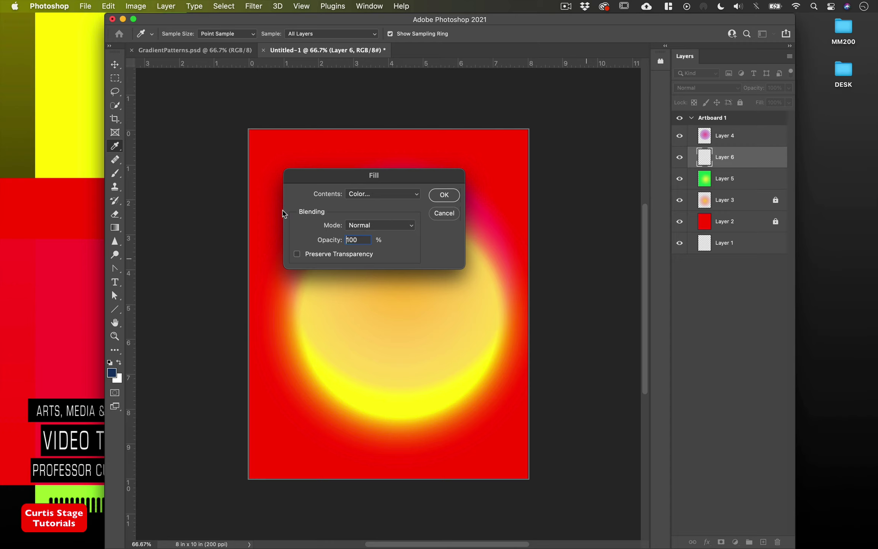
left_click(374, 282)
left_click(449, 196)
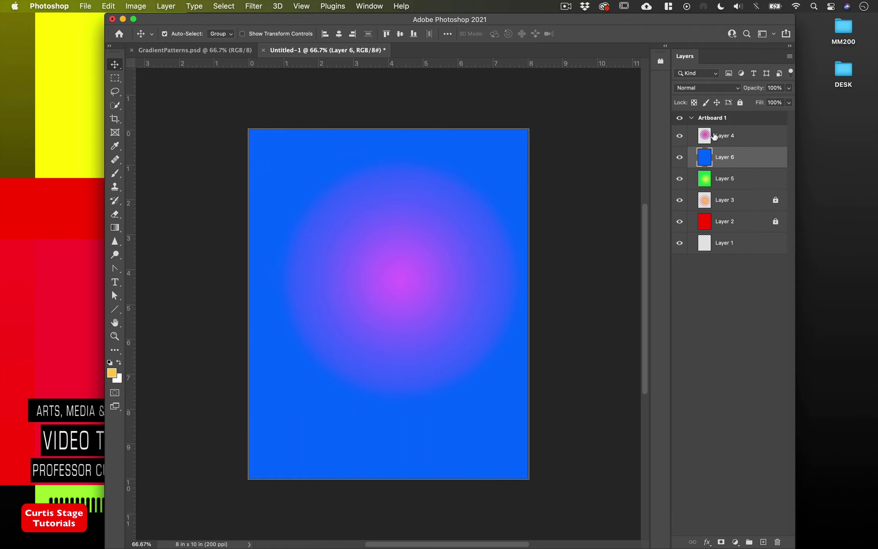
Bring the blue Layer 6 above Layer 4 and add a layer mask to it
left_click_drag(734, 158, 729, 127)
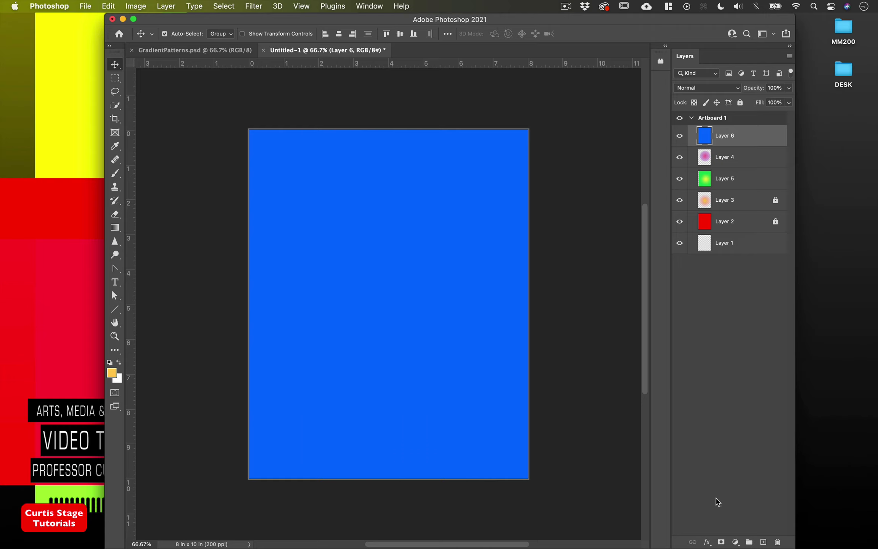
left_click(720, 542)
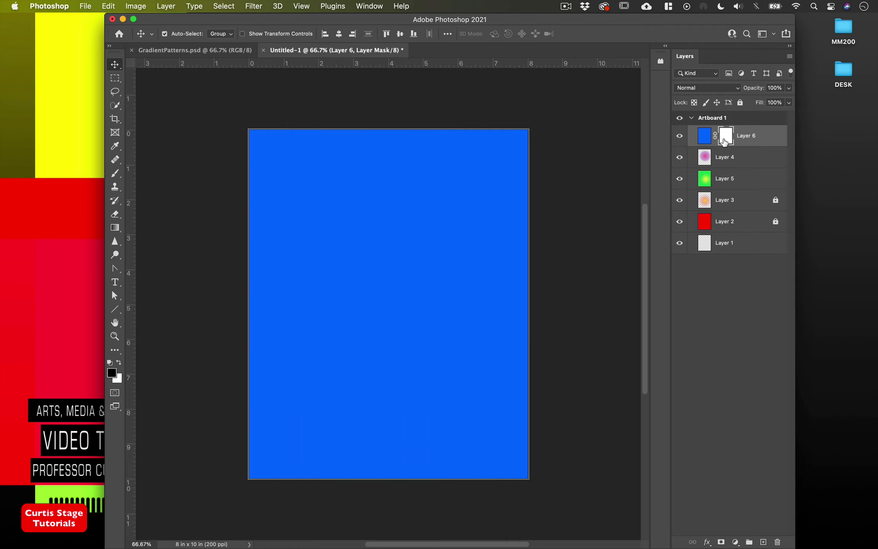
Choose the Soft Round brush from the General Brushes for painting on Layer 6's mask
left_click(115, 175)
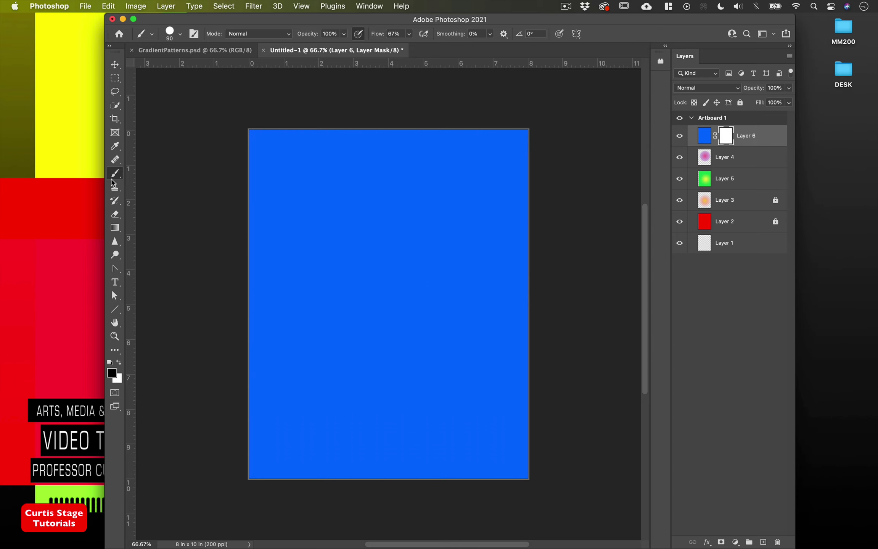
left_click(180, 34)
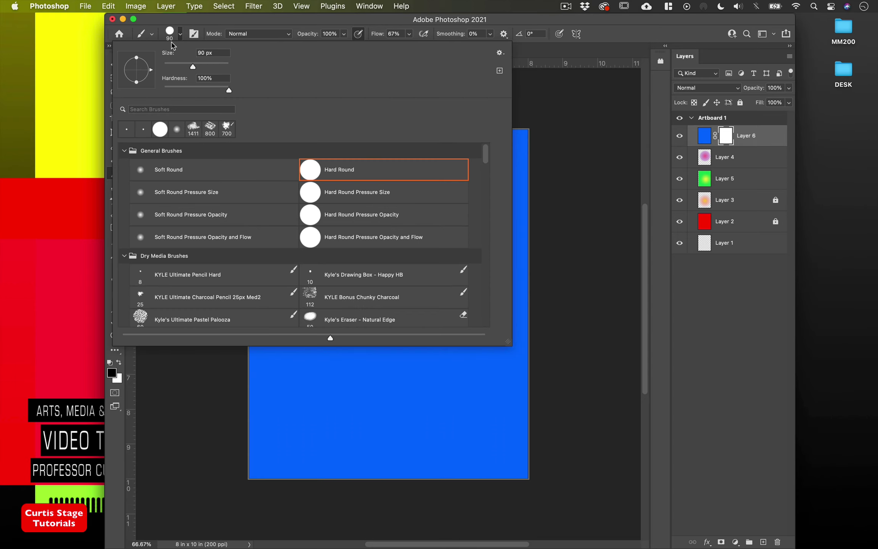
left_click(175, 172)
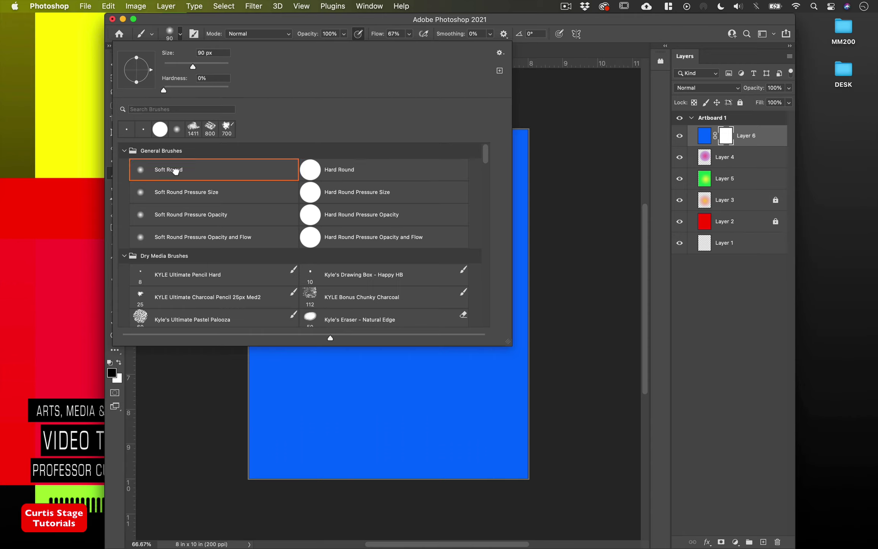
mouse_move(168, 91)
left_mouse_down()
mouse_move(179, 92)
mouse_move(154, 96)
mouse_move(182, 98)
left_mouse_up()
left_click(171, 33)
Enlarge the brush to 800 px and paint black on Layer 6's mask through the artboard's center to reveal the gradients
key("bracketright")
key("bracketright")
key("bracketright")
key("bracketright")
key("bracketright")
key("bracketright")
key("bracketright")
key("bracketright")
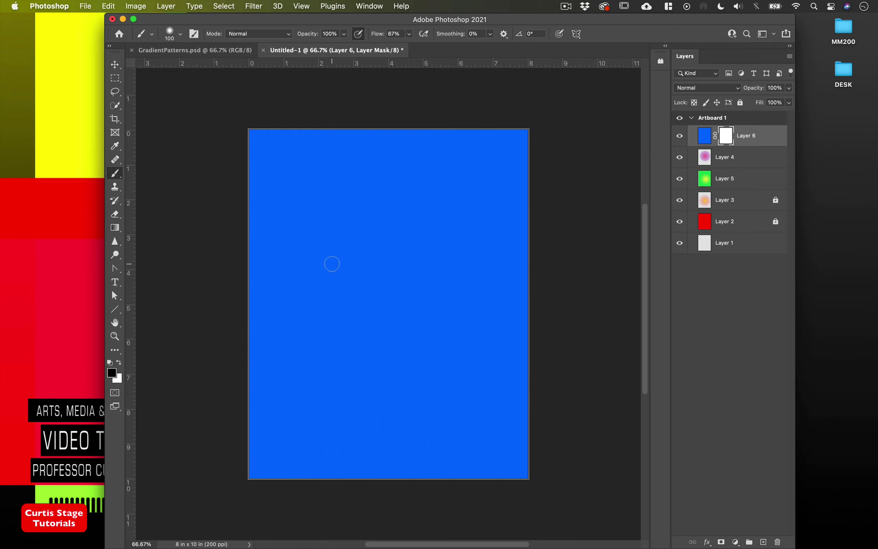
key("bracketright")
key("bracketright")
key("bracketright")
key("bracketright")
left_click(423, 271)
mouse_move(417, 301)
left_mouse_down()
mouse_move(386, 283)
mouse_move(382, 243)
mouse_move(426, 224)
left_mouse_up()
left_click_drag(425, 318, 421, 342)
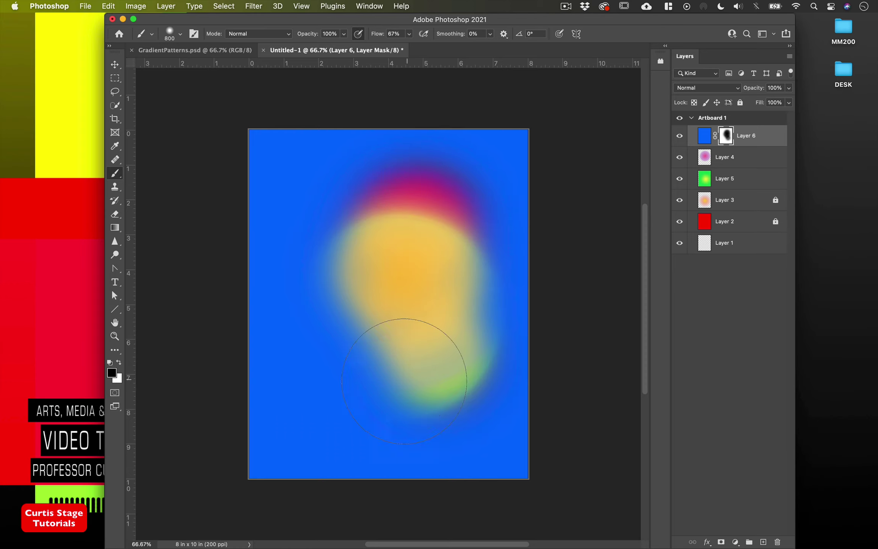
Reduce the brush to 400 px and paint out more of the blue along the revealed shape's lower-left edge
key("bracketleft")
key("bracketleft")
key("bracketleft")
key("bracketleft")
mouse_move(398, 337)
left_mouse_down()
mouse_move(398, 358)
mouse_move(380, 358)
left_mouse_up()
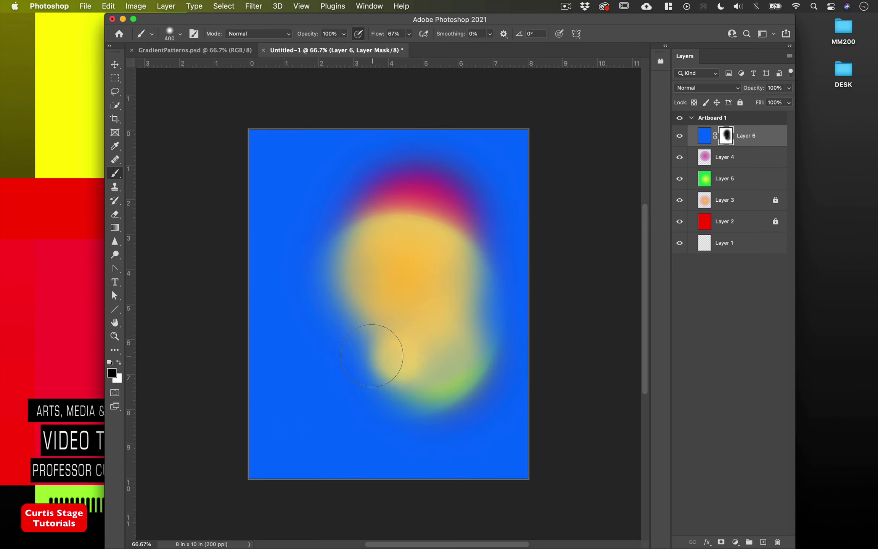
left_click(345, 323)
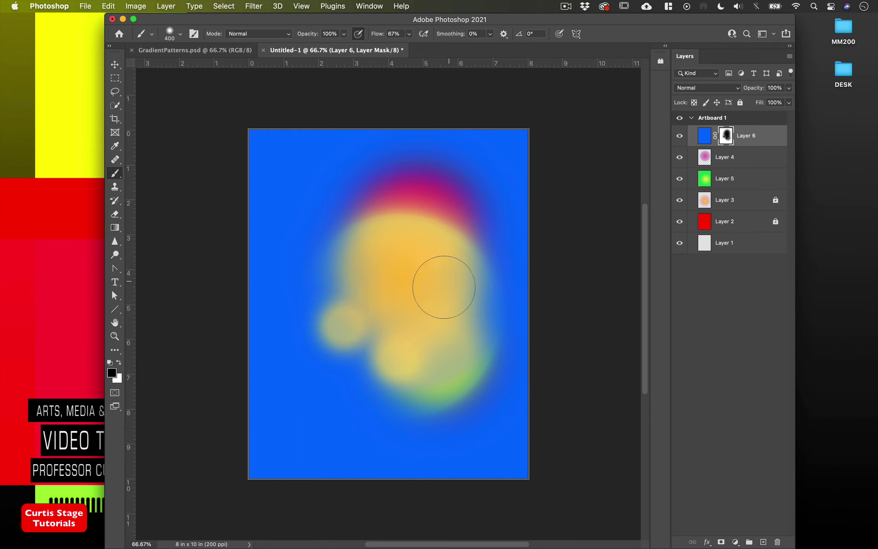
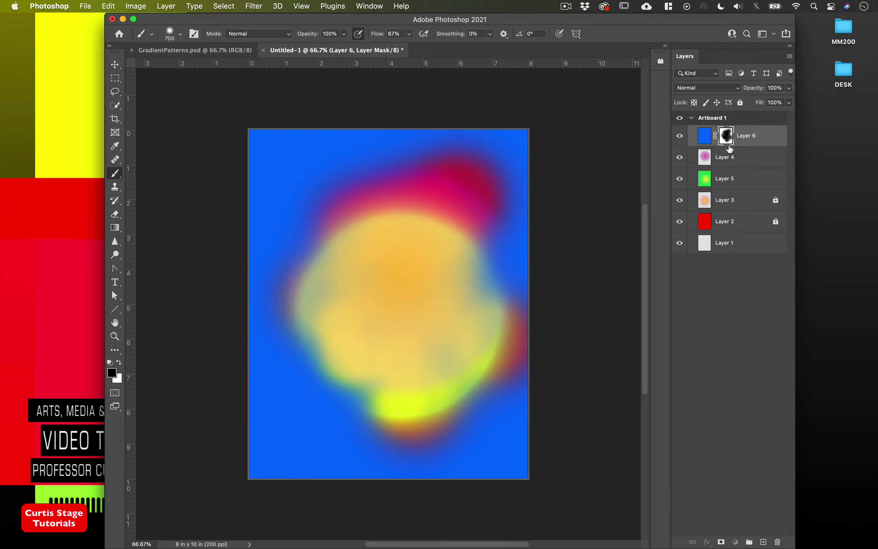
Duplicate the blue Layer 6 together with its mask
key("super+j")
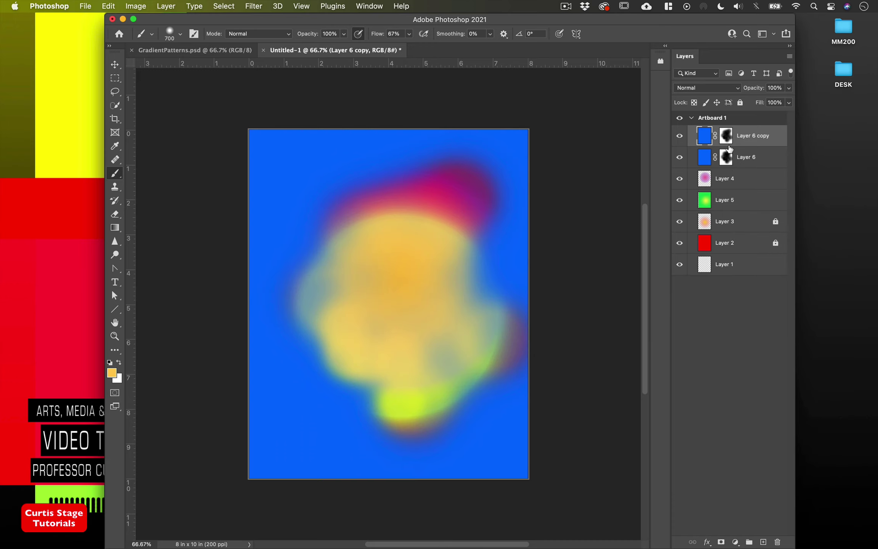
double_click(705, 140)
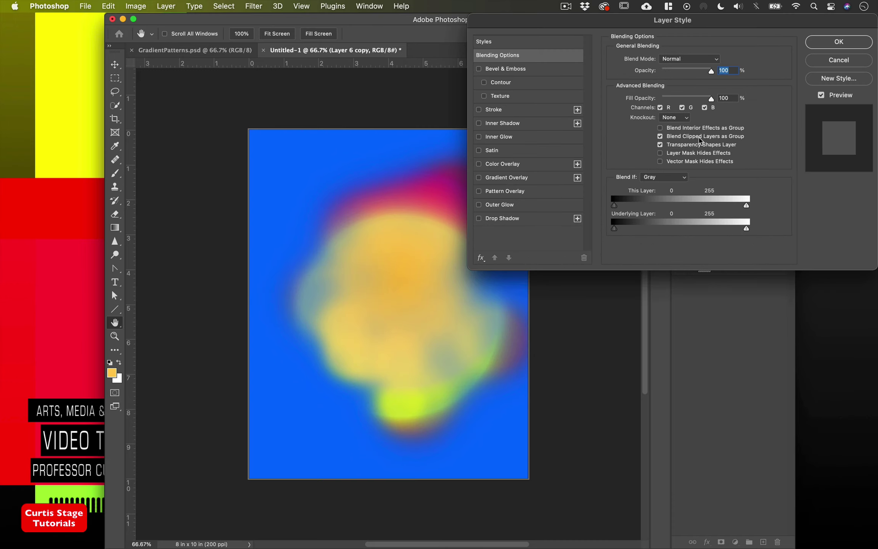
left_click(823, 61)
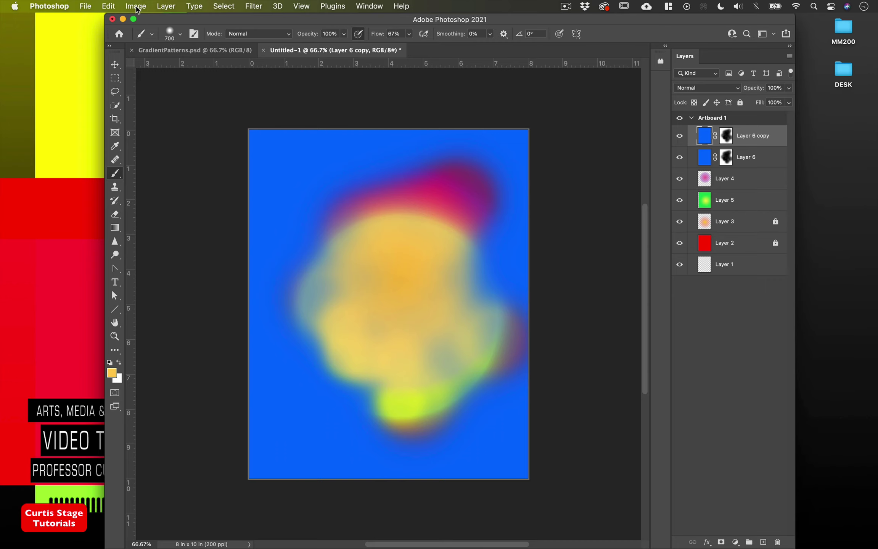
Fill Layer 6 copy with a vivid magenta-purple in Normal mode at 100% opacity and return to the Brush tool
left_click(110, 6)
left_click(114, 172)
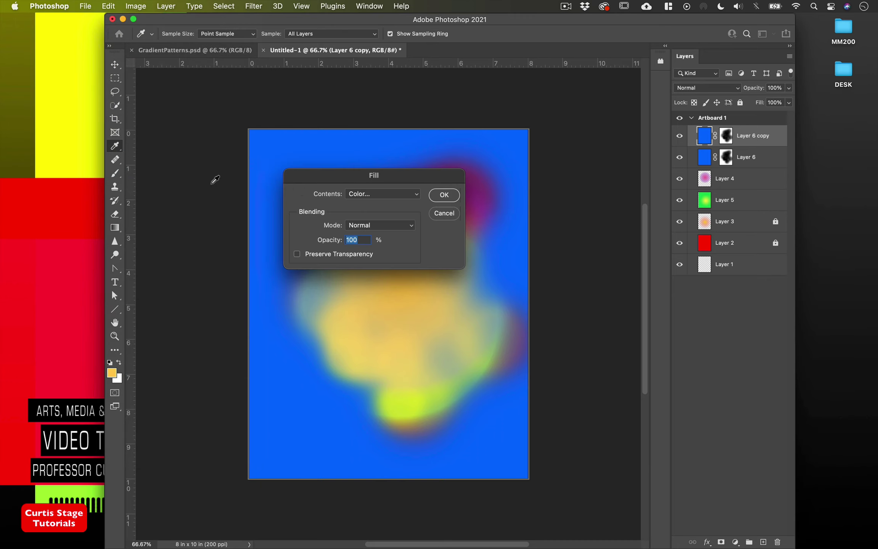
left_click(366, 195)
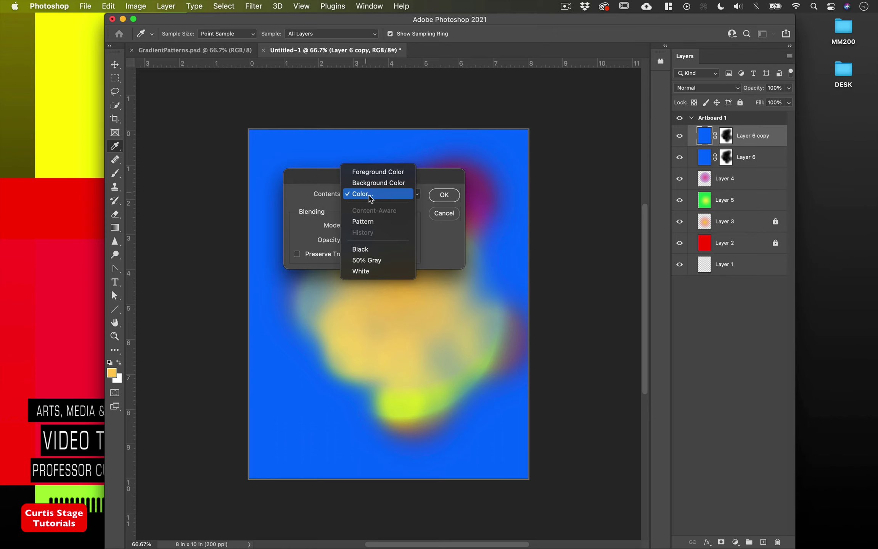
left_click(371, 196)
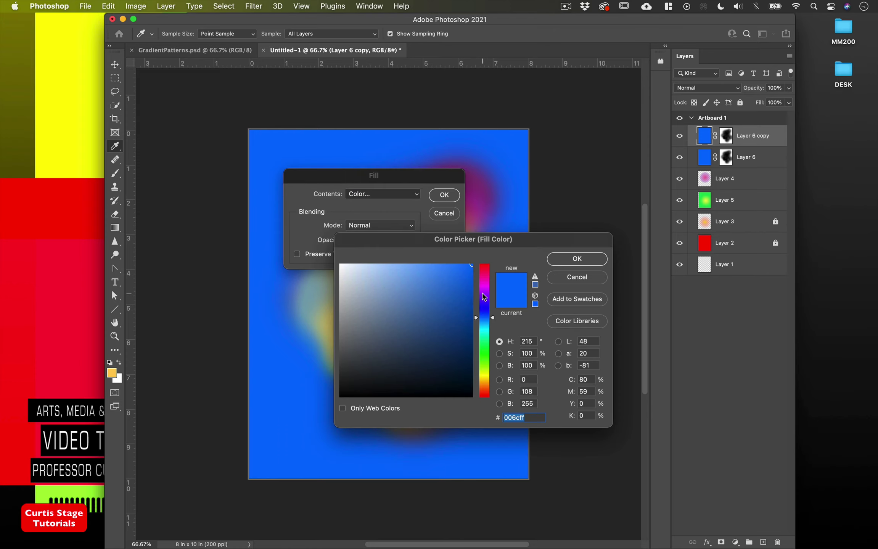
left_click_drag(482, 294, 487, 287)
left_click(572, 260)
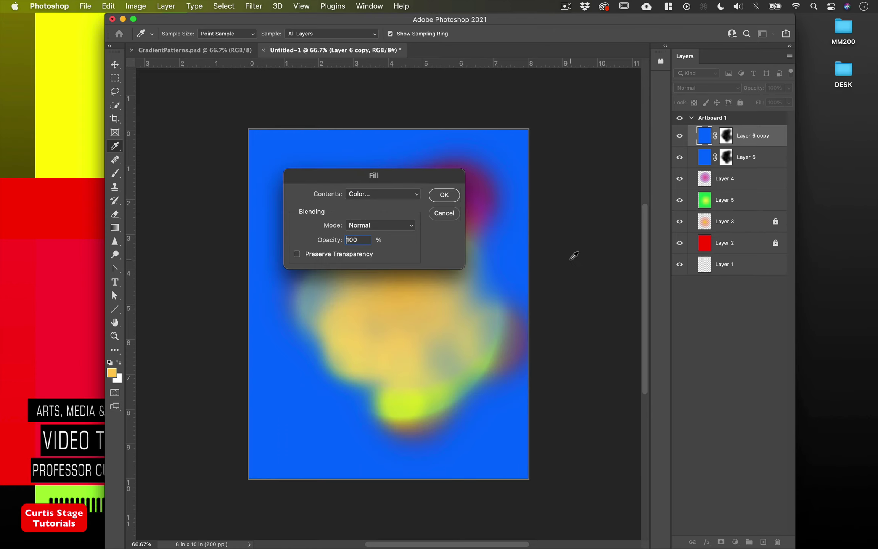
left_click(444, 195)
key("b")
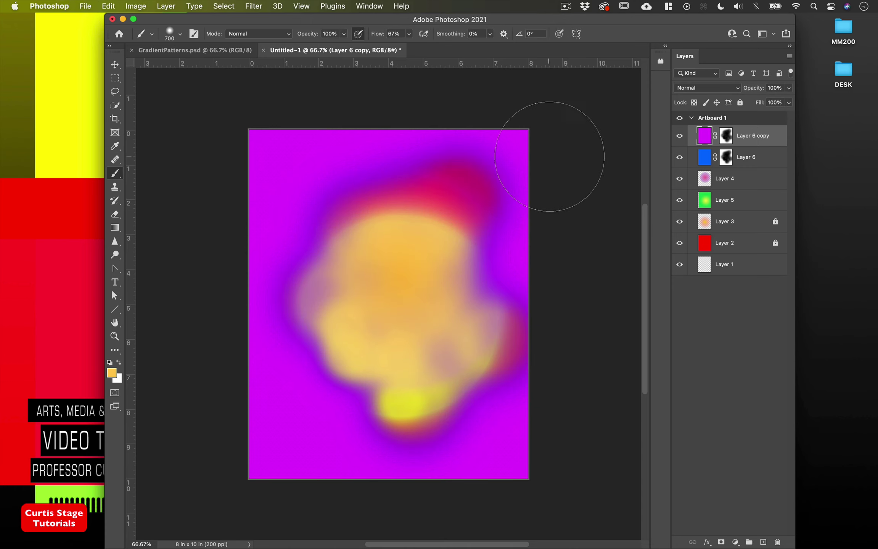
Set Layer 6 copy's blend mode to Linear Burn and target its layer mask for painting
left_click(704, 91)
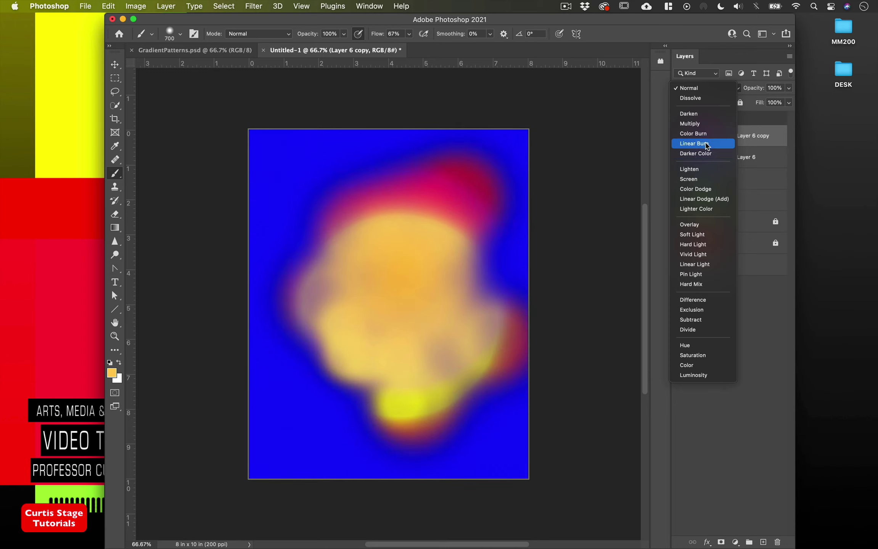
left_click(694, 143)
left_click(727, 137)
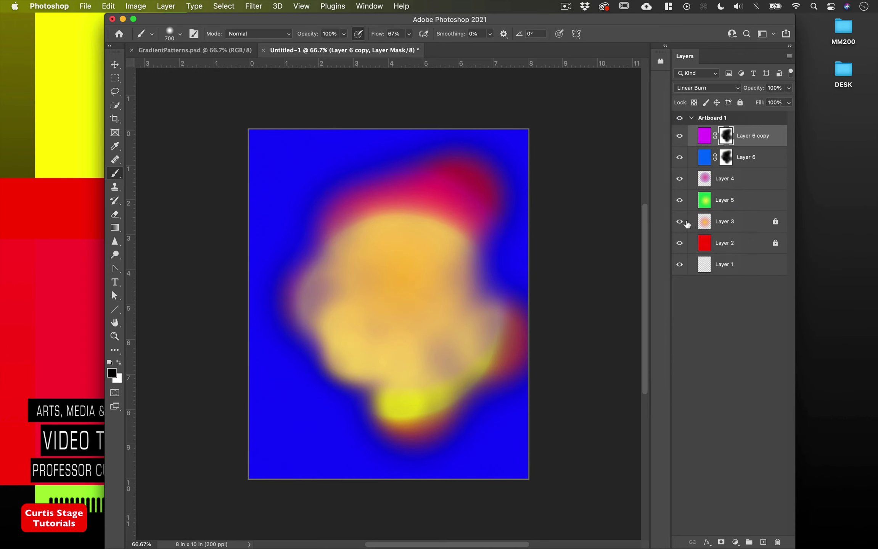
mouse_move(399, 254)
left_mouse_down()
mouse_move(378, 208)
mouse_move(361, 247)
left_mouse_up()
Switch the brush to the Hard Round preset at 700 px and lower its opacity to 59%
left_click(180, 34)
left_click(318, 167)
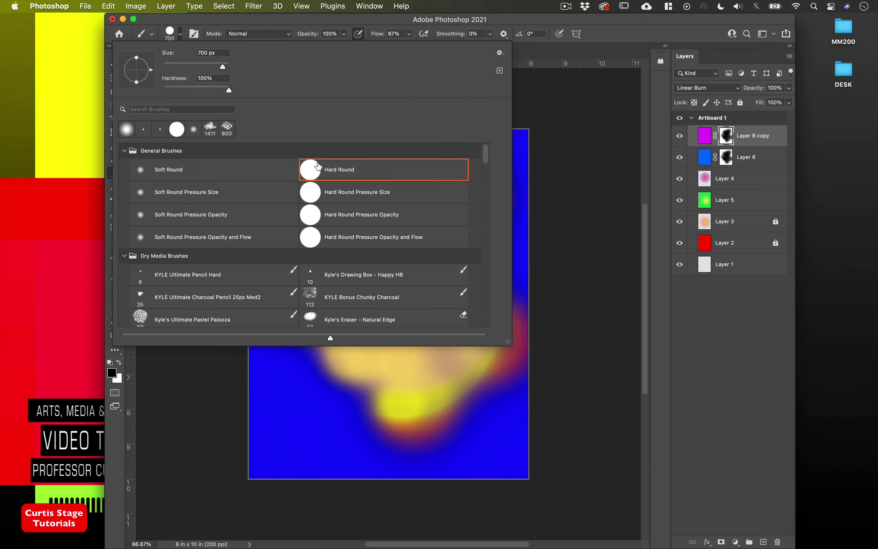
left_click(179, 34)
left_click(271, 35)
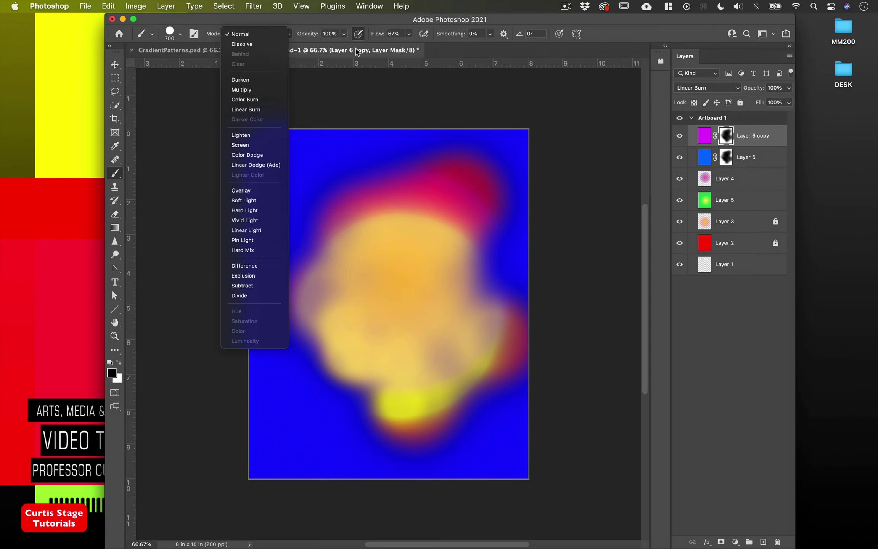
left_click(317, 34)
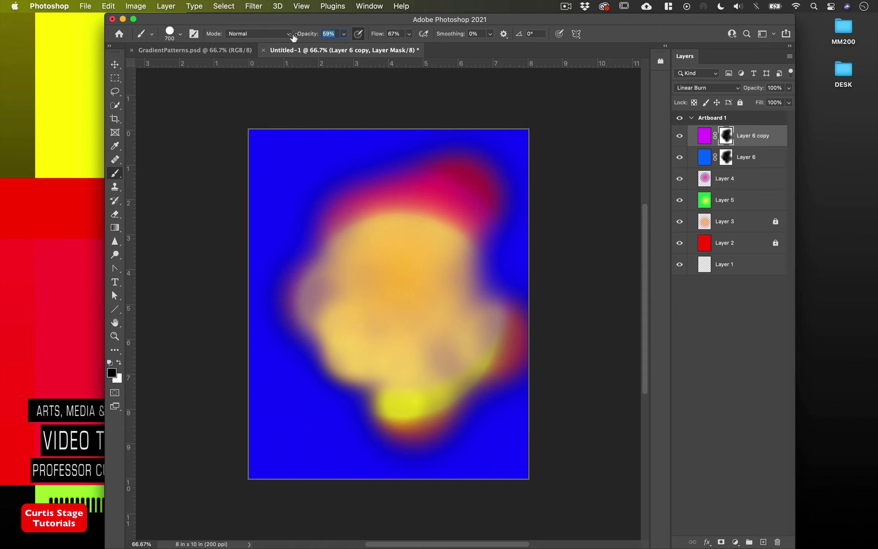
Paint overlapping black circles on Layer 6 copy's mask around the central shape to widen the revealed area
mouse_move(366, 206)
left_mouse_down()
mouse_move(354, 264)
mouse_move(380, 288)
mouse_move(389, 195)
mouse_move(451, 210)
mouse_move(474, 243)
mouse_move(465, 302)
mouse_move(411, 338)
mouse_move(368, 338)
mouse_move(321, 319)
mouse_move(321, 285)
mouse_move(342, 233)
left_mouse_up()
mouse_move(440, 209)
left_mouse_down()
mouse_move(465, 230)
mouse_move(476, 306)
mouse_move(470, 360)
mouse_move(454, 381)
mouse_move(384, 373)
mouse_move(385, 239)
left_mouse_up()
mouse_move(431, 208)
left_mouse_down()
mouse_move(504, 199)
mouse_move(479, 323)
mouse_move(406, 252)
mouse_move(378, 240)
mouse_move(324, 292)
mouse_move(330, 312)
mouse_move(372, 334)
mouse_move(375, 375)
mouse_move(457, 384)
mouse_move(469, 322)
left_mouse_up()
mouse_move(442, 213)
left_mouse_down()
mouse_move(384, 202)
mouse_move(362, 255)
mouse_move(344, 260)
mouse_move(390, 389)
mouse_move(403, 350)
mouse_move(315, 309)
mouse_move(400, 284)
mouse_move(442, 249)
left_mouse_up()
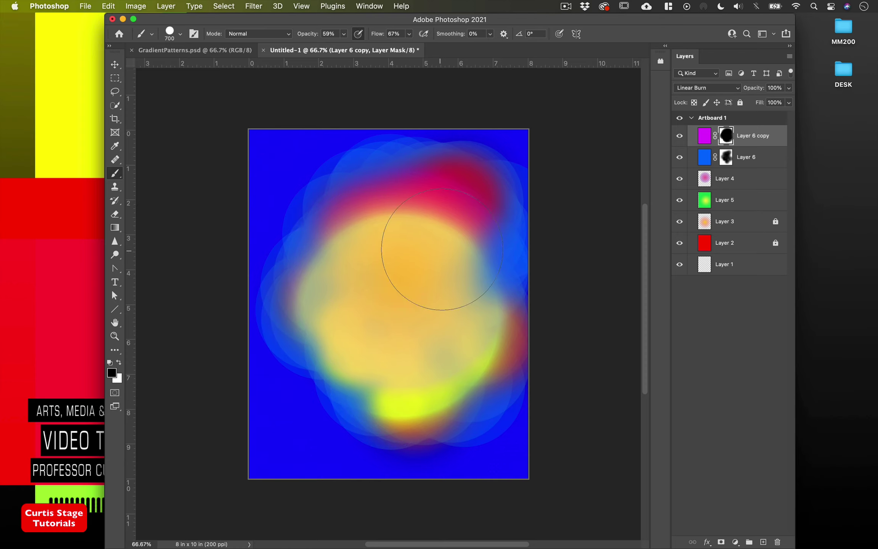
Paint overlapping black circles on the blue Layer 6's mask around the orange center
left_click(727, 162)
mouse_move(456, 314)
left_mouse_down()
mouse_move(474, 275)
mouse_move(479, 287)
mouse_move(465, 255)
mouse_move(433, 280)
mouse_move(439, 240)
mouse_move(403, 254)
mouse_move(398, 240)
mouse_move(390, 278)
mouse_move(375, 289)
mouse_move(359, 278)
mouse_move(359, 334)
mouse_move(382, 352)
mouse_move(430, 349)
mouse_move(454, 354)
mouse_move(463, 368)
mouse_move(424, 380)
mouse_move(382, 369)
mouse_move(352, 256)
mouse_move(390, 219)
left_mouse_up()
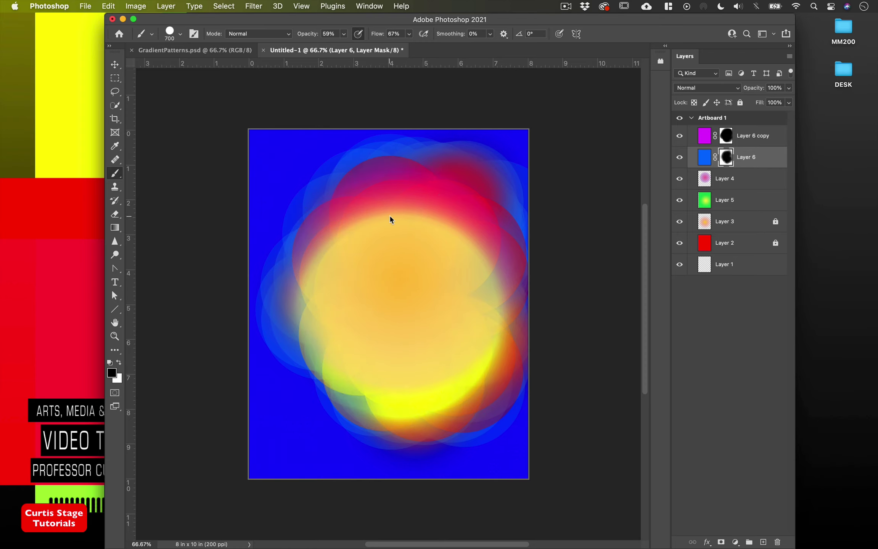
left_click_drag(486, 227, 462, 323)
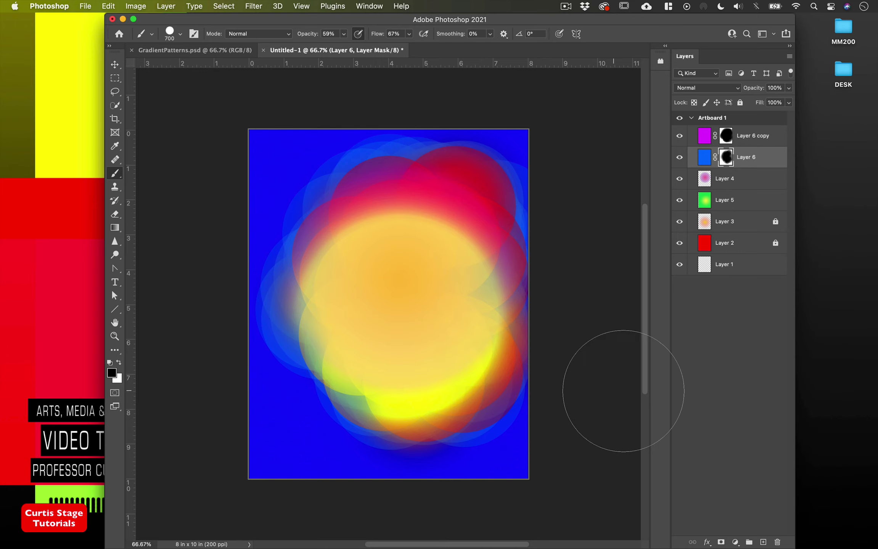
left_click_drag(341, 305, 385, 310)
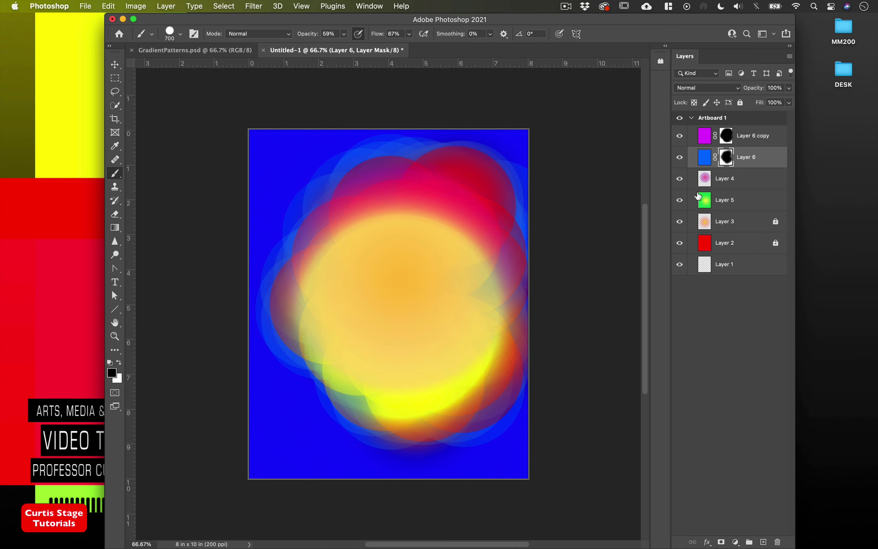
Preview different blend modes on the blue Layer 6, keeping it at Normal
left_click(705, 138)
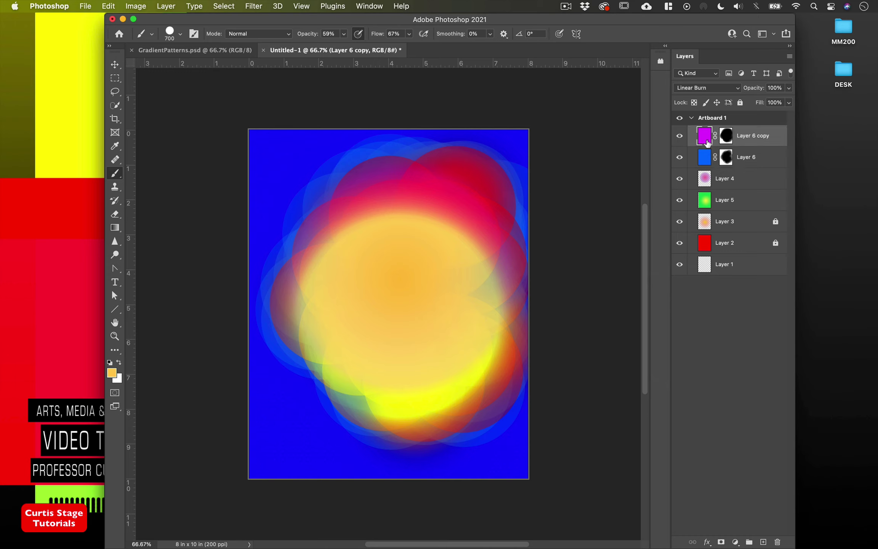
left_click(706, 159)
left_click(694, 91)
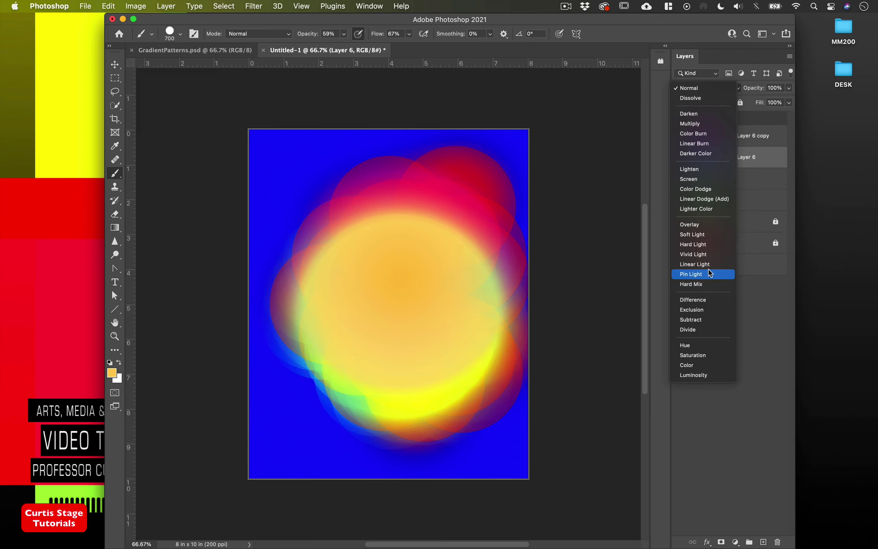
left_click(691, 93)
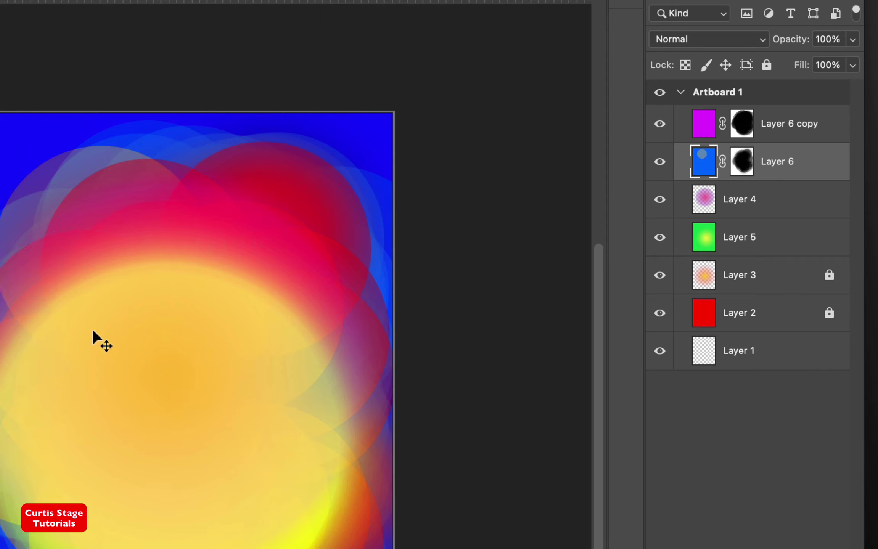
Undo the stray dab on Layer 6's color fill, then paint white over the layer's mask to bring the blue back
key("super+z")
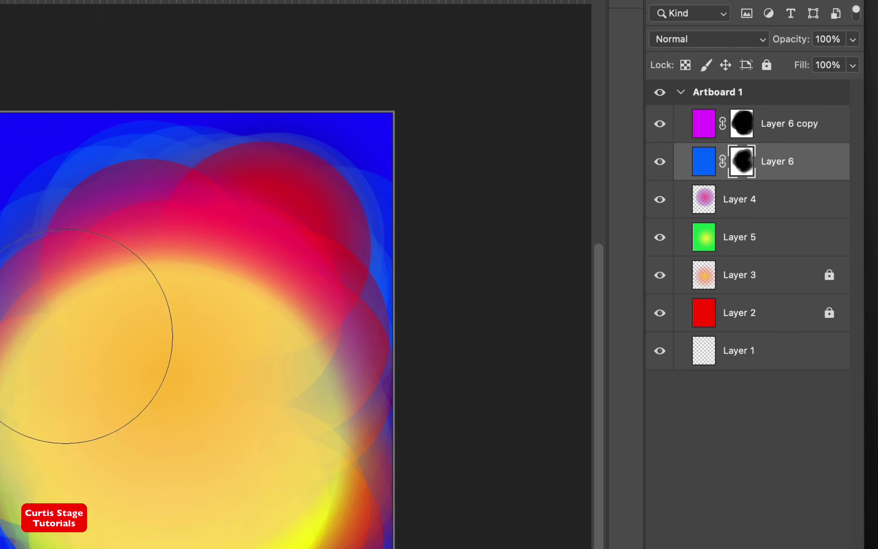
left_click(60, 327)
left_click(61, 382)
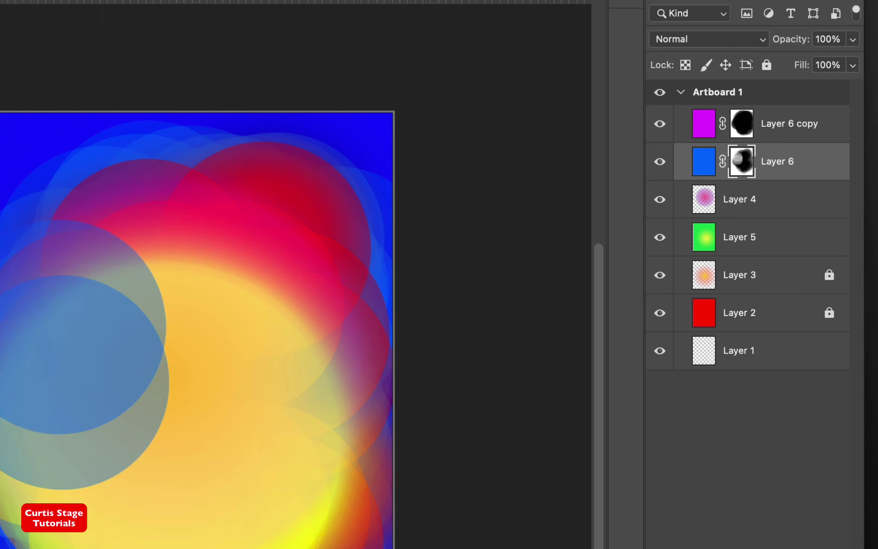
left_click(23, 518)
left_click(19, 384)
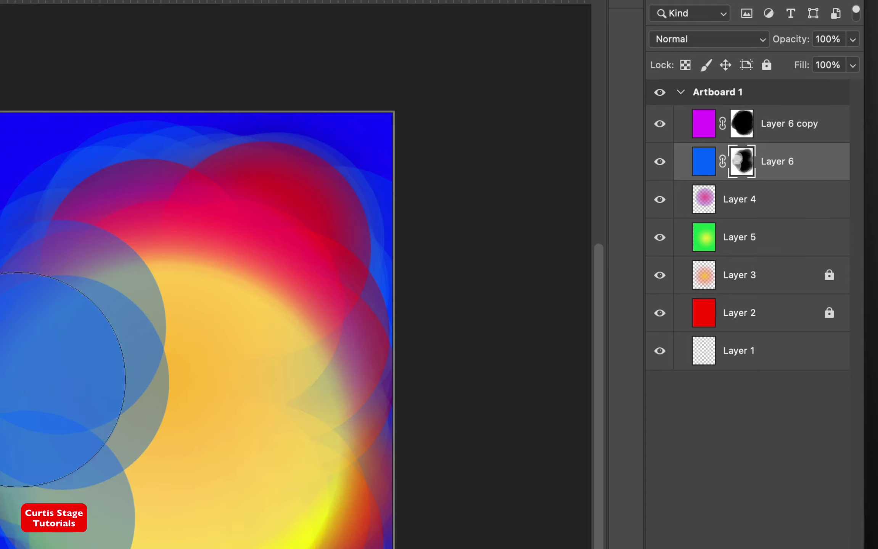
left_click(19, 280)
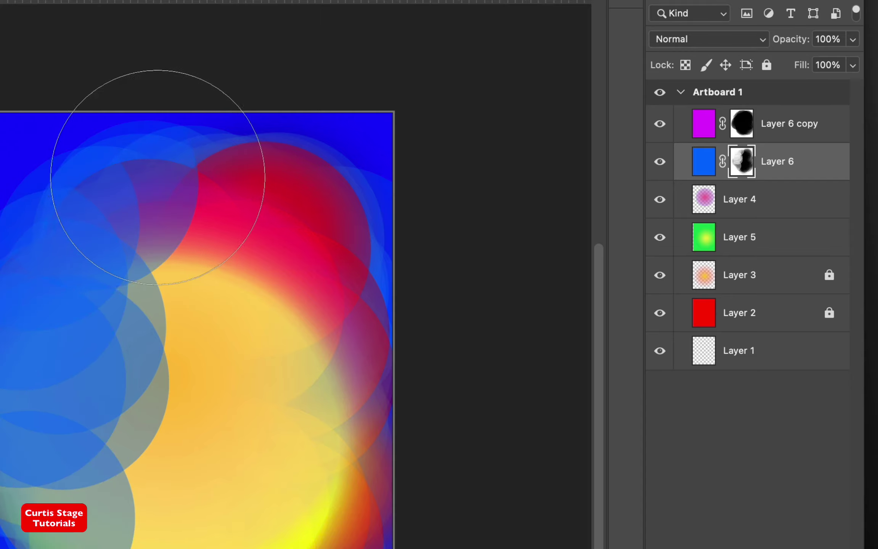
left_click_drag(134, 196, 1, 371)
mouse_move(153, 146)
left_mouse_down()
mouse_move(192, 275)
mouse_move(243, 255)
mouse_move(308, 184)
mouse_move(251, 167)
left_mouse_up()
mouse_move(336, 362)
left_mouse_down()
mouse_move(304, 411)
mouse_move(413, 180)
mouse_move(422, 251)
mouse_move(457, 323)
mouse_move(365, 347)
left_mouse_up()
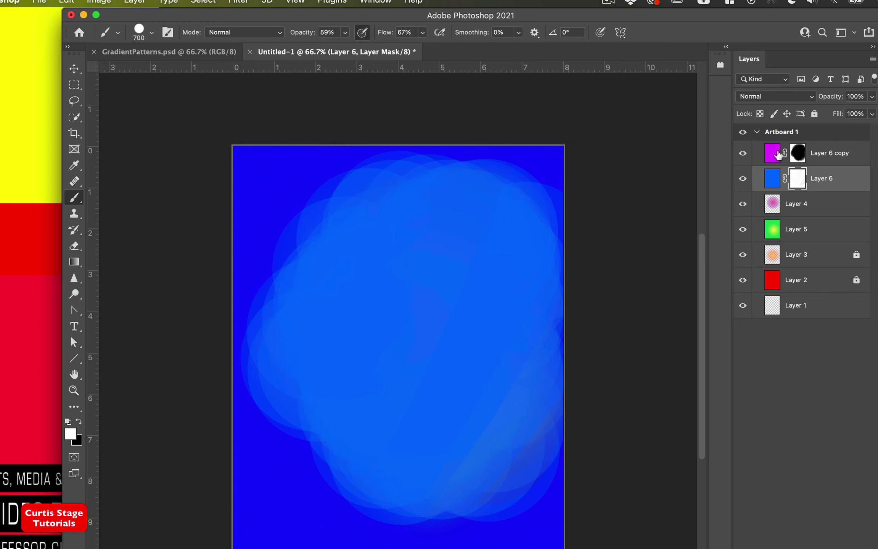
Toggle Layer 6 copy's visibility to compare, then move the layer below Layer 6
left_click(743, 155)
left_click(743, 154)
left_click_drag(835, 154, 835, 204)
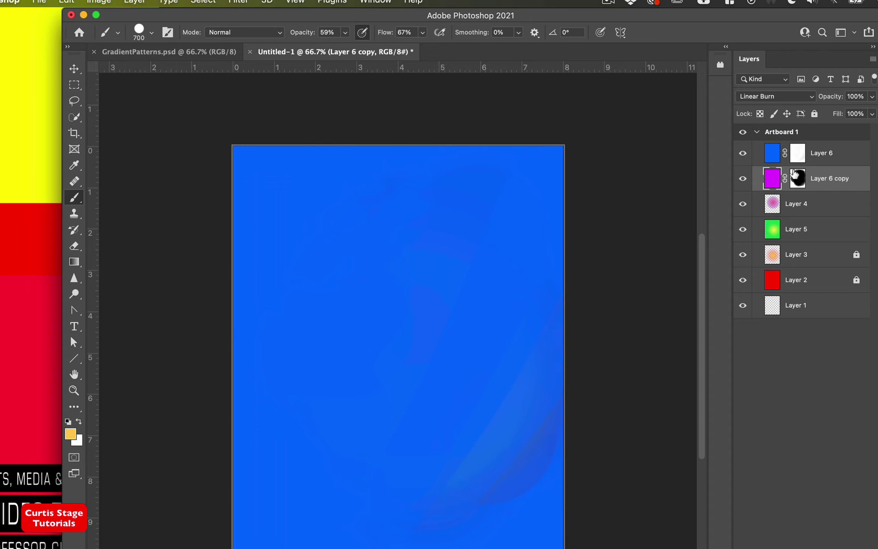
Paint white on Layer 6's mask near the artboard's lower-right edge to cover the remaining traces
left_click(797, 153)
key("d")
mouse_move(520, 455)
left_mouse_down()
mouse_move(552, 338)
mouse_move(524, 347)
mouse_move(439, 261)
mouse_move(533, 488)
mouse_move(523, 438)
left_mouse_up()
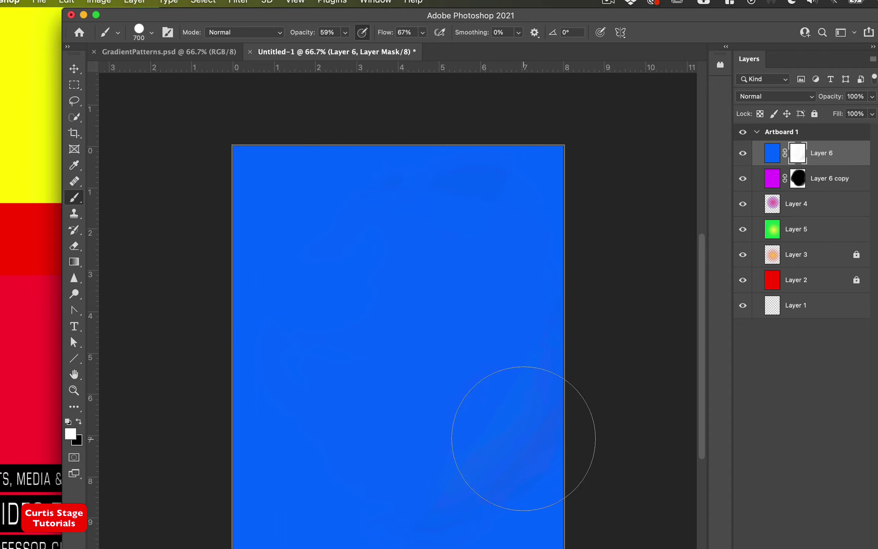
Stamp overlapping black 700 px circles on Layer 6's mask near the center, raising the brush opacity from 59% to 78% and 89%
left_click(79, 420)
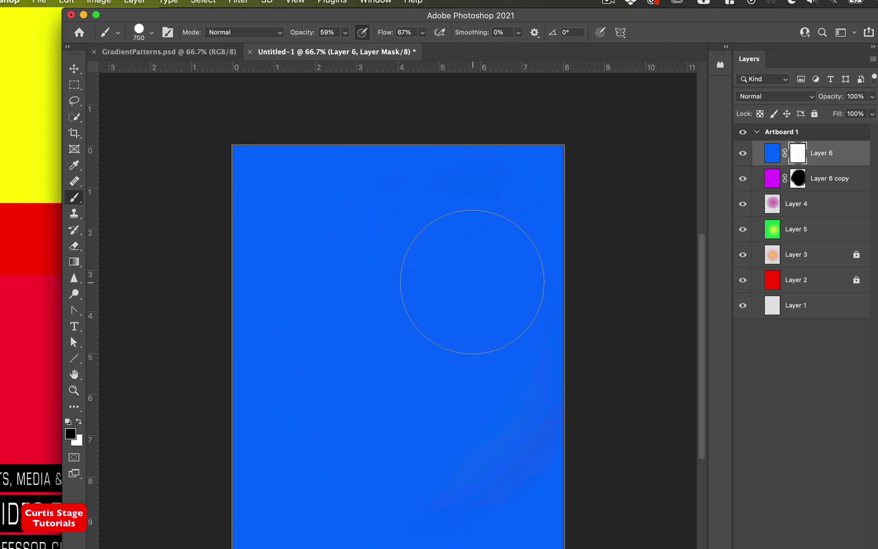
left_click(464, 294)
left_click(443, 287)
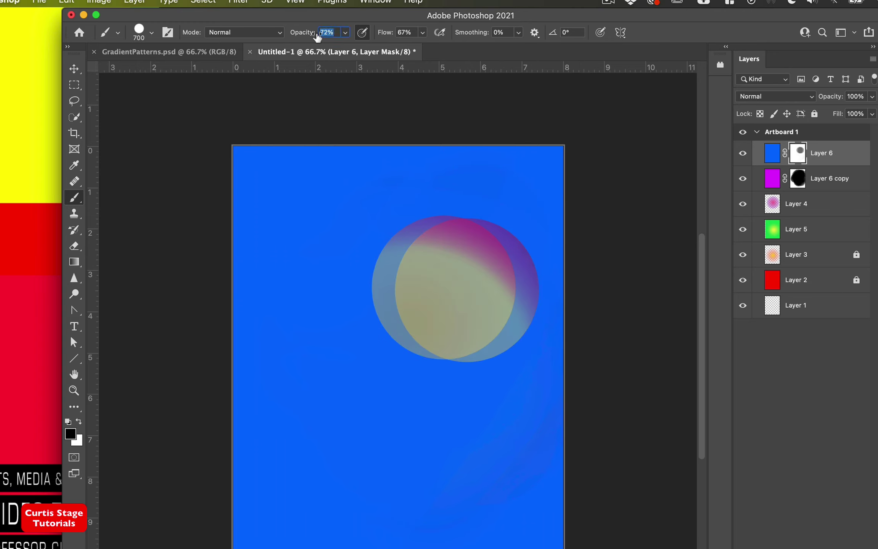
left_click_drag(316, 37, 322, 37)
left_click(442, 259)
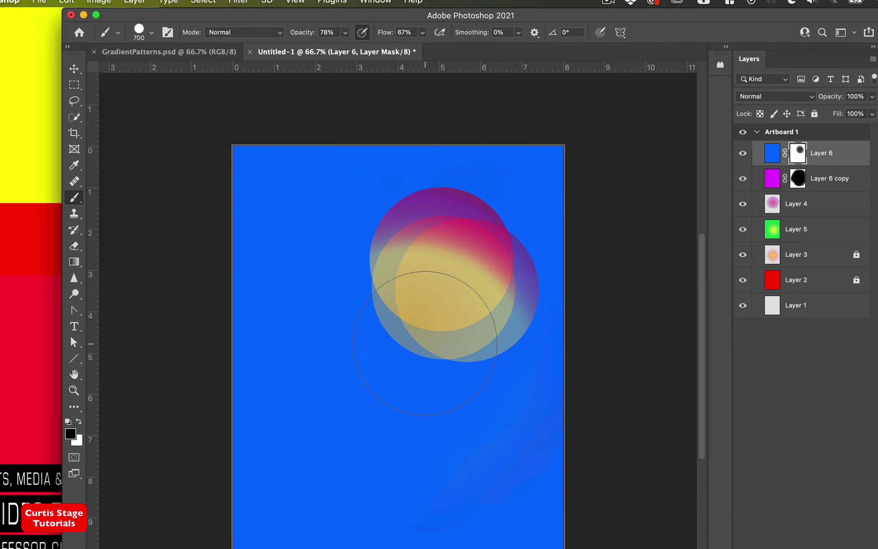
left_click(426, 343)
left_click(463, 326)
left_click(410, 335)
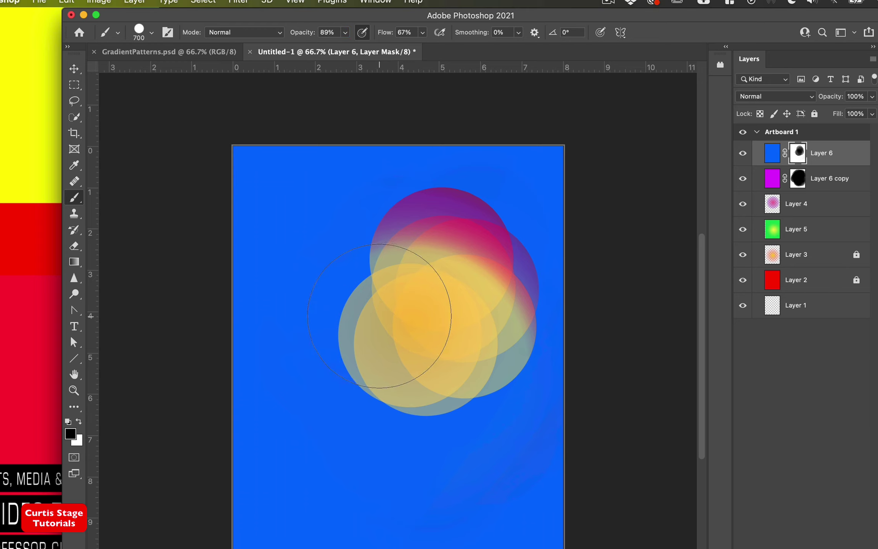
Reduce the brush to 400 px and stamp smaller black circles on Layer 6's mask around the revealed cluster's edges
key("bracketleft")
key("bracketleft")
left_click(384, 302)
left_click(386, 341)
left_click(410, 387)
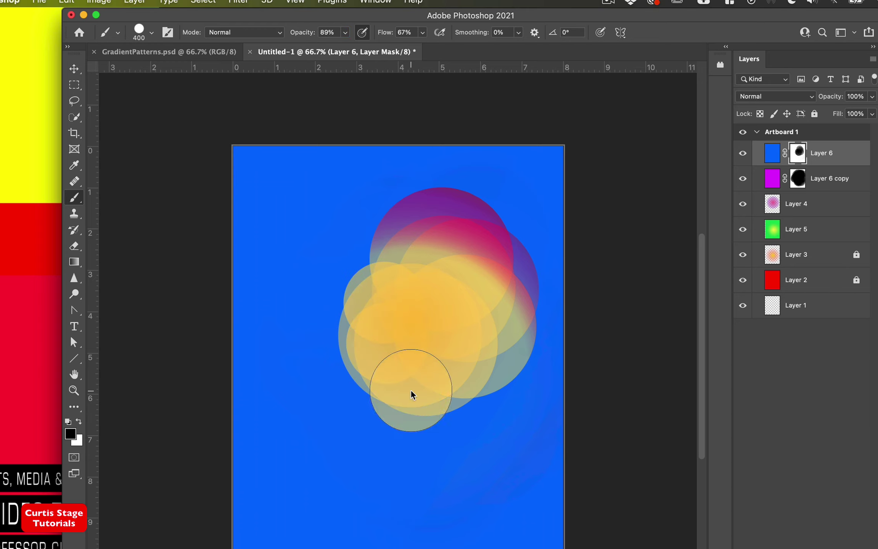
left_click(434, 412)
left_click(478, 381)
left_click(388, 235)
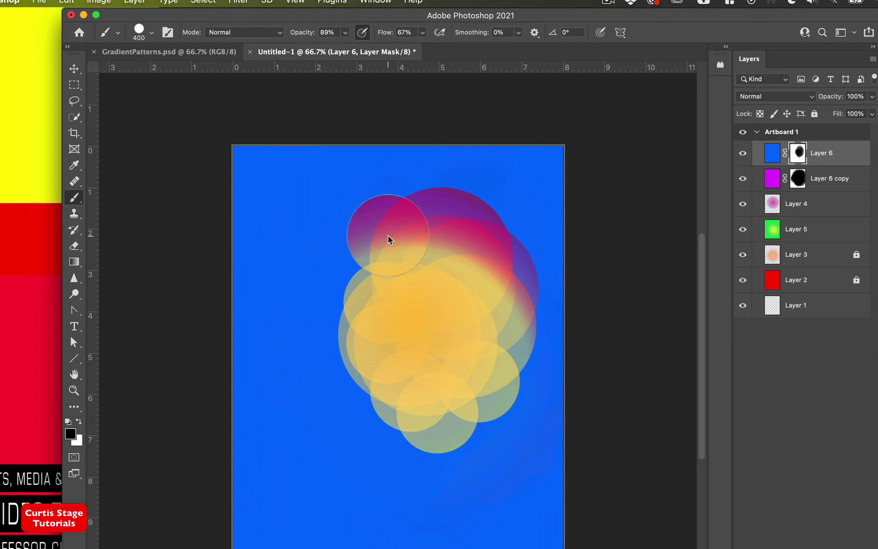
left_click(348, 274)
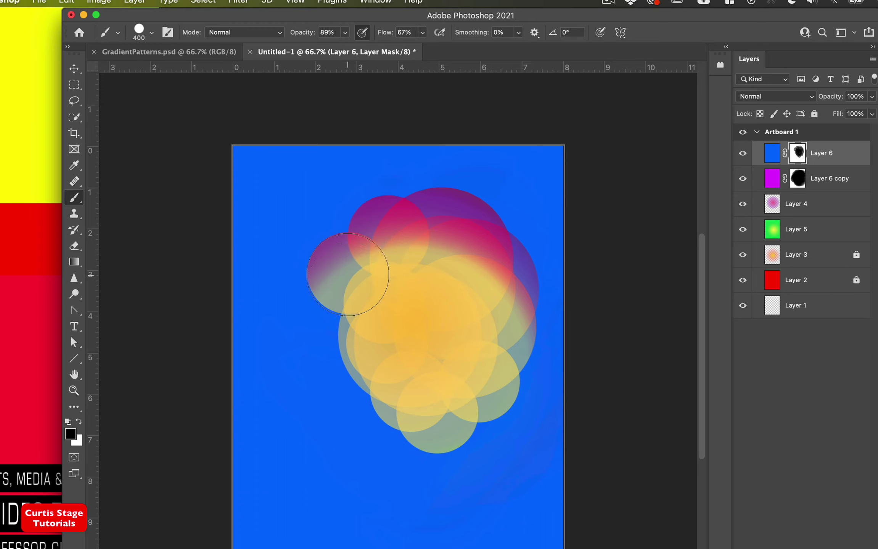
left_click(496, 209)
Enlarge the brush to 1000 px and stamp three large black circles on Layer 6's mask at the lower center, lower right and upper left
key("bracketright")
key("bracketright")
key("bracketright")
key("bracketright")
key("bracketright")
key("bracketright")
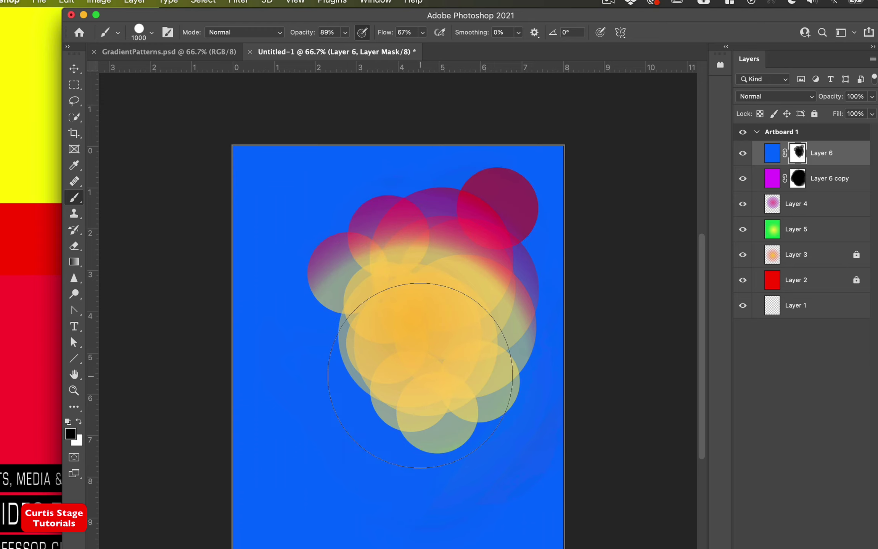
left_click(407, 395)
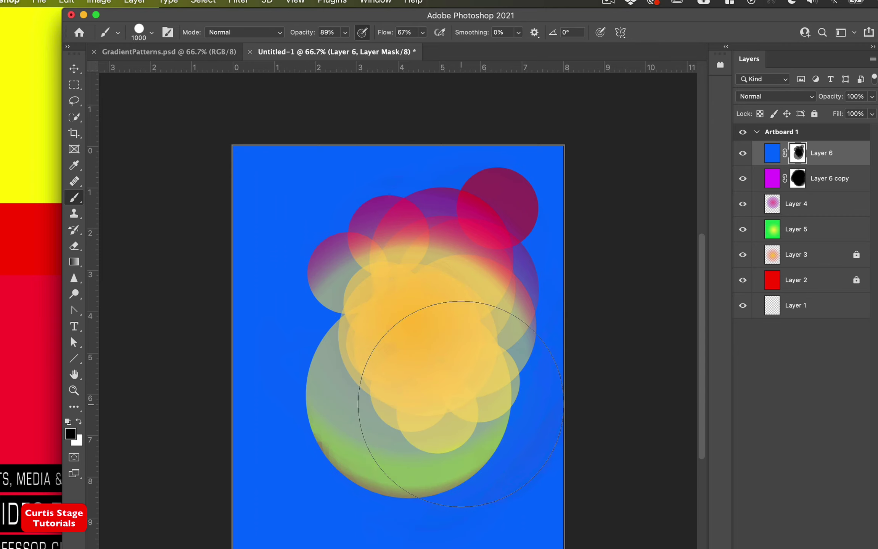
left_click(461, 403)
left_click(370, 254)
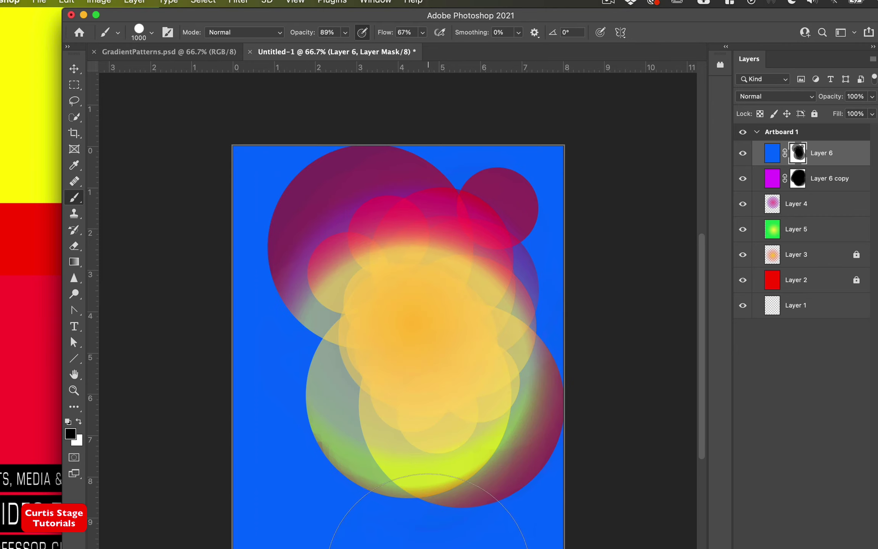
Reduce the brush to 600 px and stamp black circles on Layer 6's mask at the lower left, center, upper right and left edge
key("bracketleft")
key("bracketleft")
key("bracketleft")
key("bracketleft")
left_click(372, 466)
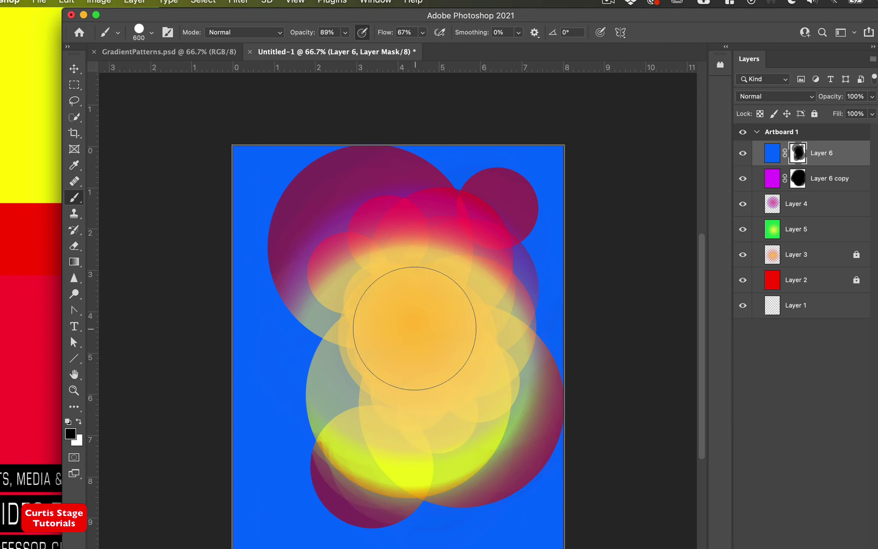
left_click(397, 352)
left_click(492, 263)
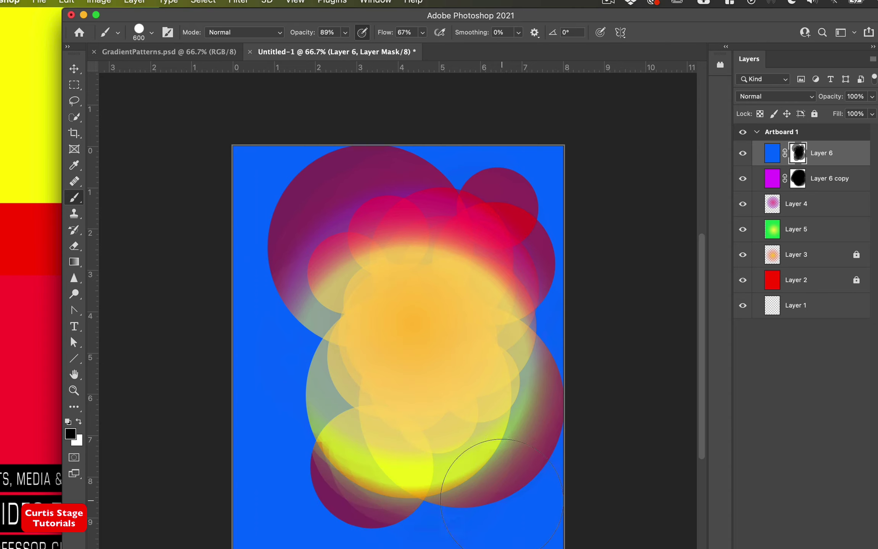
left_click(347, 366)
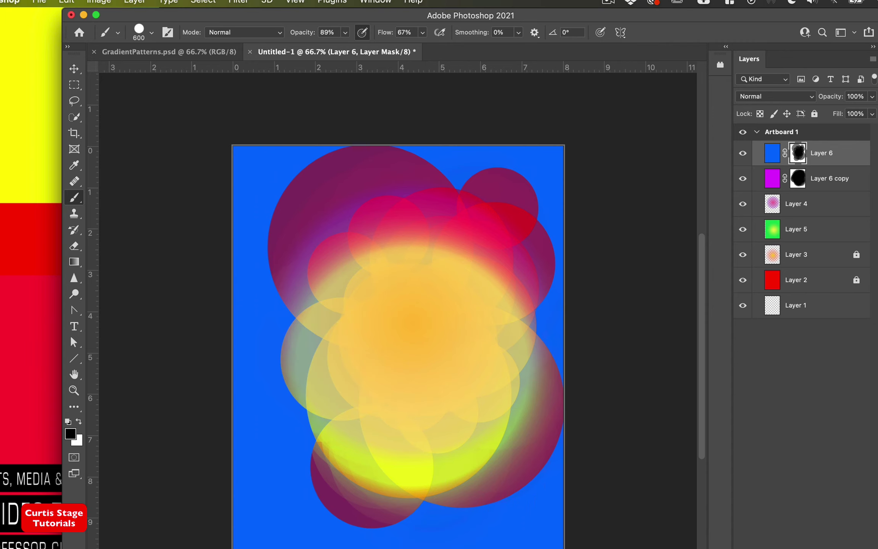
Set the brush flow to 100% and opacity to 52%, then stamp a black circle on Layer 6's mask at the shape's left edge
left_click(238, 36)
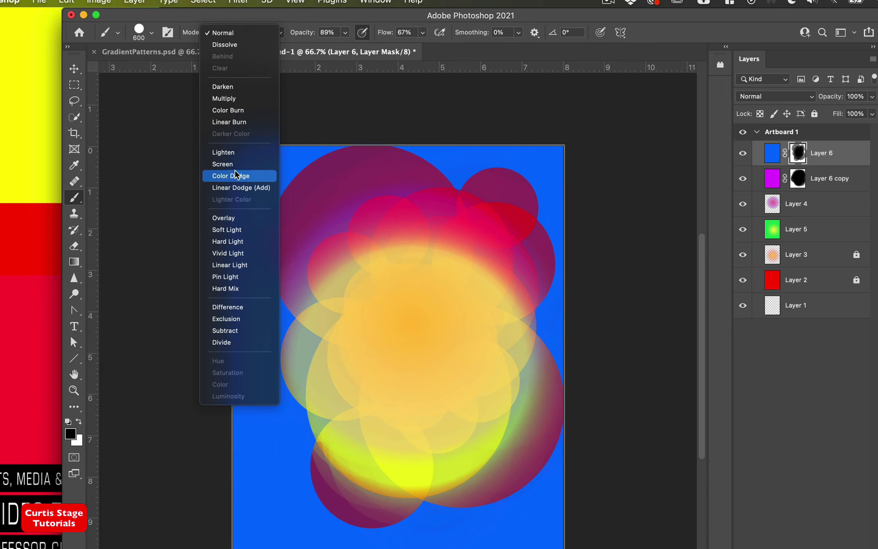
left_click(799, 160)
mouse_move(311, 38)
left_mouse_down()
mouse_move(298, 38)
mouse_move(312, 38)
left_mouse_up()
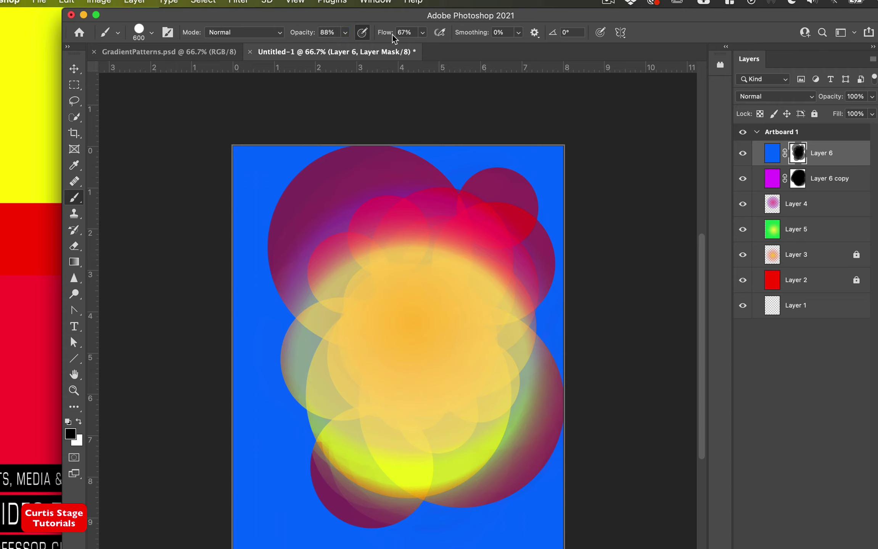
left_click_drag(393, 38, 424, 38)
left_click_drag(302, 38, 277, 36)
left_click(317, 285)
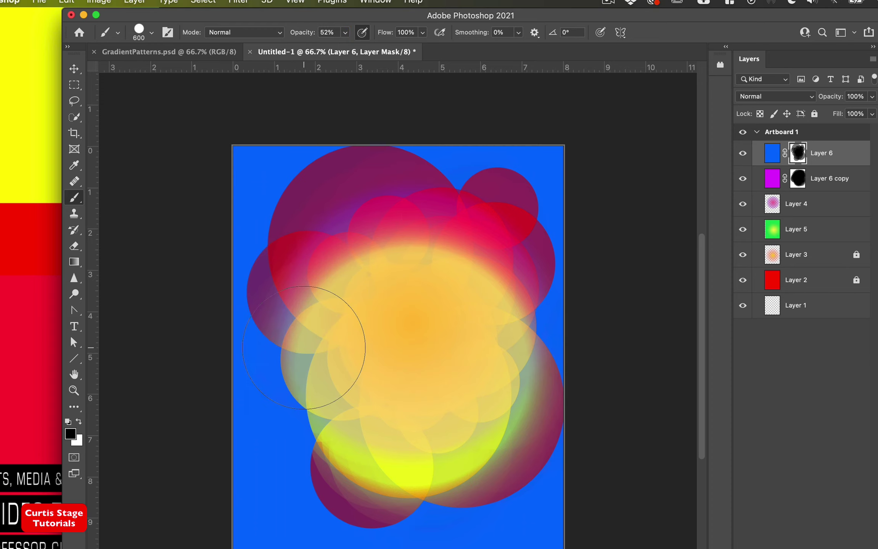
Stamp 600 px black circles on Layer 6's mask around the shape and outward across the artboard's sides, top and bottom
left_click(309, 354)
left_click(434, 184)
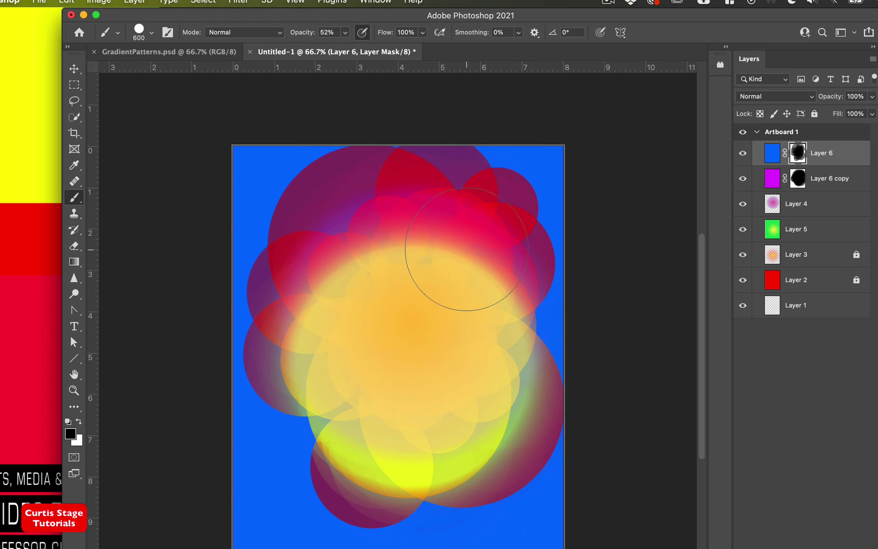
left_click(282, 473)
mouse_move(282, 473)
left_mouse_down()
mouse_move(318, 426)
mouse_move(296, 406)
mouse_move(268, 337)
mouse_move(268, 233)
mouse_move(285, 175)
mouse_move(525, 121)
mouse_move(566, 259)
mouse_move(566, 527)
mouse_move(479, 518)
mouse_move(387, 543)
mouse_move(298, 542)
mouse_move(547, 271)
mouse_move(548, 189)
mouse_move(393, 176)
left_mouse_up()
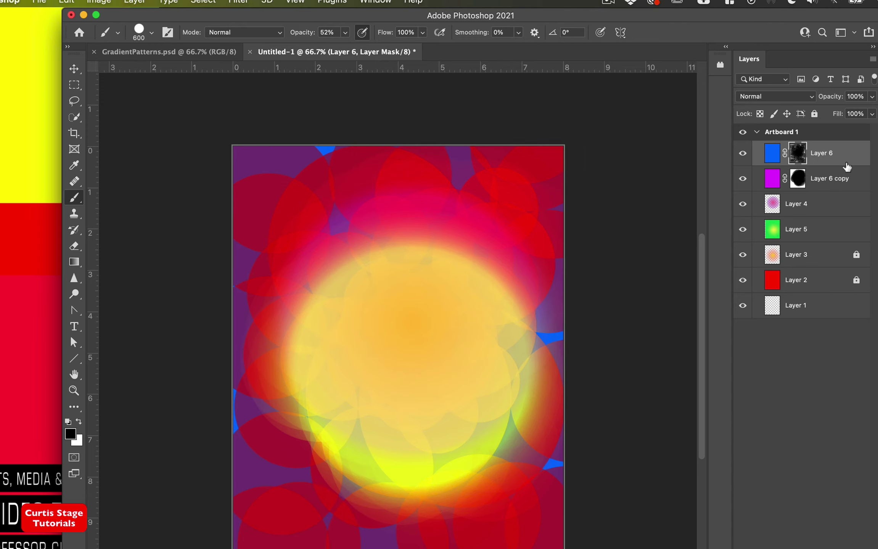
Try Layer 6 and Layer 6 copy at lower positions in the layer stack, finishing with both back above Layer 4
left_click_drag(848, 162, 840, 221)
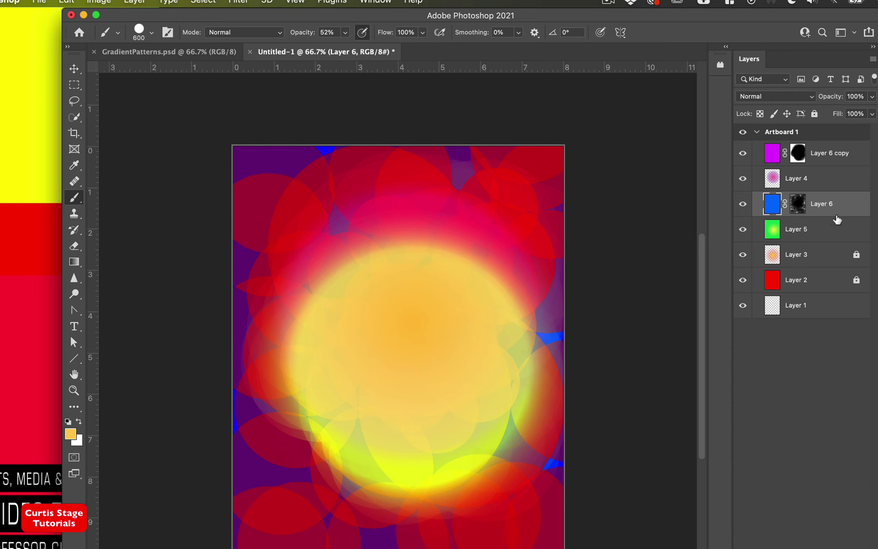
left_click_drag(835, 155, 827, 236)
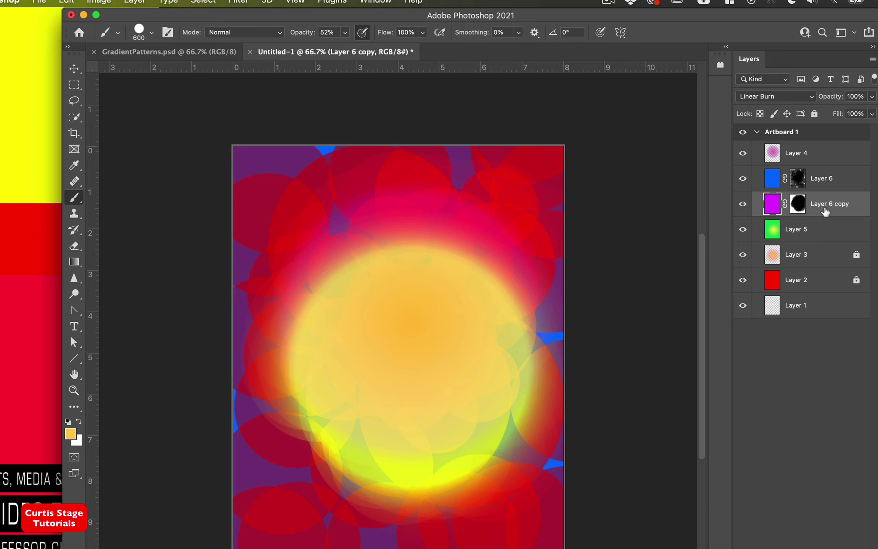
left_click_drag(824, 212, 824, 246)
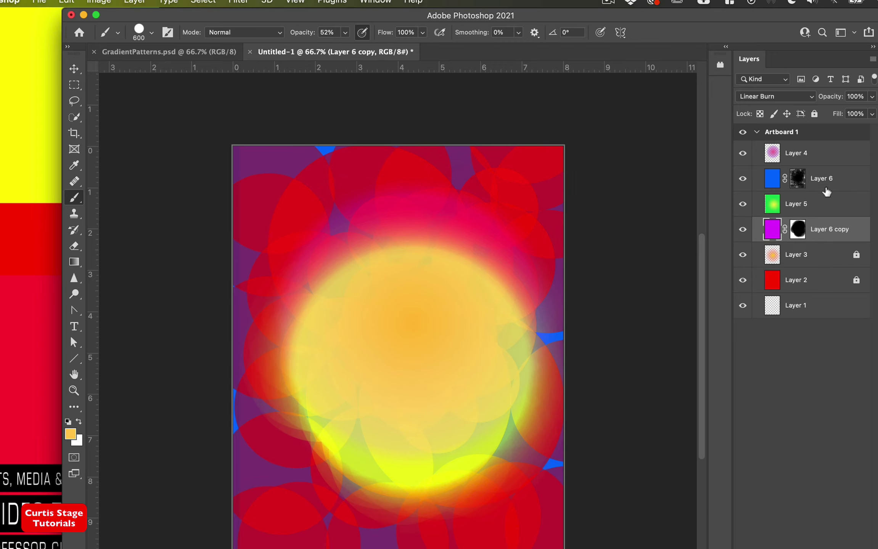
left_click_drag(825, 182, 827, 274)
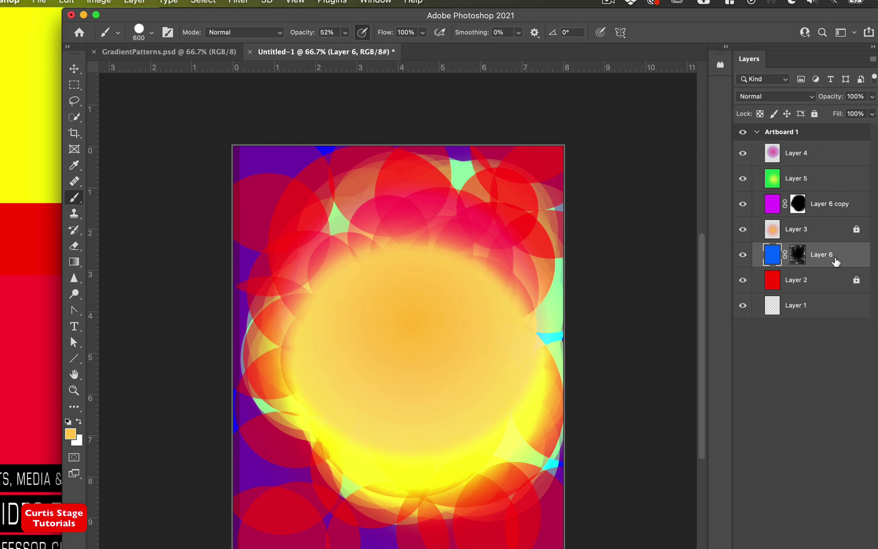
left_click_drag(835, 262, 826, 139)
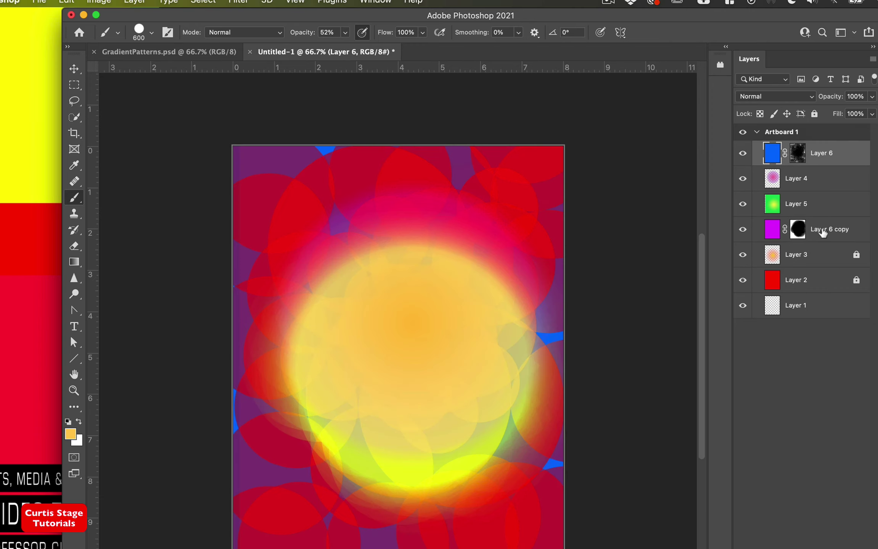
mouse_move(823, 231)
left_mouse_down()
mouse_move(820, 168)
mouse_move(822, 175)
mouse_move(812, 187)
mouse_move(812, 162)
mouse_move(805, 193)
mouse_move(806, 183)
left_mouse_up()
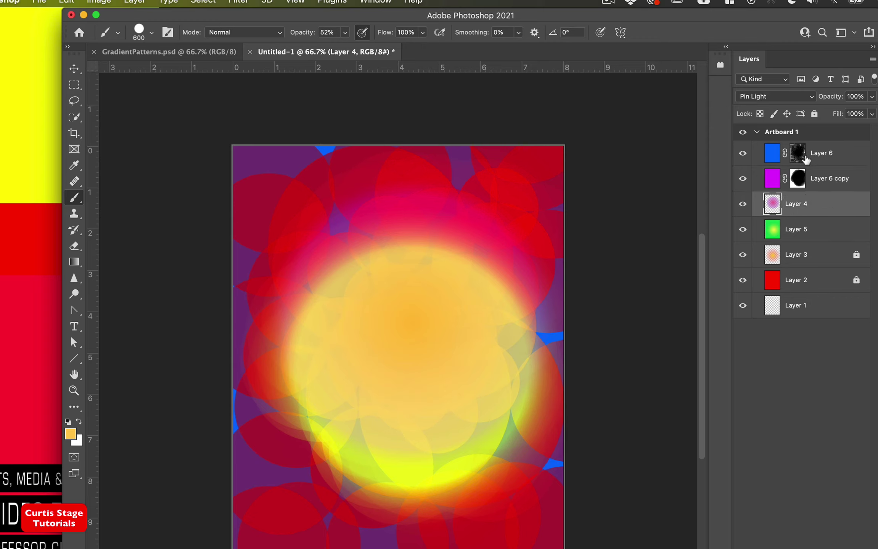
Hide Layer 6 to compare the artwork without it, and delete the layer
left_click(742, 154)
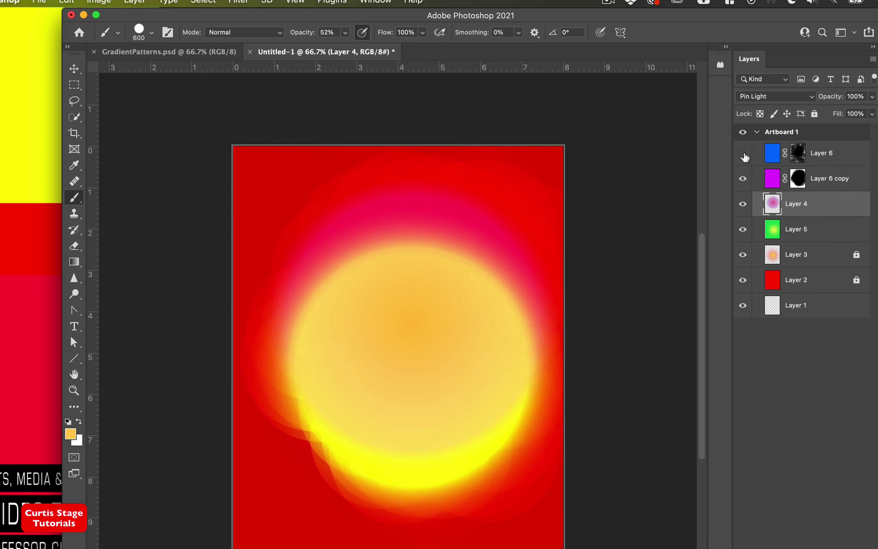
left_click(831, 160)
key("Delete")
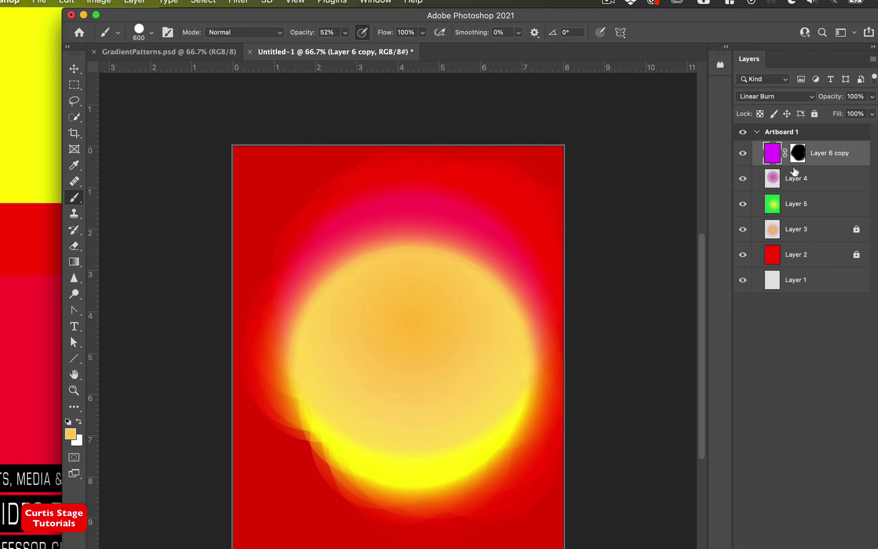
Paint black with a 1000 px brush on Layer 6 copy's mask around the edges of the revealed shape
left_click(797, 153)
key("d")
key("bracketright")
key("bracketright")
key("bracketright")
key("bracketright")
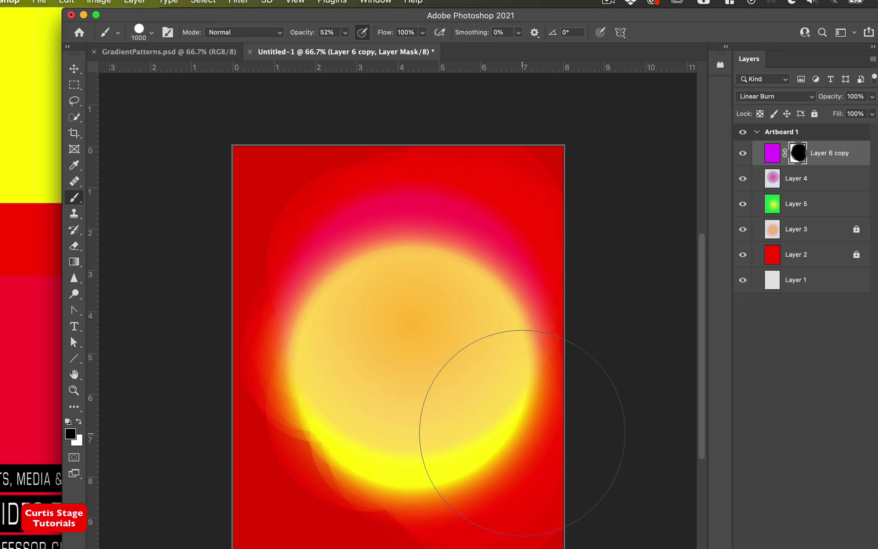
Add a new layer above Layer 4 and load the Green_27 preset for the Gradient tool
left_click(823, 183)
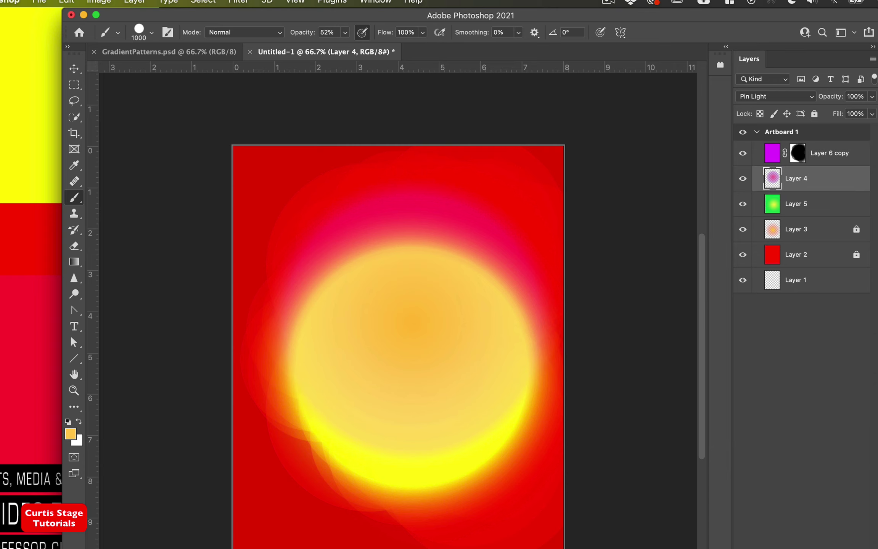
key("super+shift+alt+n")
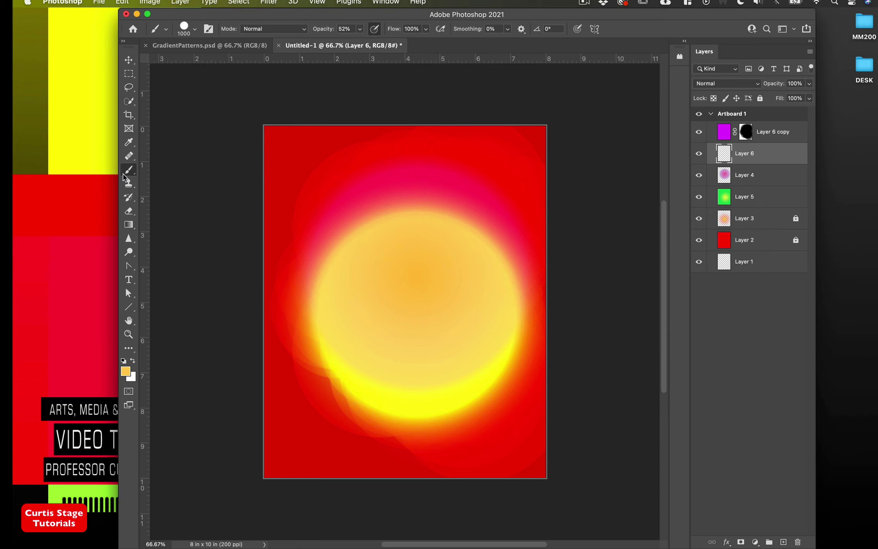
left_click(129, 225)
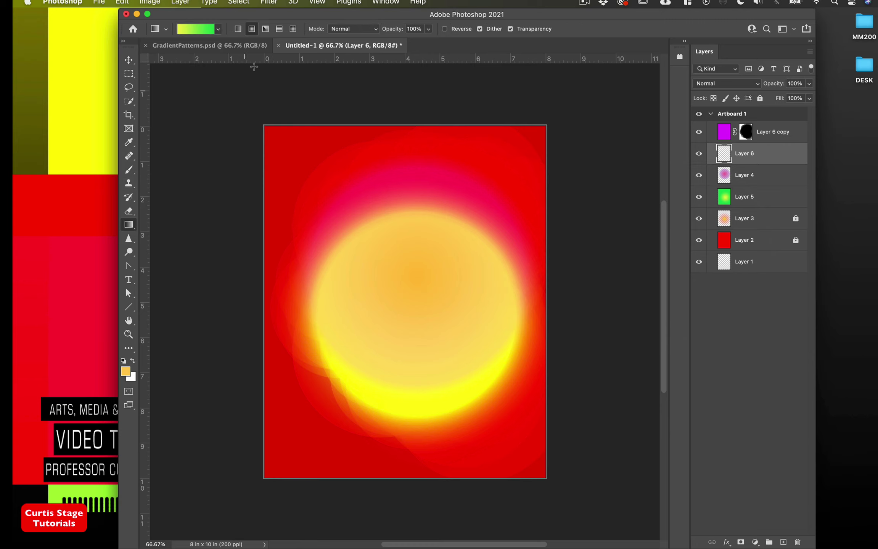
left_click(206, 29)
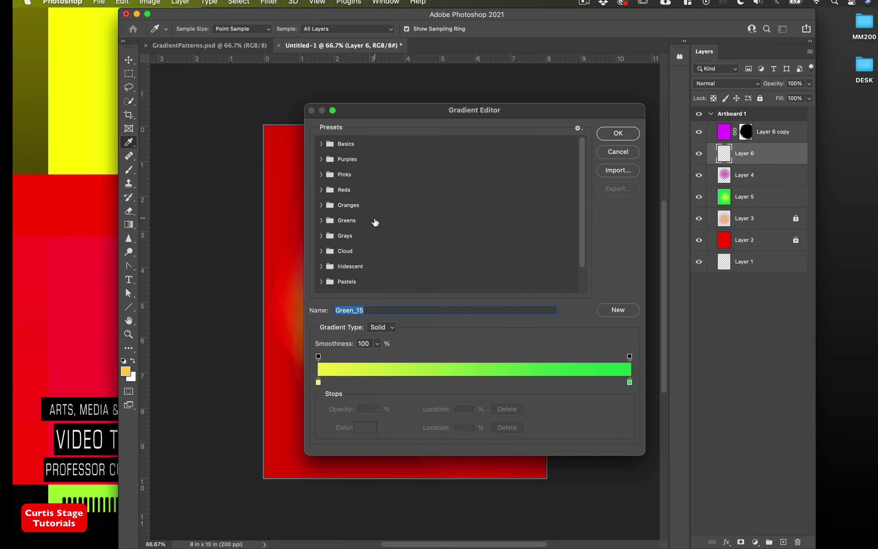
left_click(322, 222)
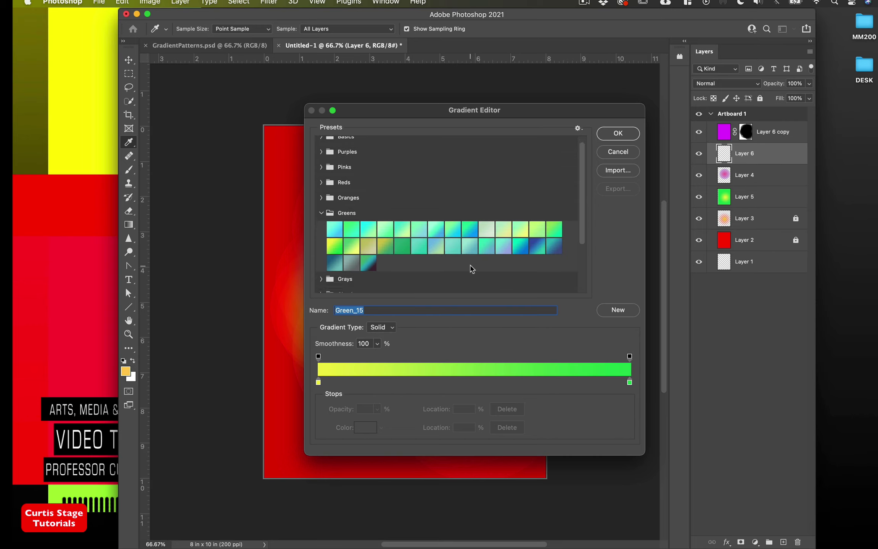
left_click(541, 251)
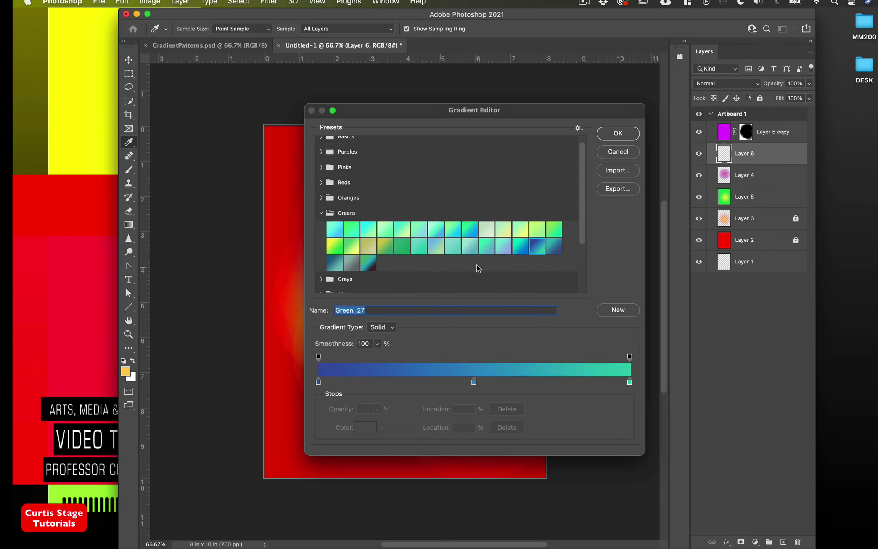
Make the gradient's starting end fully transparent and reposition its middle blue color stop at 48%
left_click(319, 383)
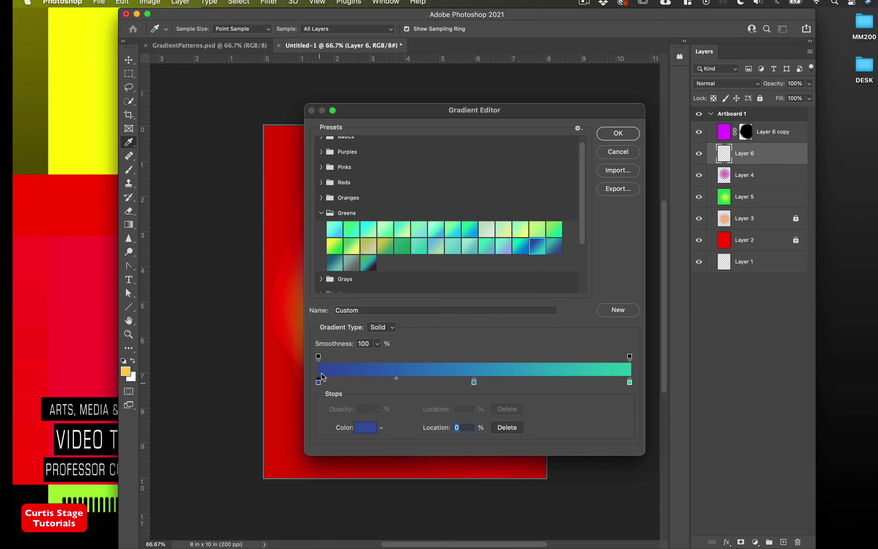
left_click(318, 357)
left_click_drag(352, 411, 317, 410)
left_click_drag(475, 382, 386, 383)
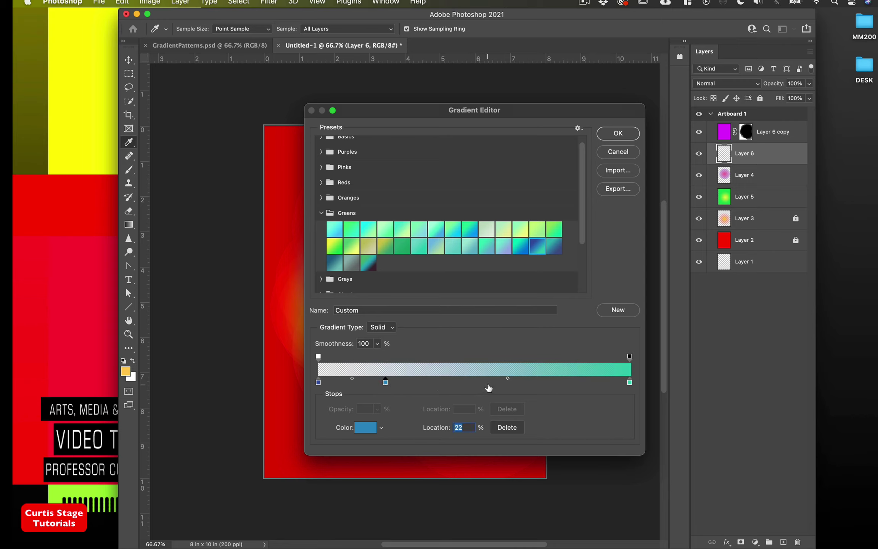
left_click_drag(508, 381, 467, 381)
left_click_drag(385, 383, 487, 386)
left_click(574, 384)
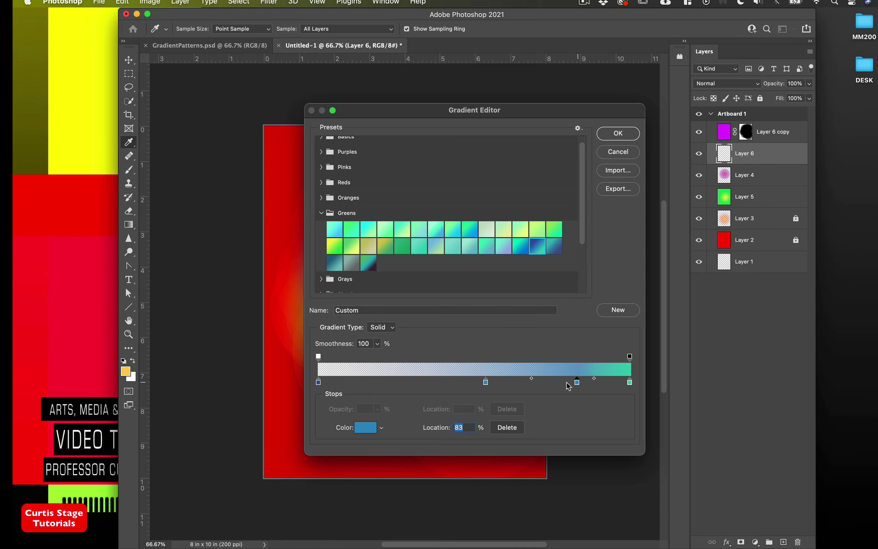
left_click_drag(576, 383, 413, 455)
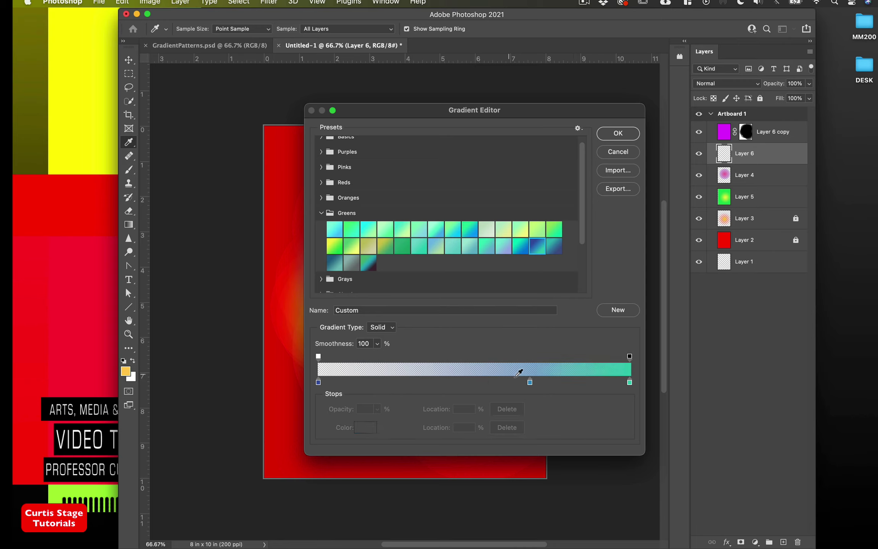
left_click_drag(532, 384, 470, 386)
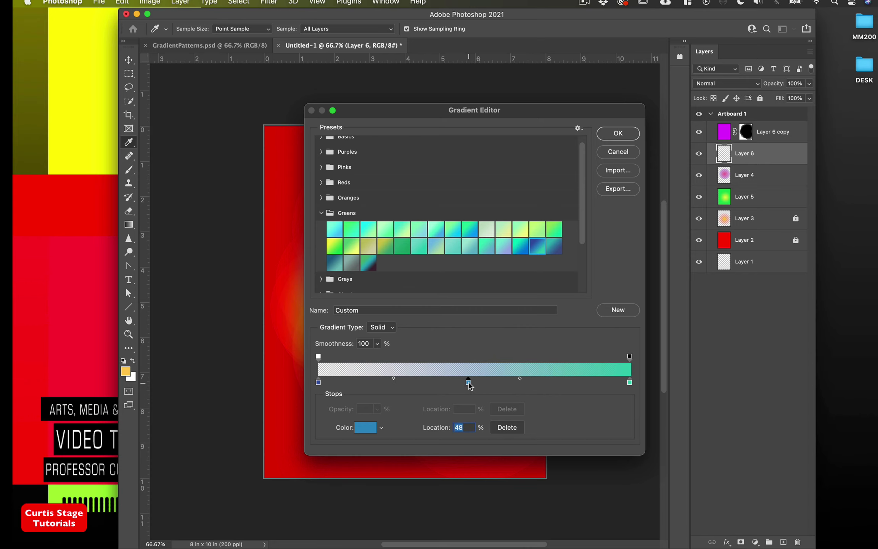
Recolor the gradient's middle stop to green, place it at about 30%, and accept the custom gradient
left_click(364, 427)
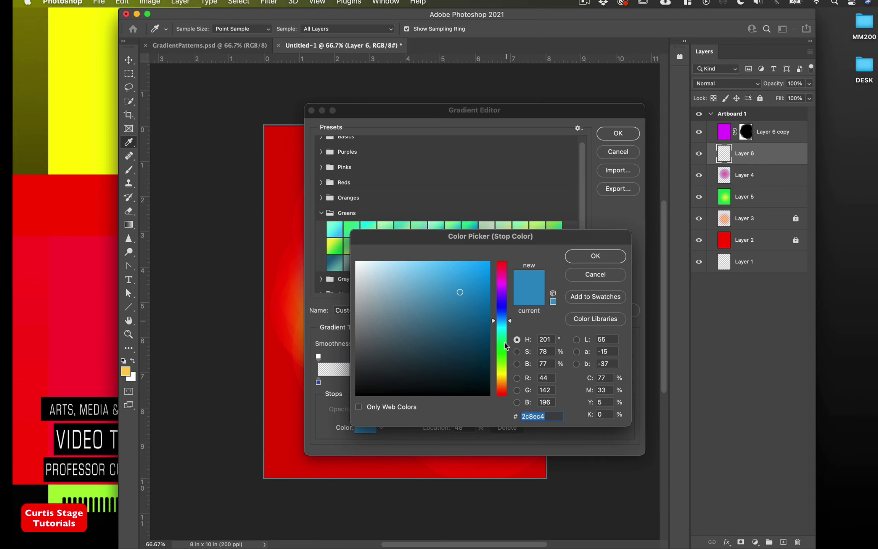
left_click_drag(510, 326, 431, 397)
left_click(583, 260)
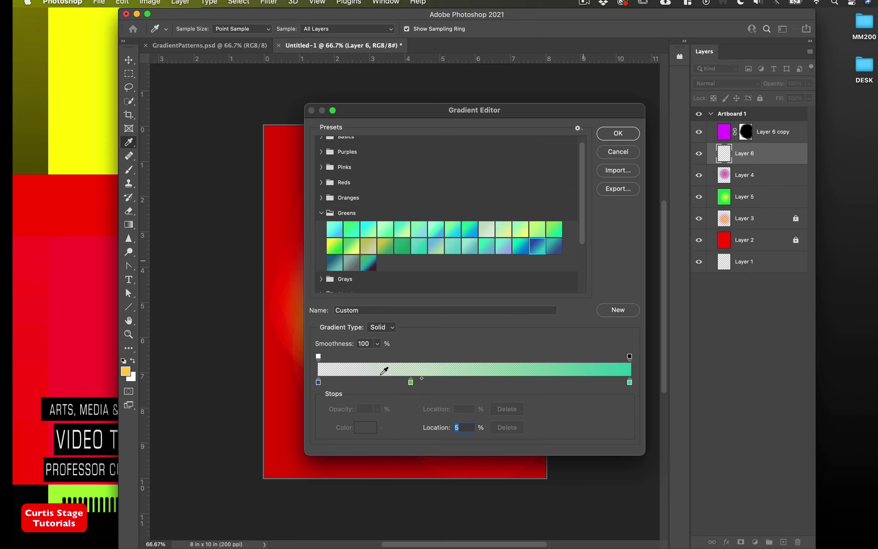
left_click(617, 133)
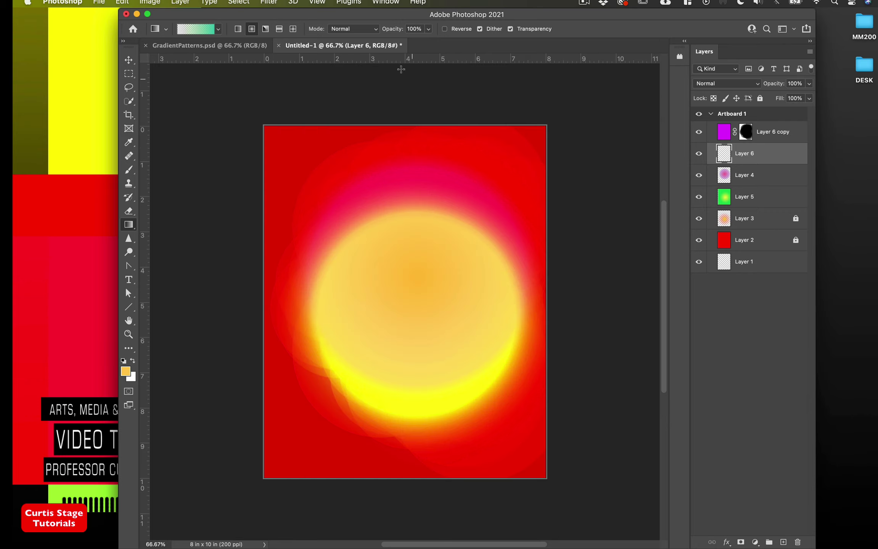
Draw several overlapping reversed radial gradients on the new Layer 6 and set its blend mode to Darken
left_click(445, 29)
left_click_drag(407, 310, 489, 177)
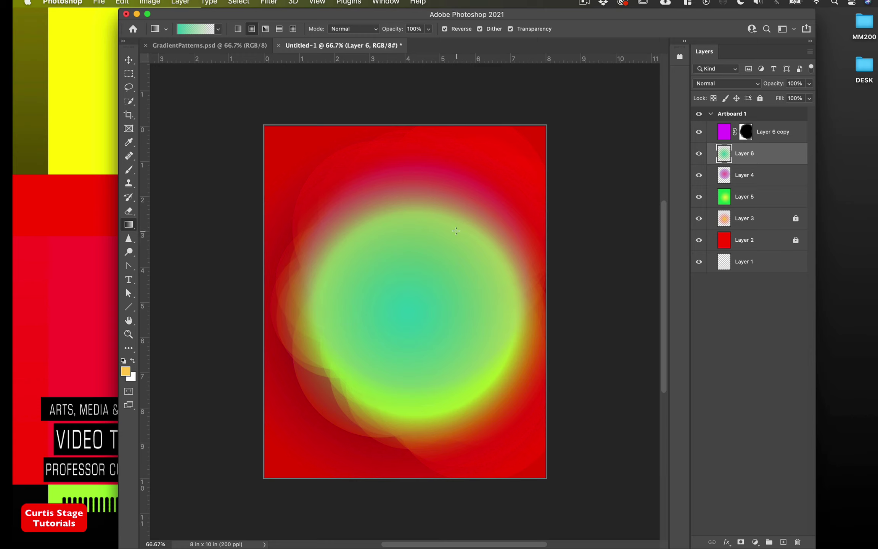
left_click_drag(456, 230, 525, 145)
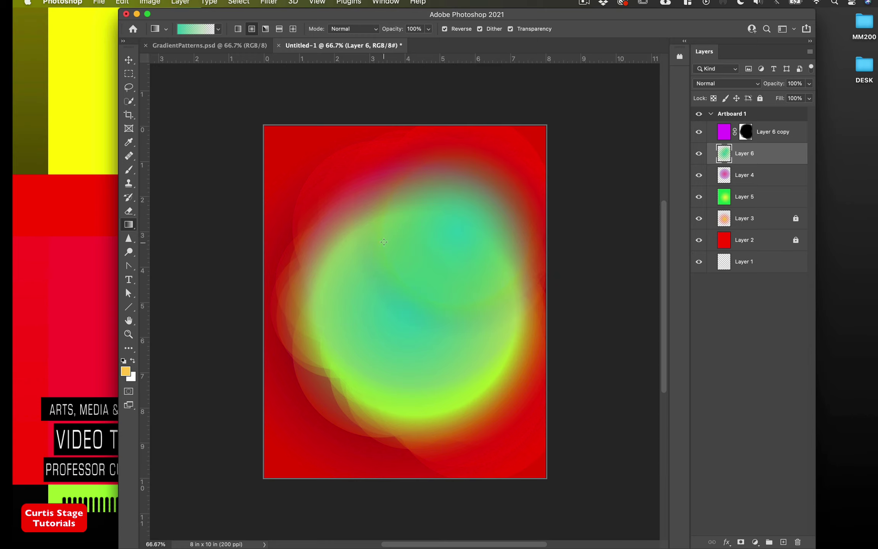
left_click_drag(384, 241, 573, 230)
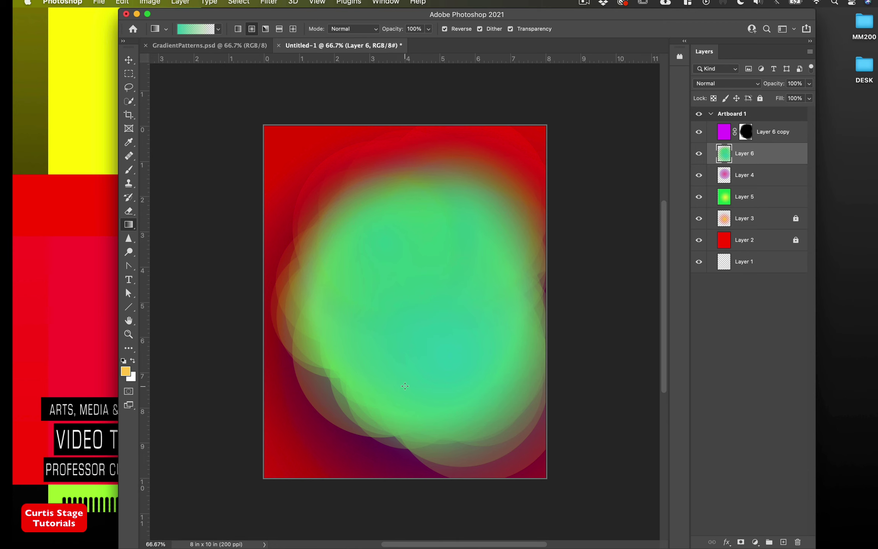
left_click(739, 84)
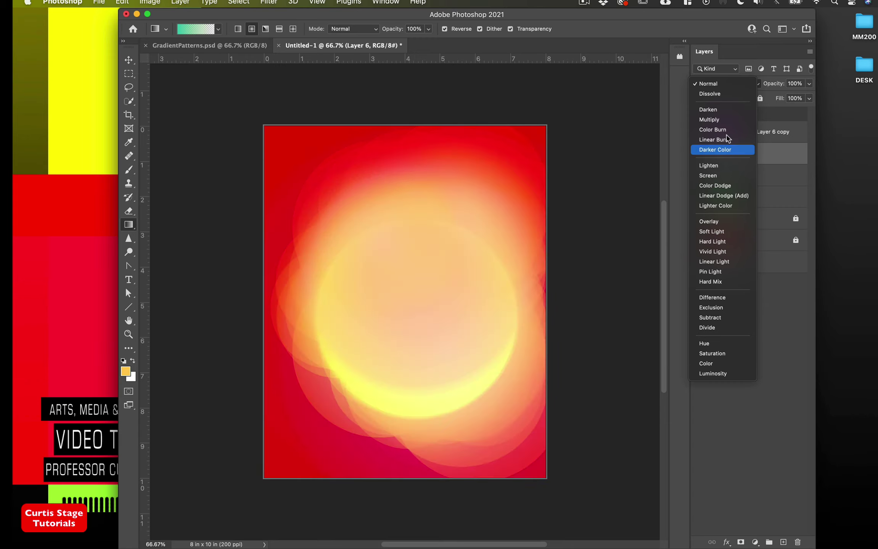
left_click(727, 111)
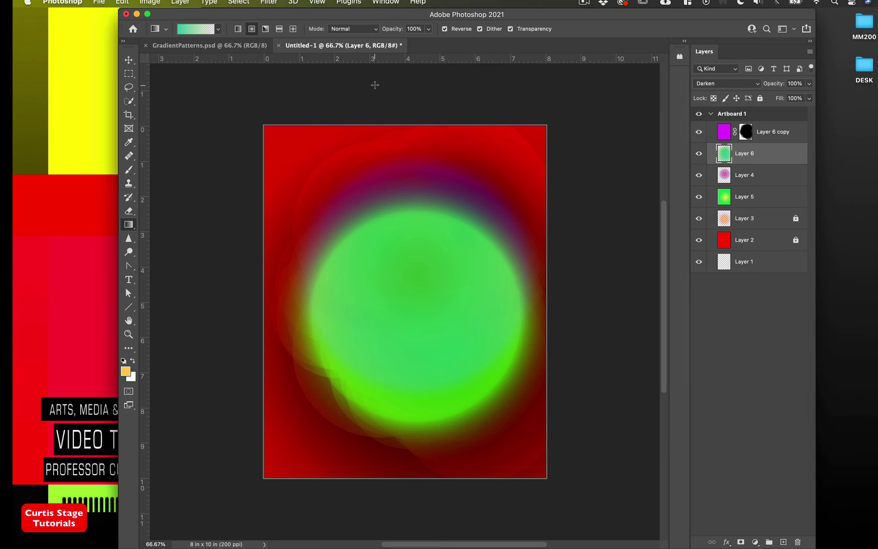
Try moving Layer 6's gradient on the artboard with the Move tool, and undo the move
left_click(121, 59)
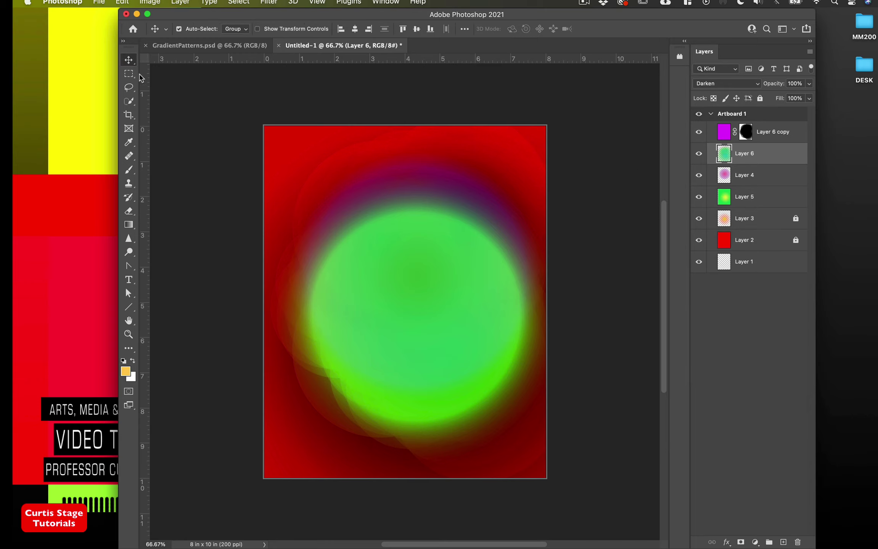
left_click_drag(414, 282, 667, 244)
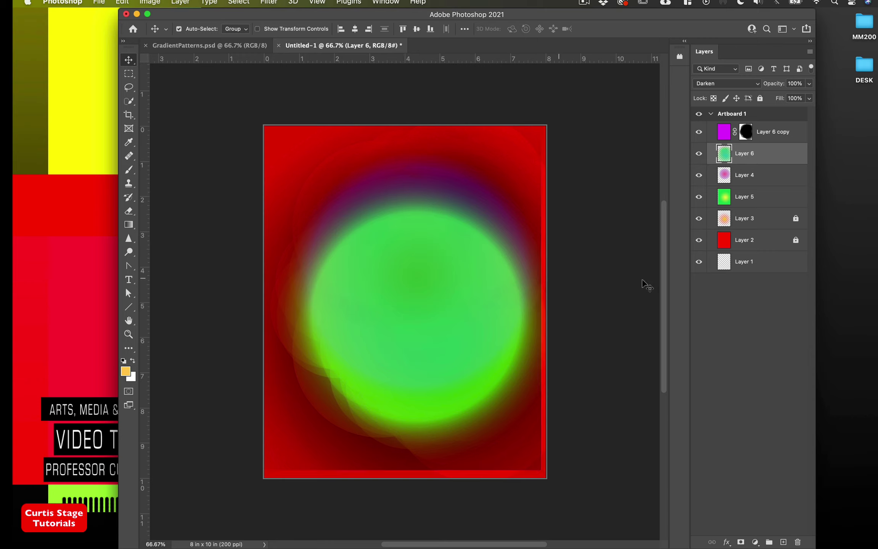
key("super+z")
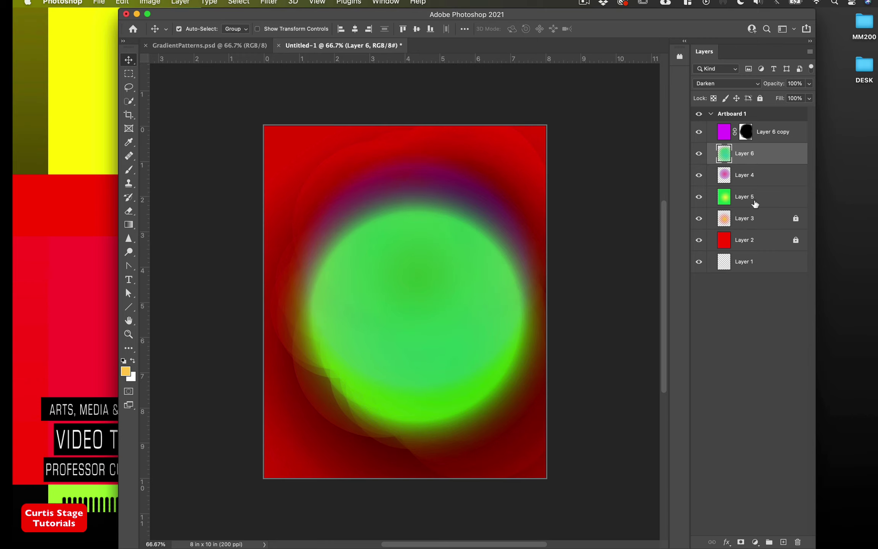
Lock Layer 5 and move Layer 6's gradient slightly downward on the artboard
left_click(755, 203)
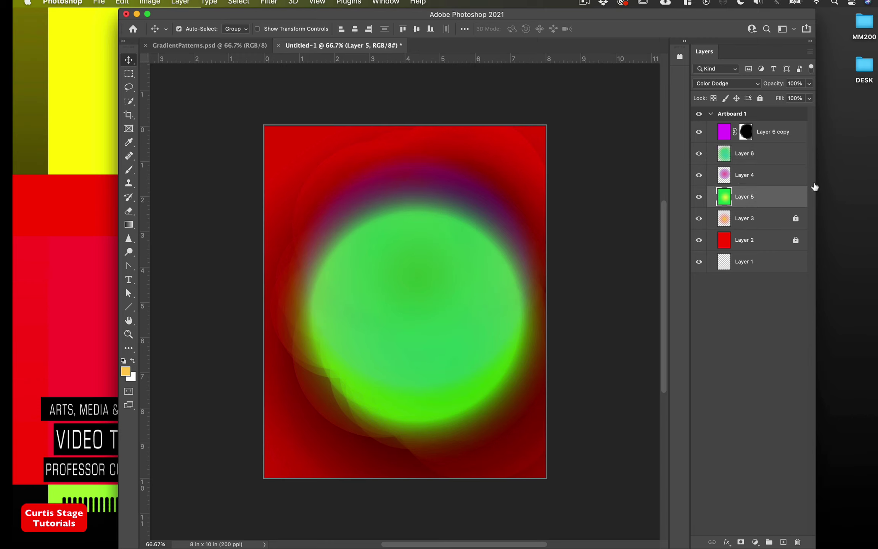
left_click(762, 152)
left_click_drag(388, 299, 394, 337)
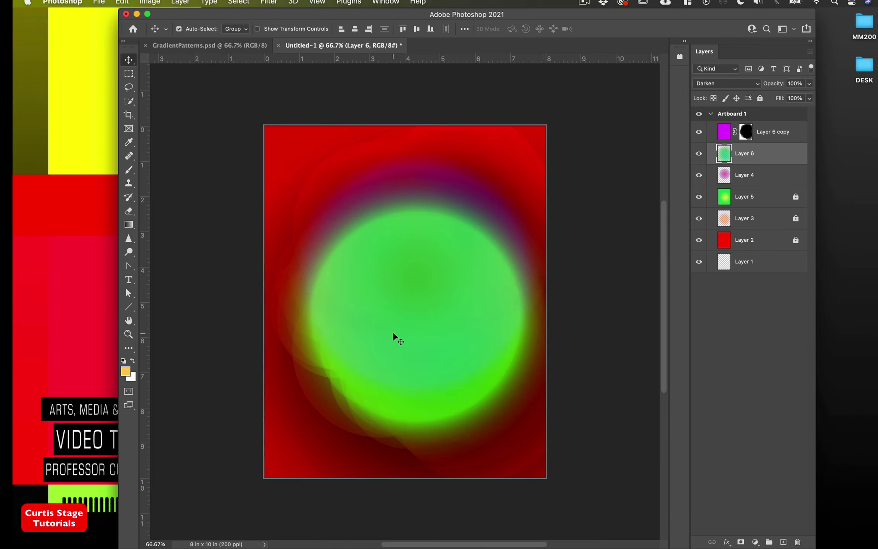
Try scaling Layer 6's gradient to about 121%, shifting it up over the artboard and rotating it slightly
key("super+t")
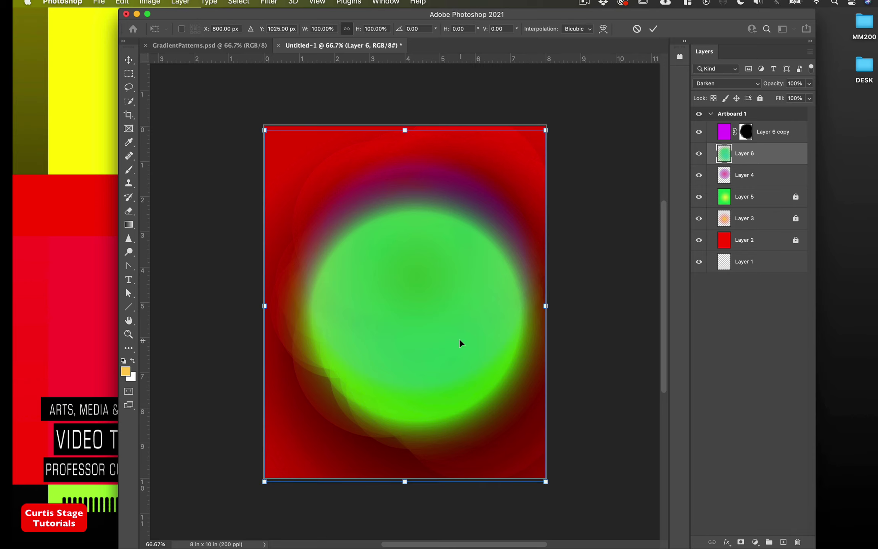
left_click_drag(553, 488, 611, 534)
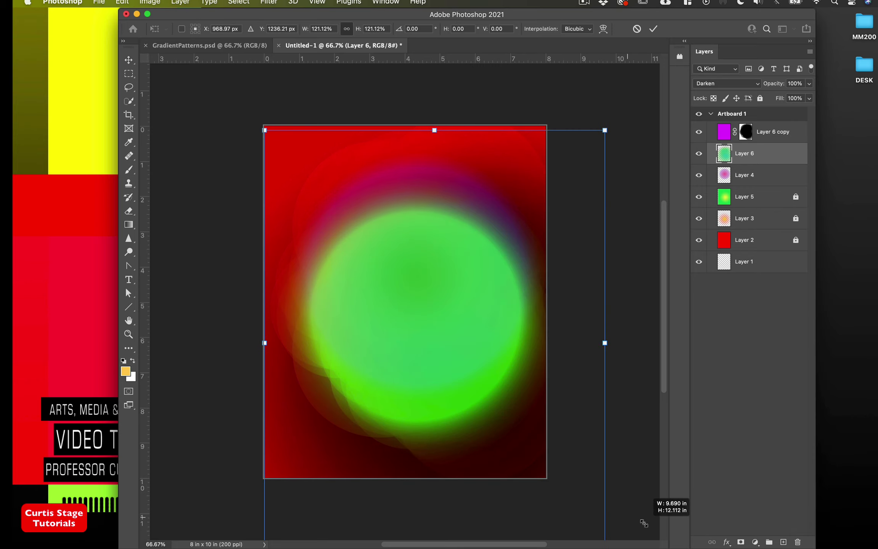
left_click_drag(473, 388, 465, 340)
mouse_move(463, 335)
left_mouse_down()
mouse_move(493, 335)
mouse_move(455, 343)
mouse_move(462, 329)
left_mouse_up()
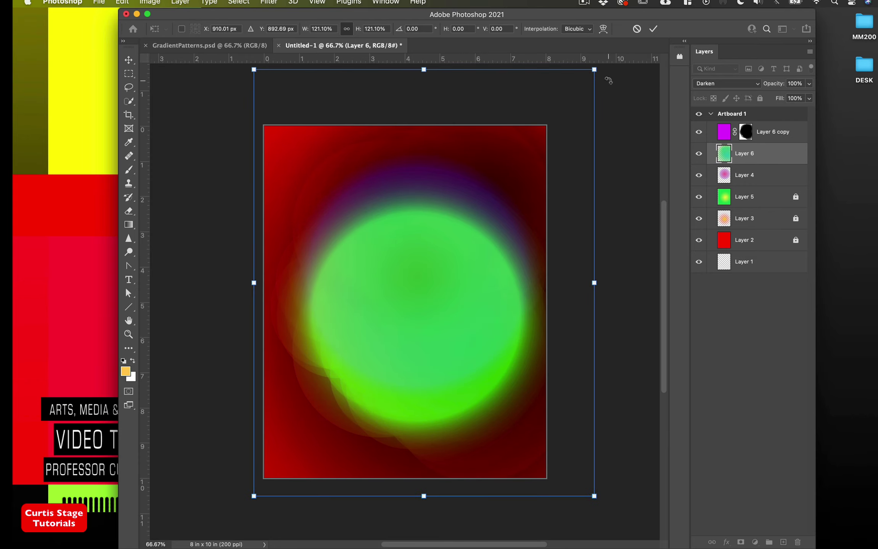
left_click_drag(608, 81, 556, 117)
Try warping Layer 6 by pulling its upper-left corner diagonally across to the circle's lower-right edge
left_click(603, 29)
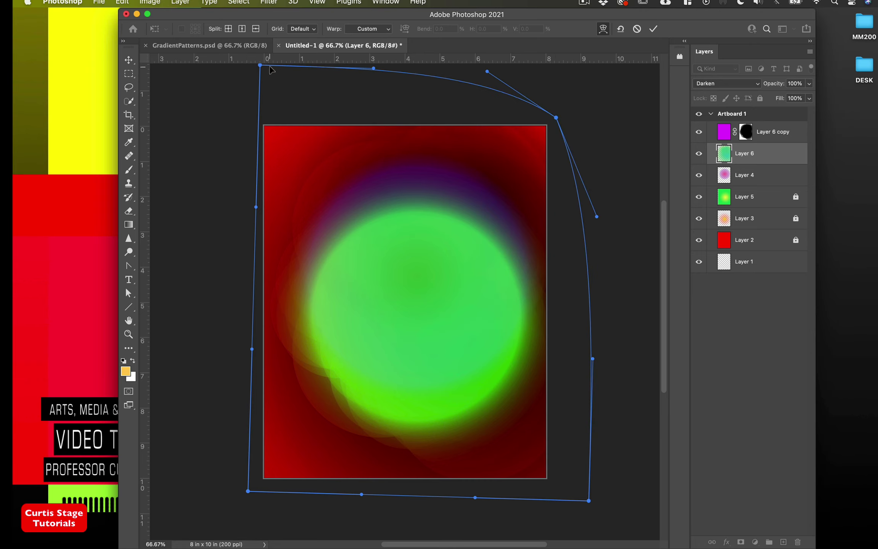
left_click_drag(260, 66, 457, 252)
left_click_drag(505, 294, 530, 395)
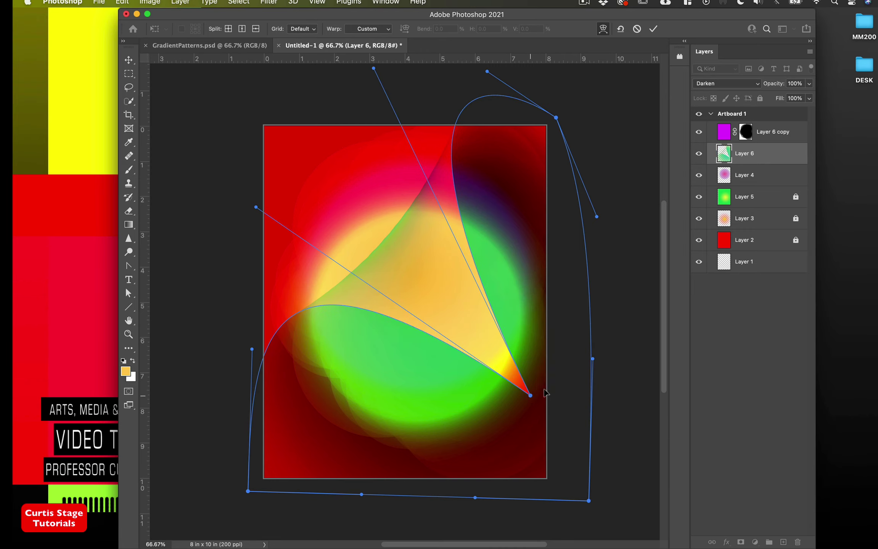
left_click(653, 29)
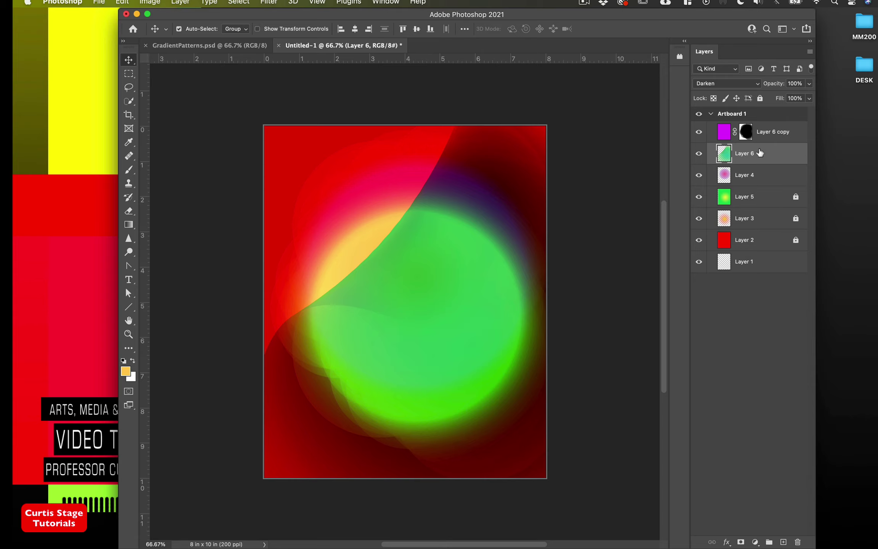
Try lowering Layer 6's opacity to 54%, and undo the layer's opacity and transform changes
left_click(726, 84)
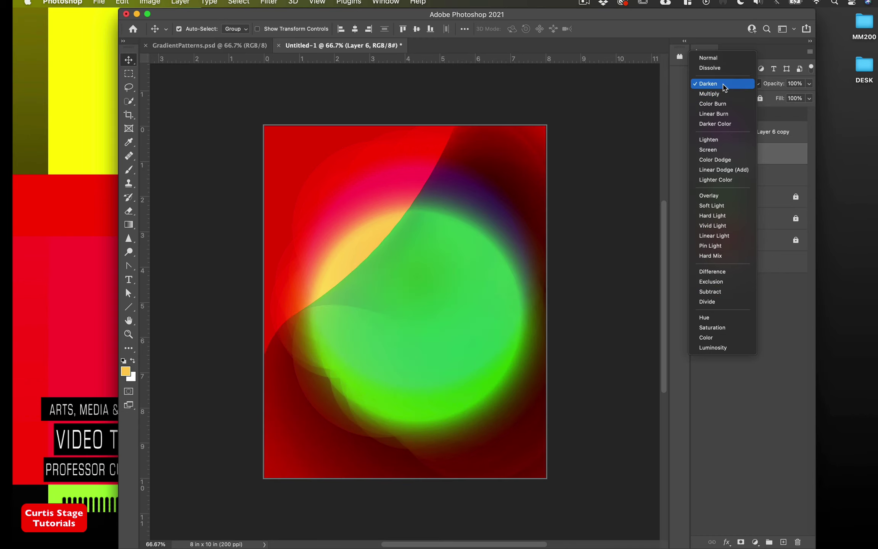
left_click(618, 156)
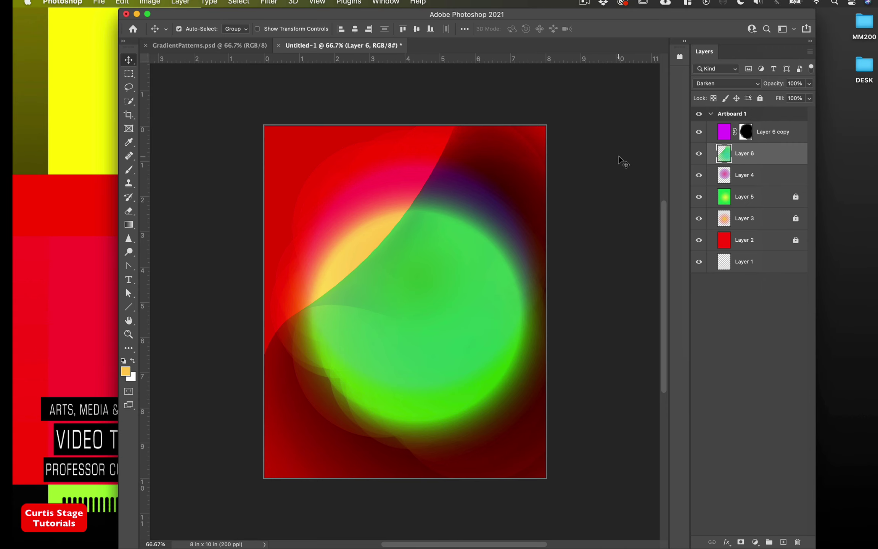
left_click(741, 175)
left_click(737, 153)
left_click_drag(772, 84, 757, 91)
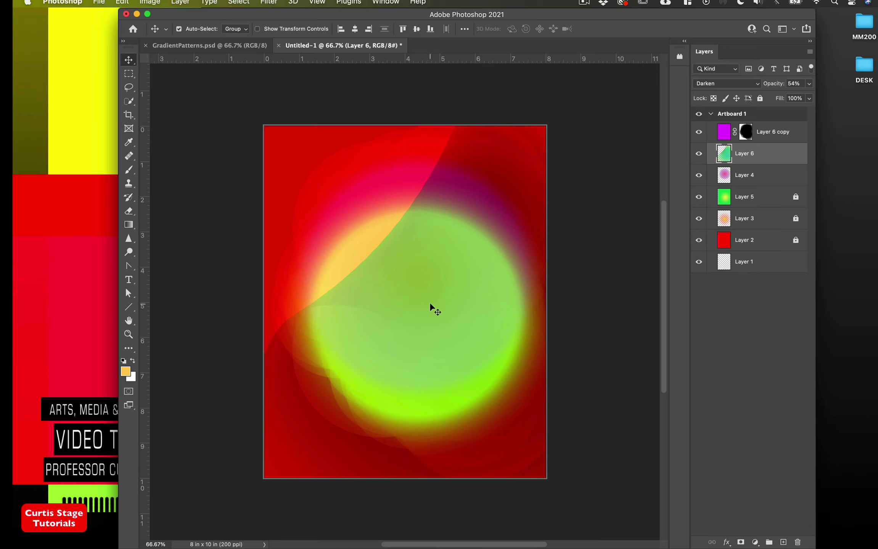
key("0")
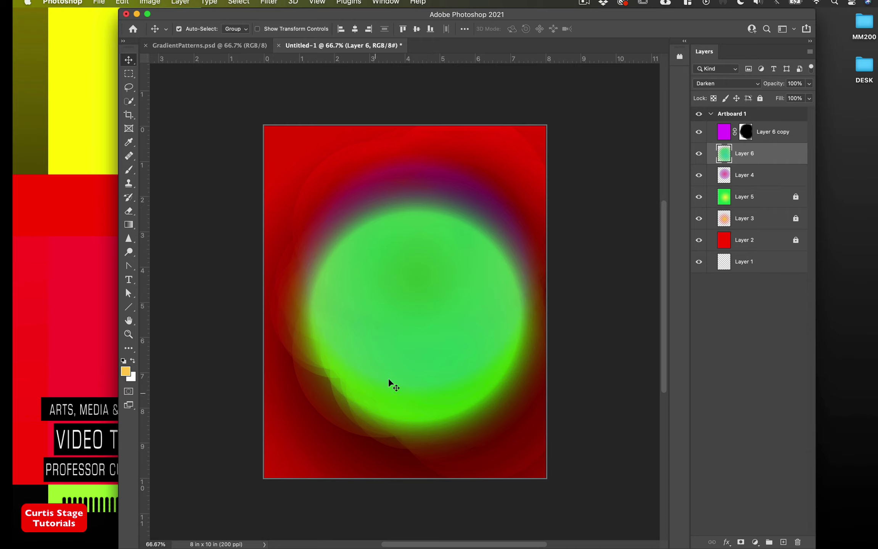
Check the GradientPatterns.psd poster for reference, and add the text "Osees" to the new poster over the green circle's lower-left edge
left_click(199, 45)
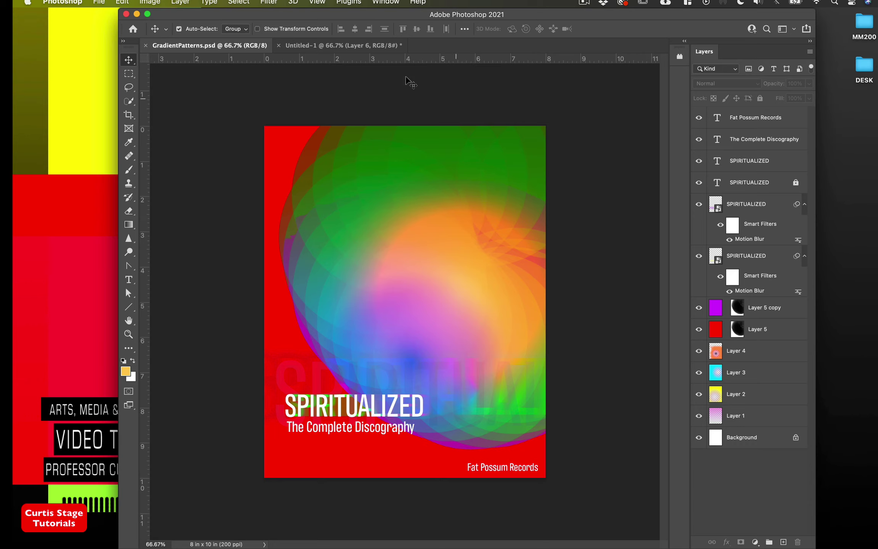
key("ctrl+Tab")
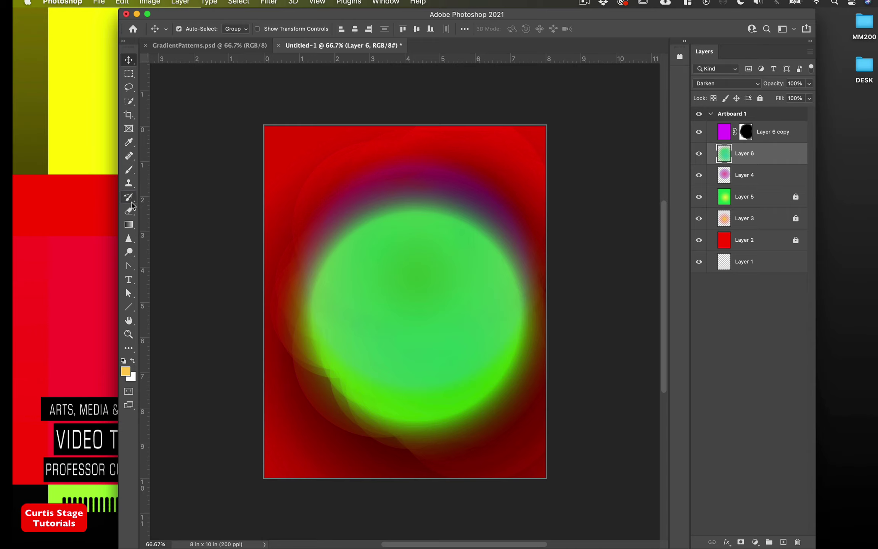
left_click(130, 281)
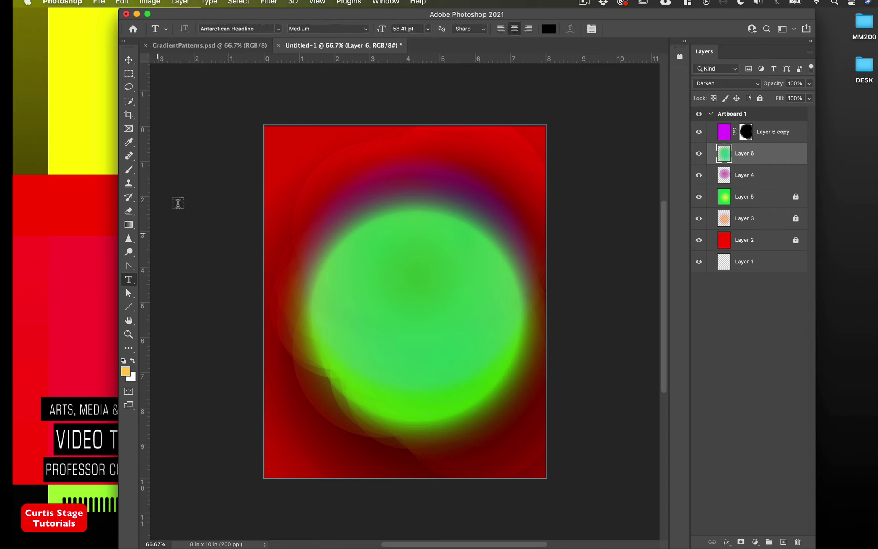
left_click(322, 355)
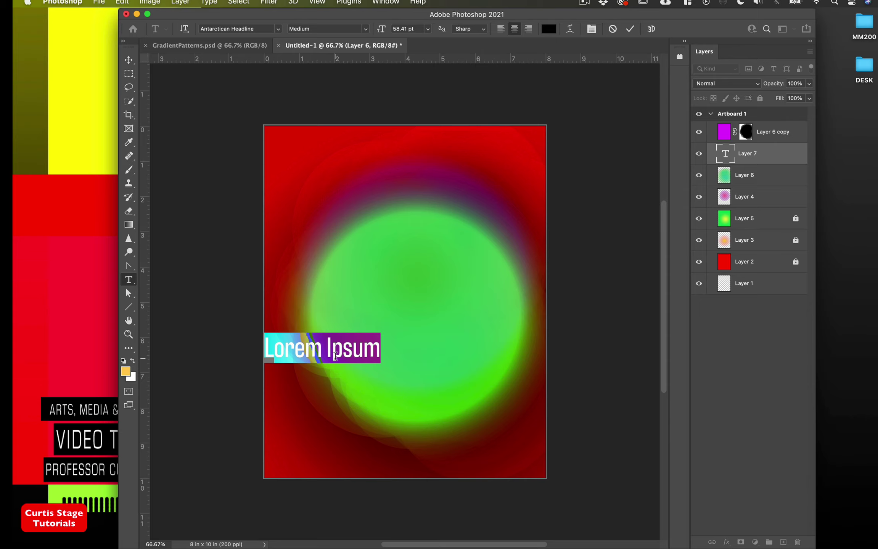
type("0")
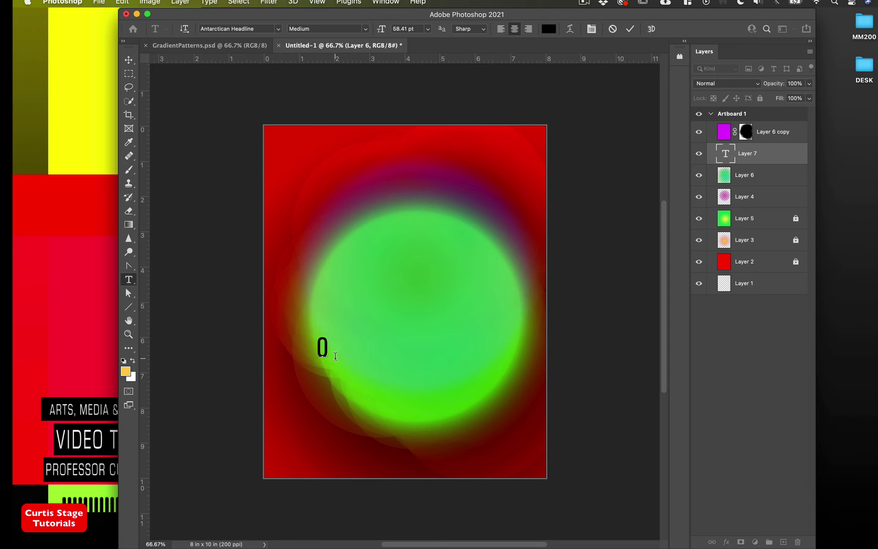
type("sees")
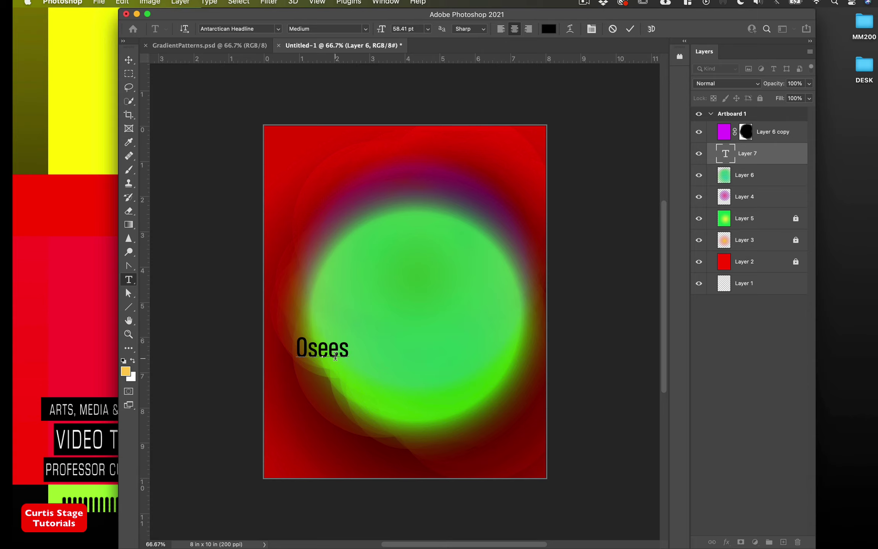
left_click(630, 29)
left_click(128, 60)
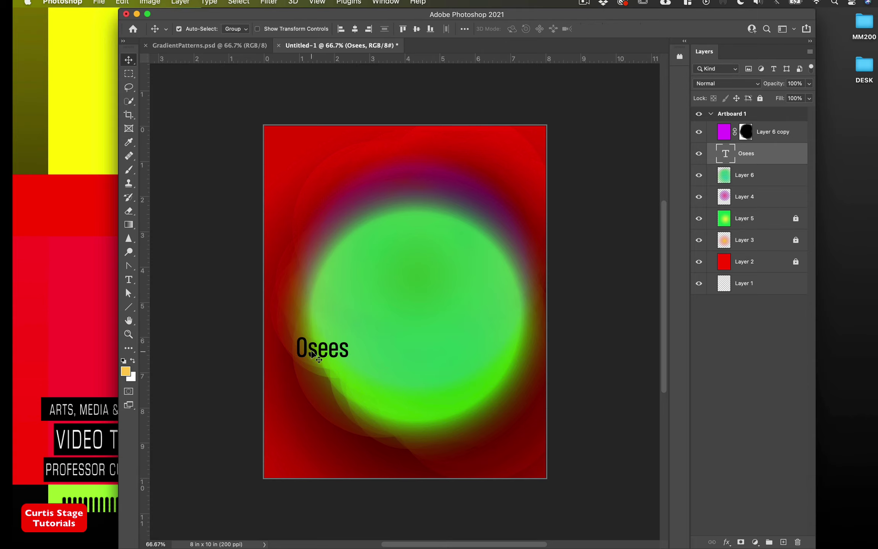
mouse_move(313, 352)
left_mouse_down()
mouse_move(346, 347)
mouse_move(336, 362)
mouse_move(439, 397)
mouse_move(374, 225)
mouse_move(322, 339)
left_mouse_up()
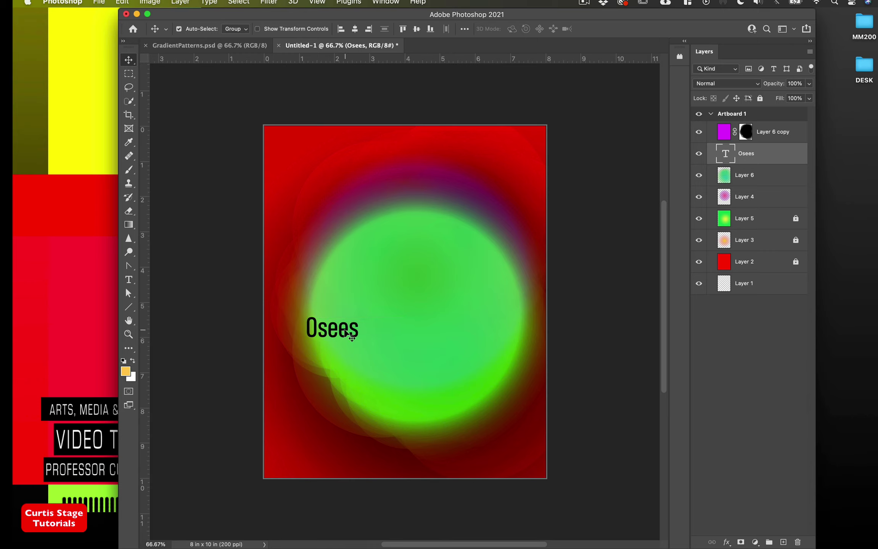
Format the "Osees" text in red at 132 pt, keeping the Antarctican Headline font
double_click(348, 328)
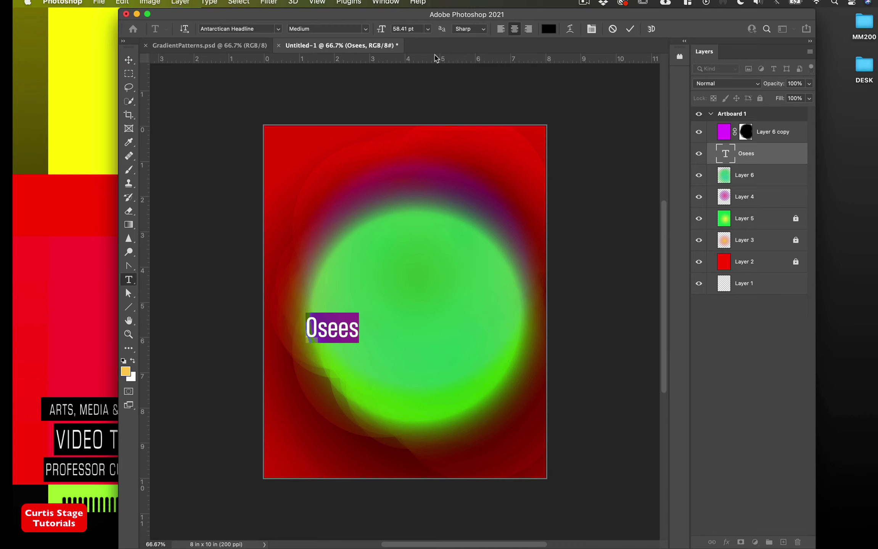
left_click(551, 29)
left_click(488, 262)
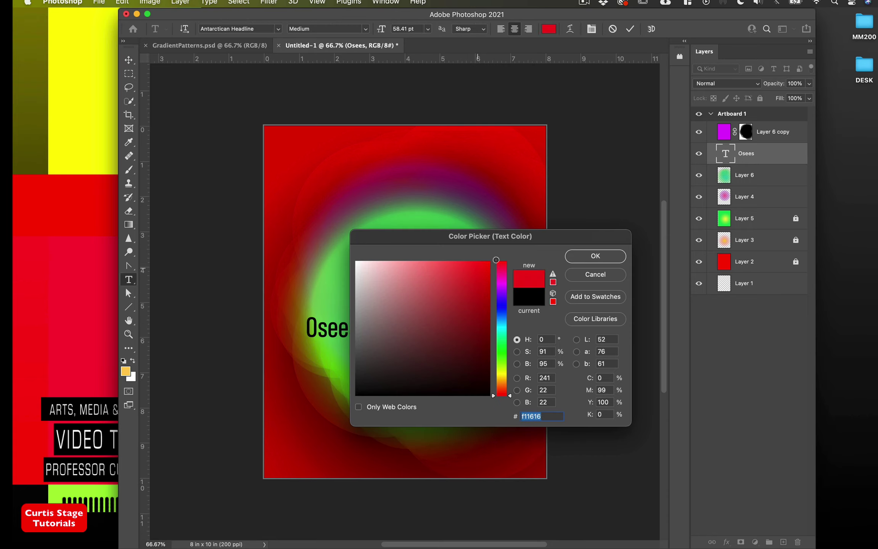
left_click(609, 260)
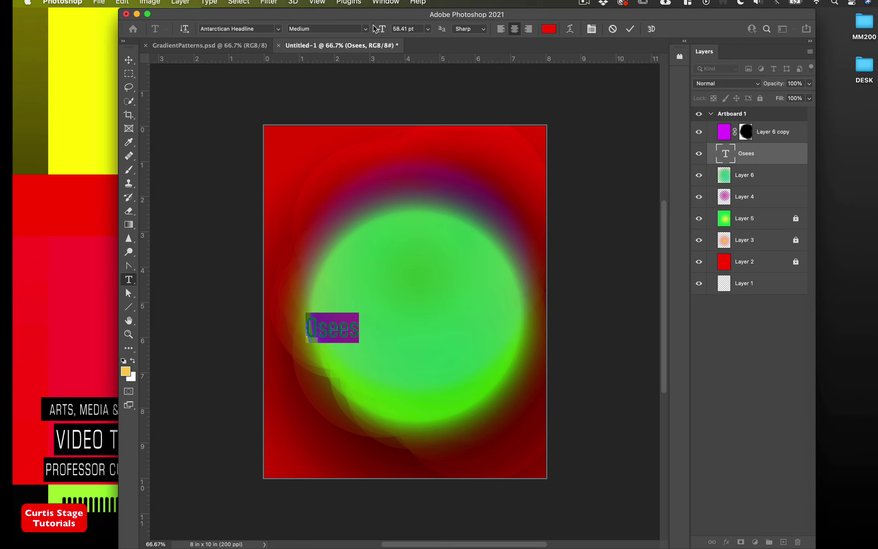
left_click_drag(375, 29, 422, 38)
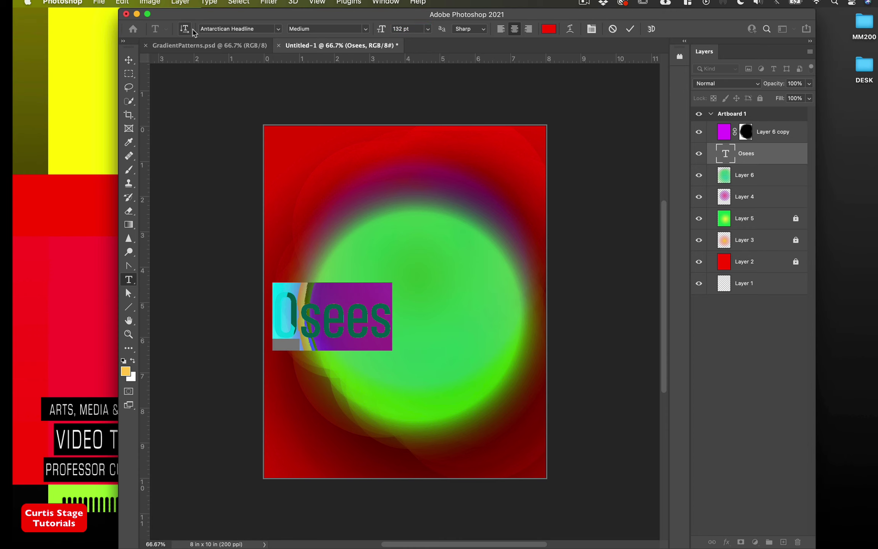
left_click(278, 29)
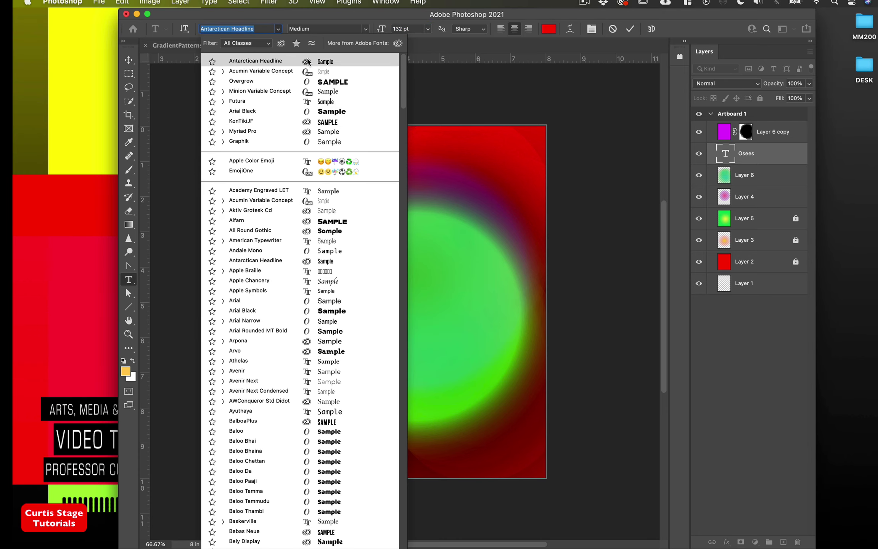
left_click(268, 61)
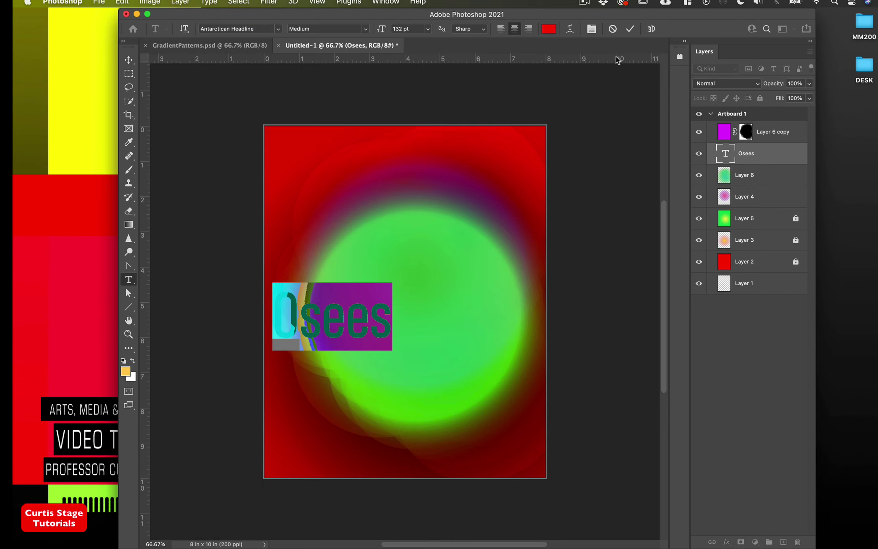
left_click(630, 29)
Position the "Osees" text over the green circle's lower-left area and set its blend mode to Screen
key("v")
left_click_drag(330, 322, 366, 357)
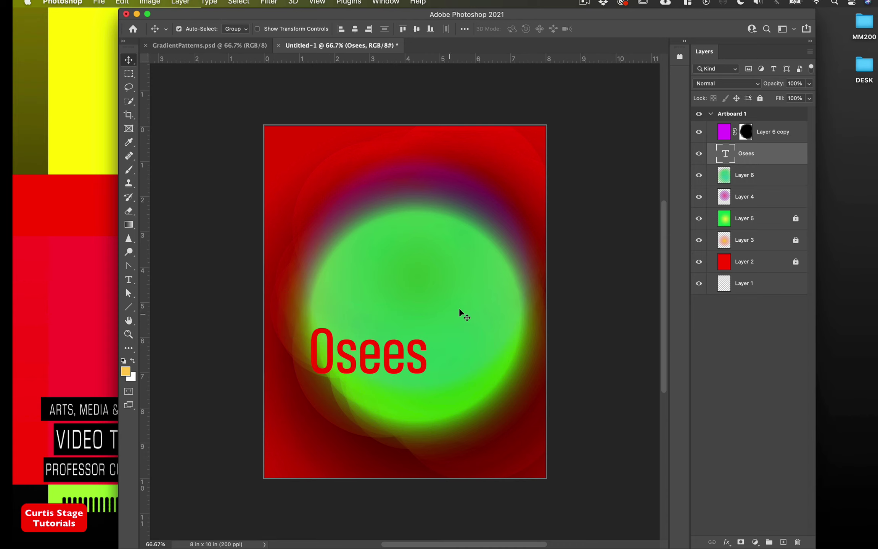
left_click(734, 85)
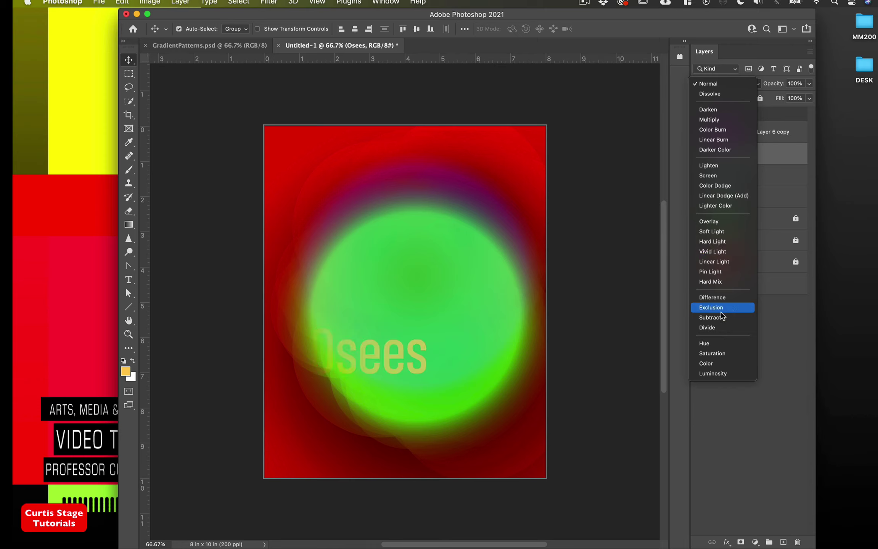
left_click(710, 174)
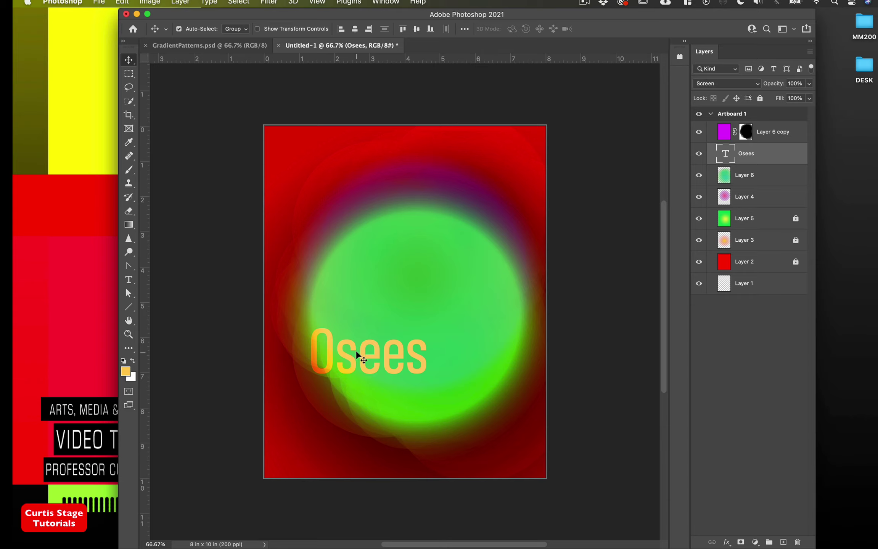
mouse_move(345, 352)
left_mouse_down()
mouse_move(354, 370)
mouse_move(343, 360)
left_mouse_up()
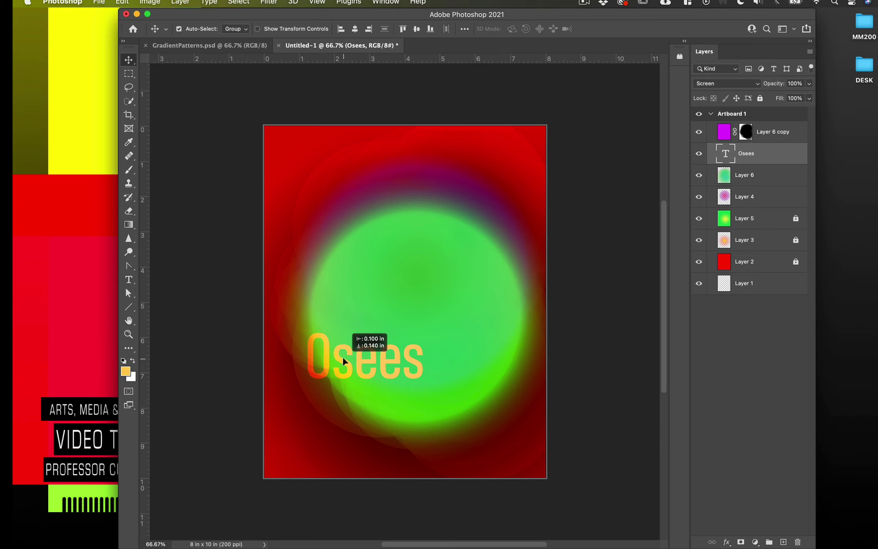
Examine the finished GradientPatterns.psd poster for comparison, and return to the new poster
left_click(238, 45)
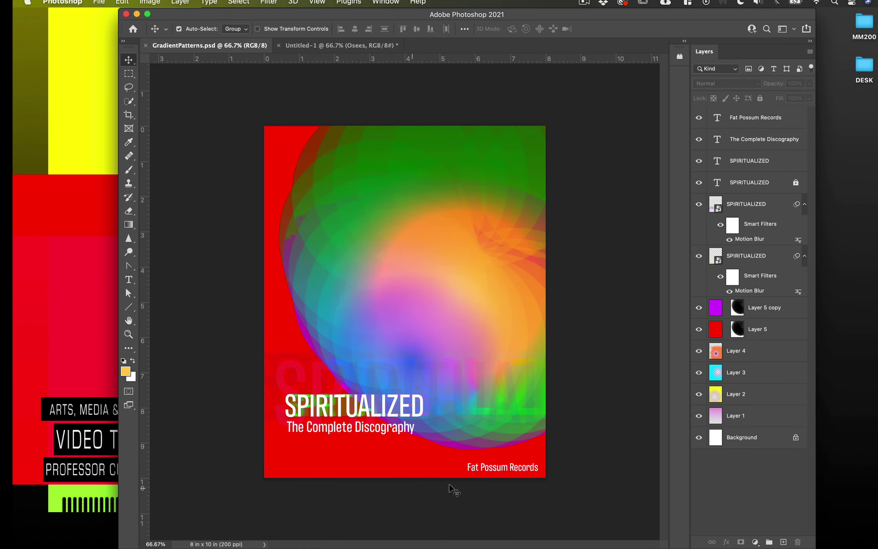
left_click(337, 45)
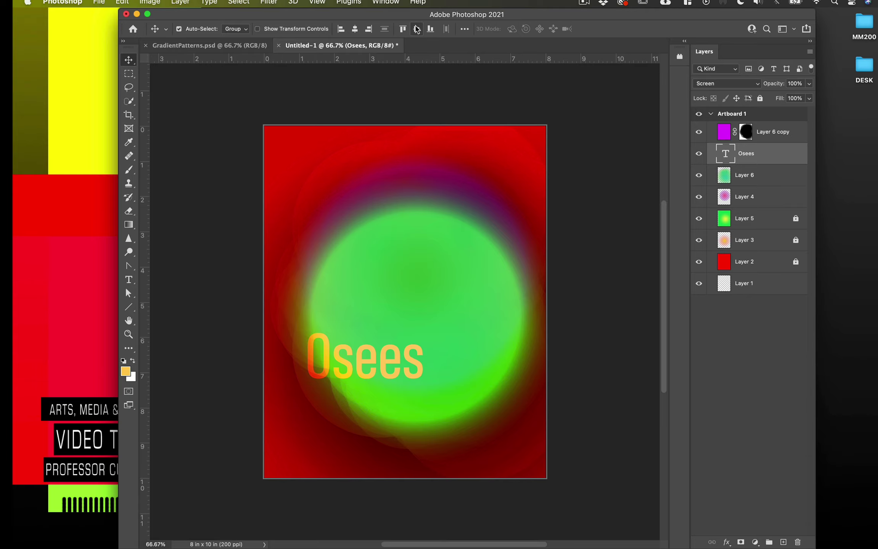
left_click_drag(419, 18, 559, 28)
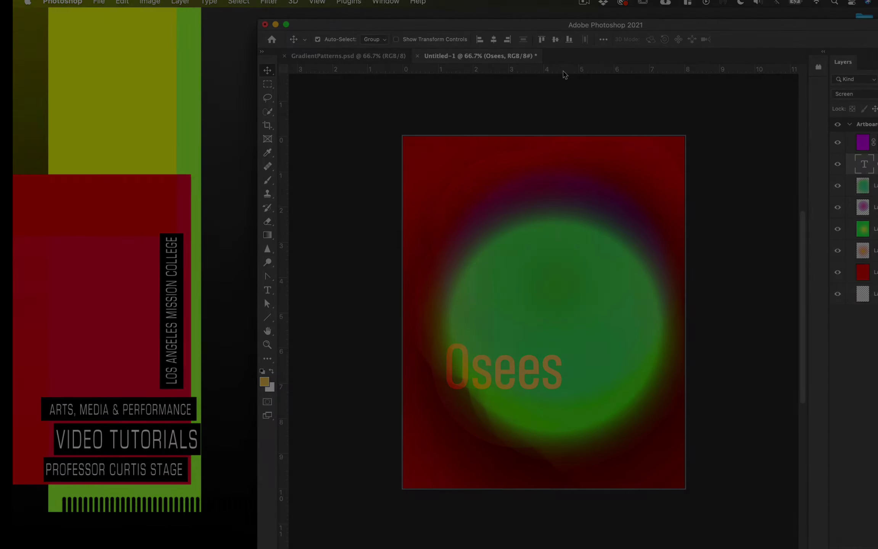